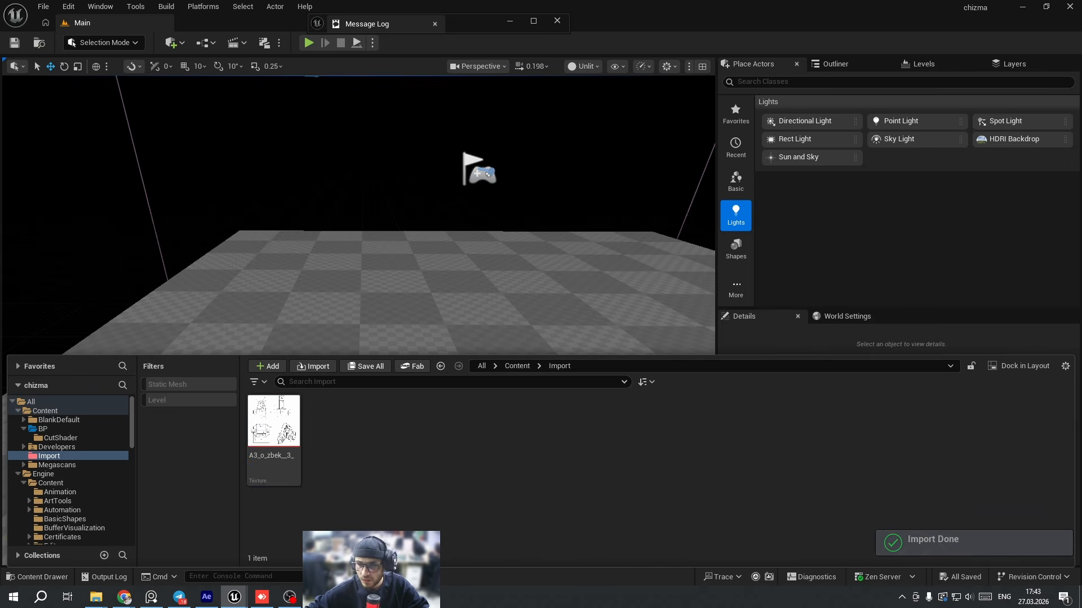
Open the imported A3_o_zbek__3_ texture to check its dimensions and arrange its editor window so the level stays accessible.
key("alt+Tab")
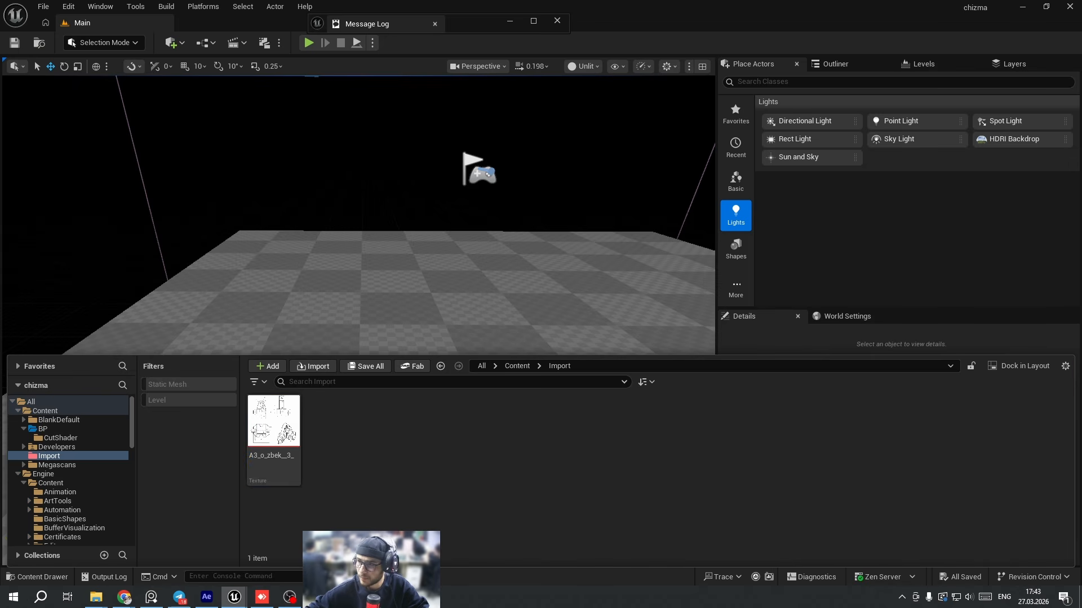
double_click(274, 422)
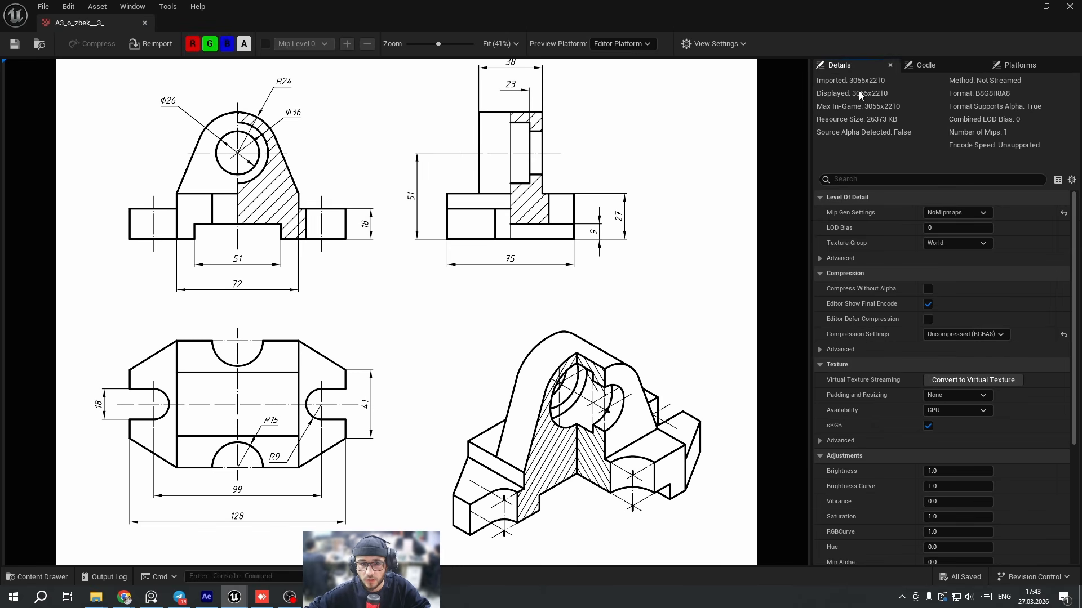
double_click(747, 6)
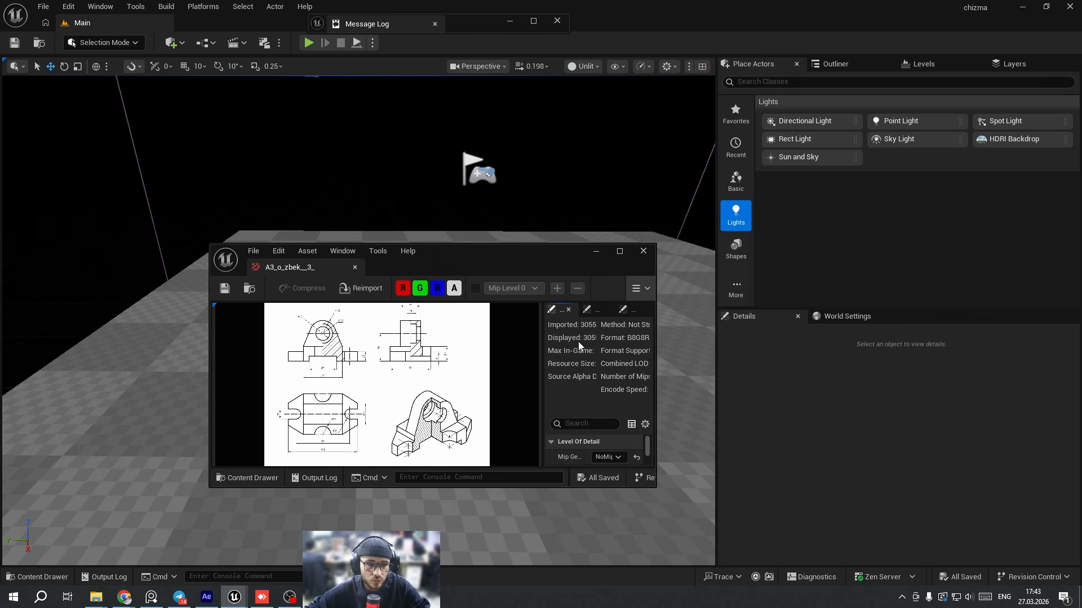
left_click(658, 359)
left_click_drag(657, 363, 880, 367)
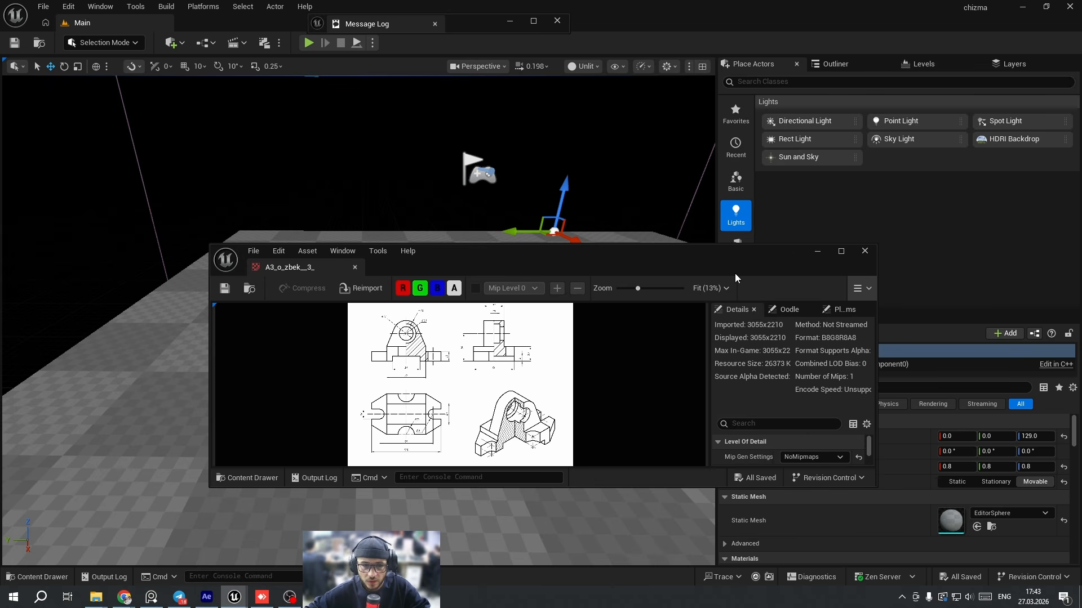
left_click_drag(715, 263, 625, 435)
Switch to Modeling Mode and place a new rectangle mesh on the scene floor.
left_click(46, 10)
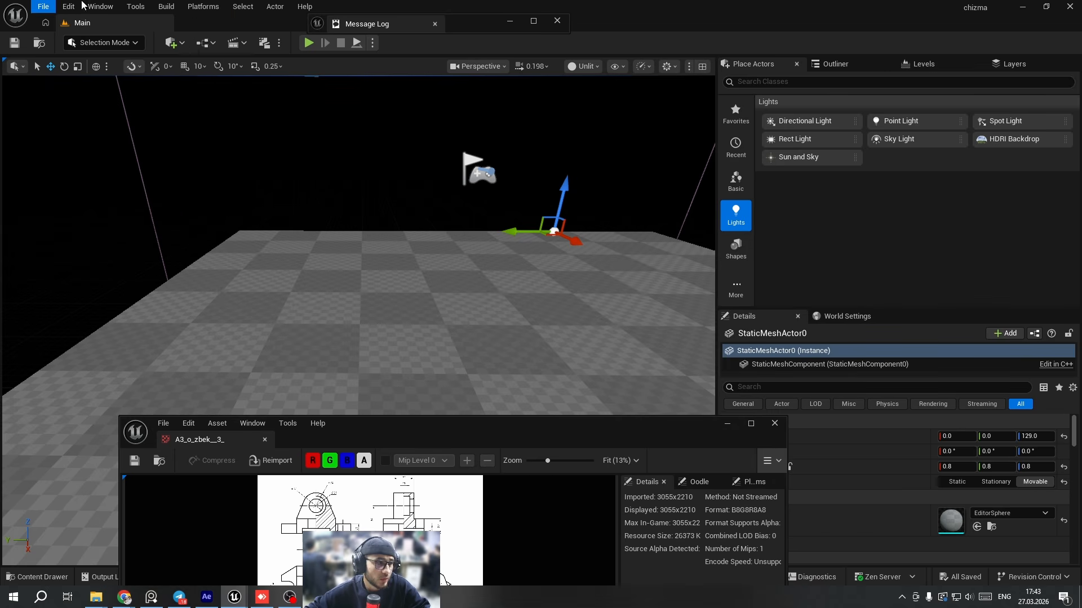
left_click(100, 41)
left_click(93, 107)
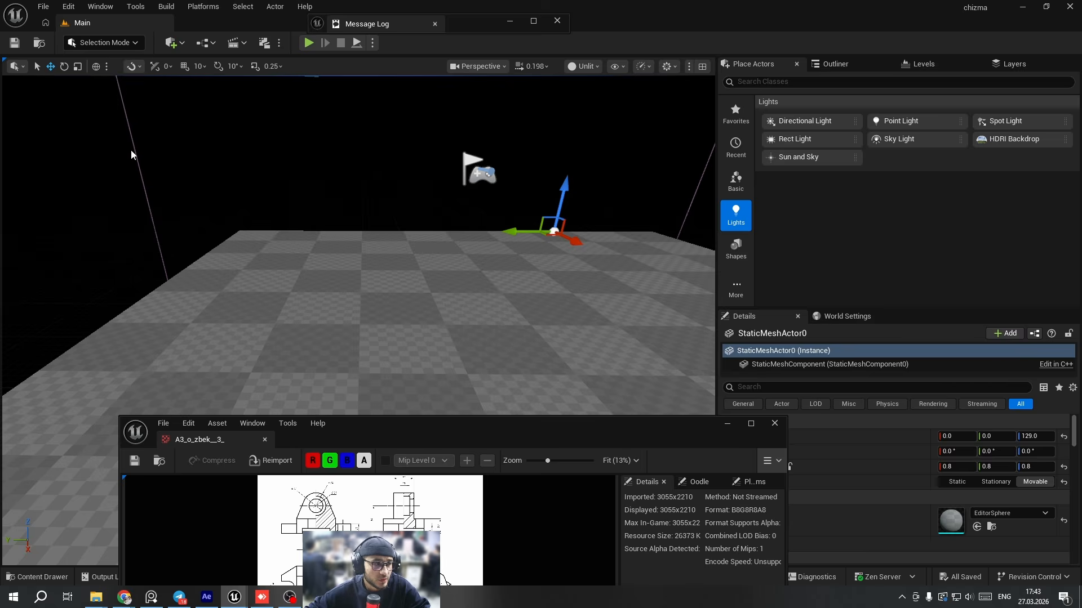
left_click(194, 142)
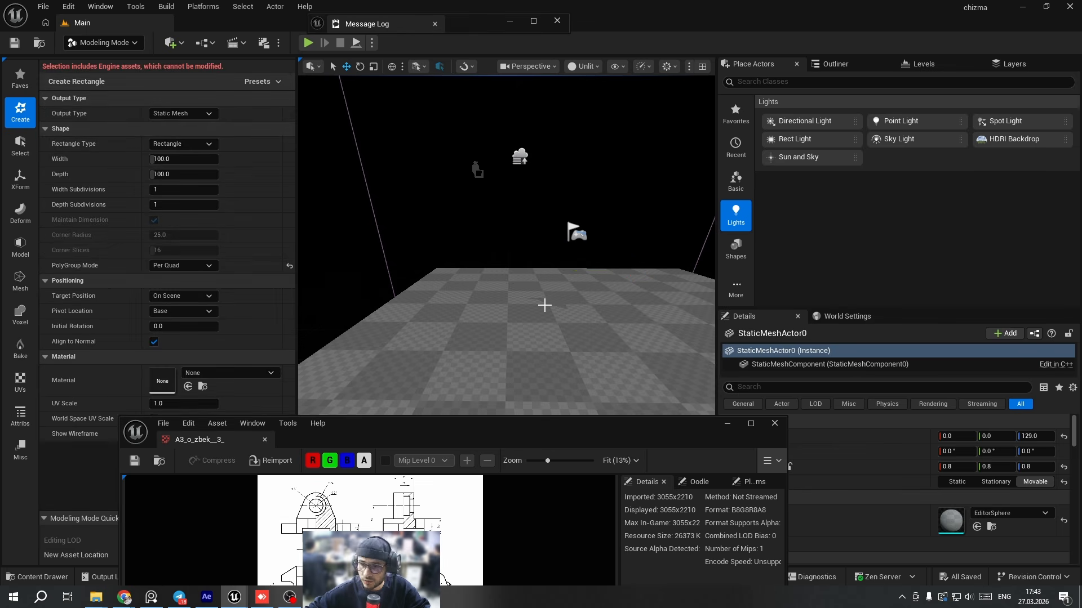
left_click(494, 340)
Set the rectangle's width to 2210 and its depth to 3055.
left_click(176, 161)
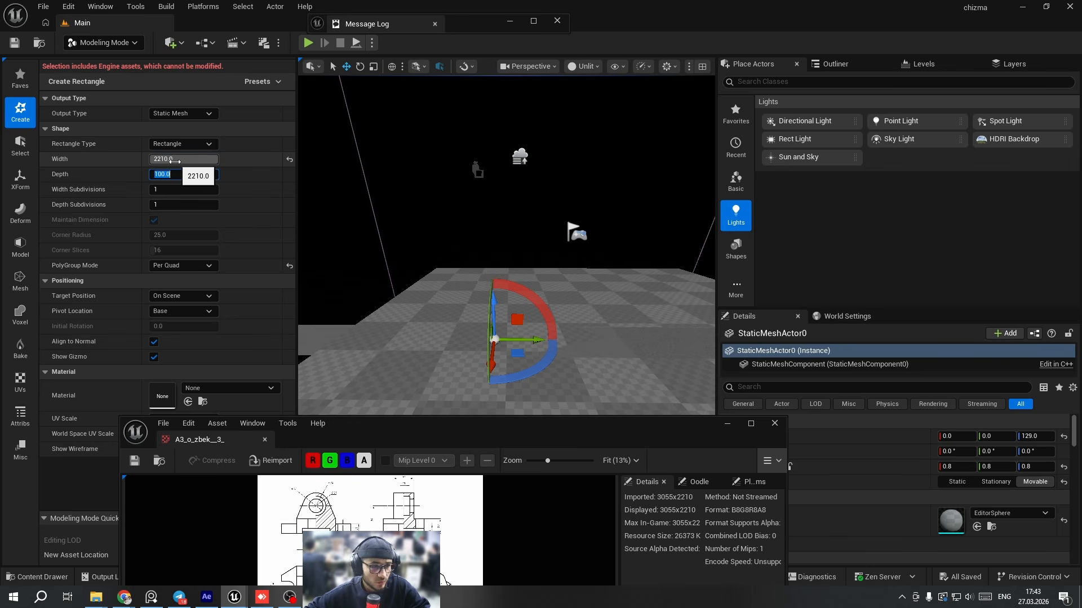
type("3055")
key("Return")
key("ctrl+c")
right_click_drag(417, 197, 397, 225)
right_click_drag(572, 284, 541, 276)
scroll(573, 284, "down", 2)
scroll(516, 268, "up", 4)
right_click_drag(471, 254, 418, 273)
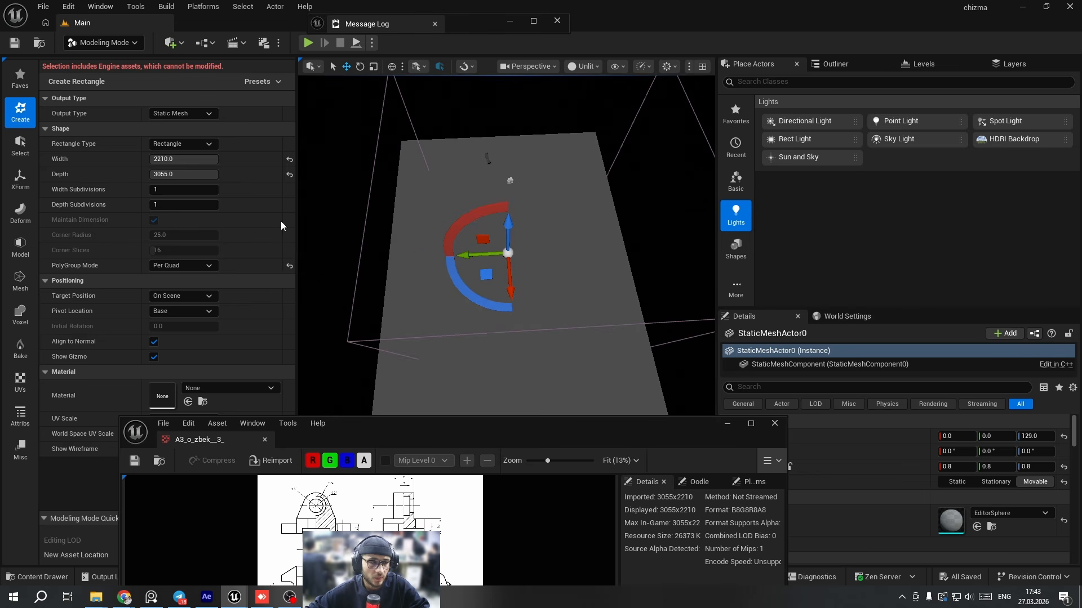
Set the rectangle's width to 3055 and depth to 2210 to match the drawing's landscape format, and accept the mesh.
left_click(183, 159)
key("ctrl+v")
left_click(183, 174)
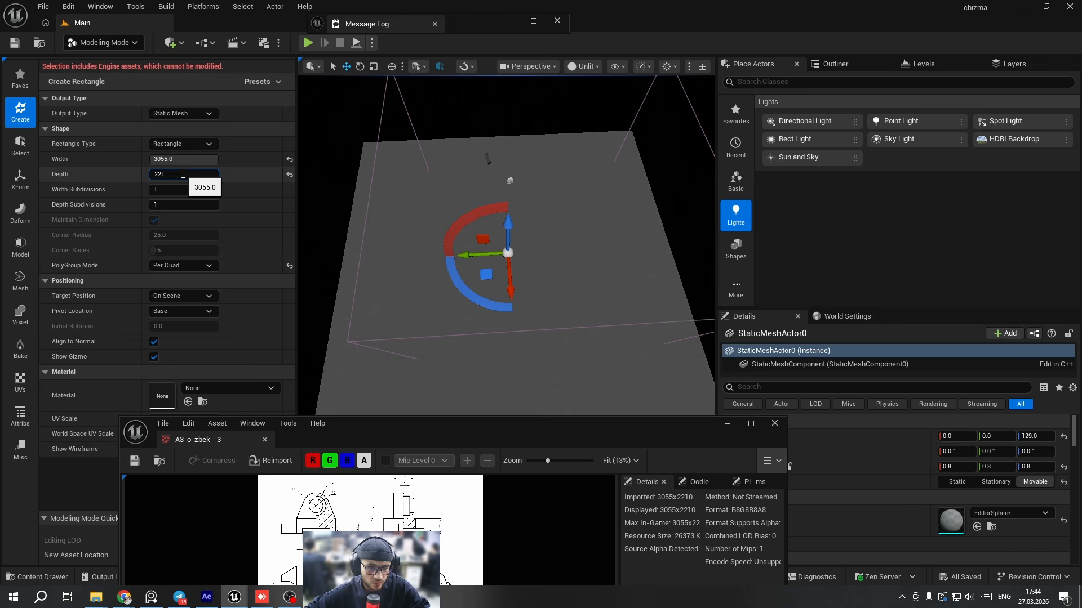
type("2210")
key("Return")
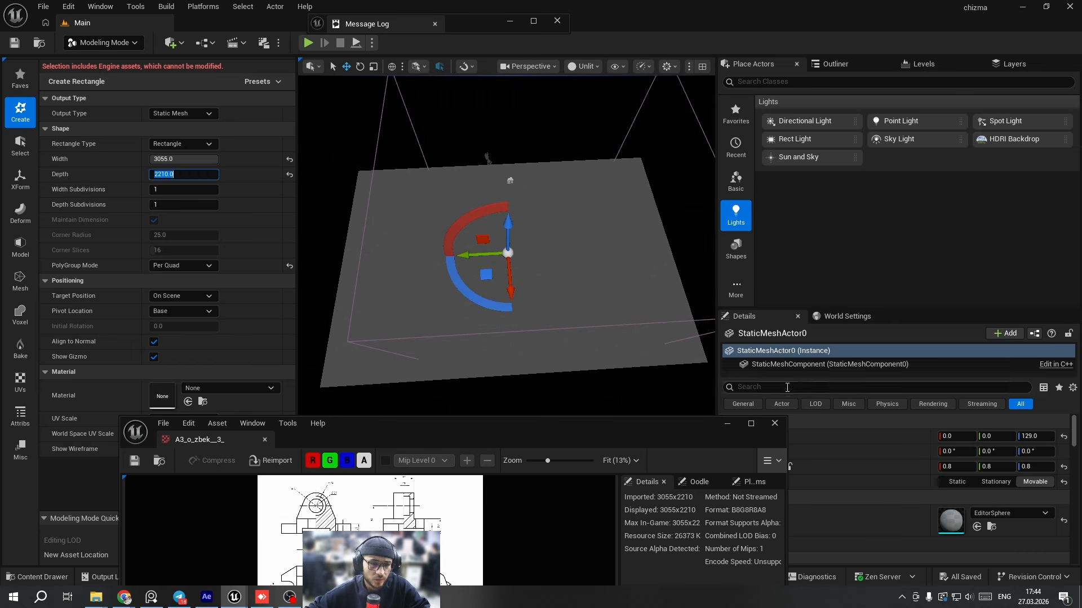
left_click(394, 424)
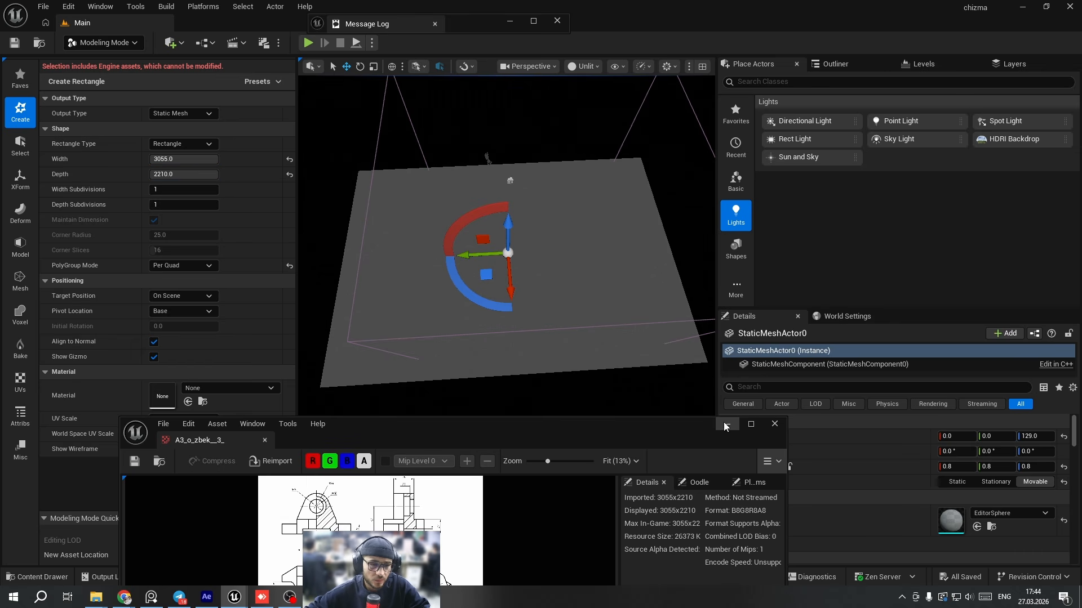
left_click(726, 425)
left_click(522, 547)
scroll(519, 381, "up", 8)
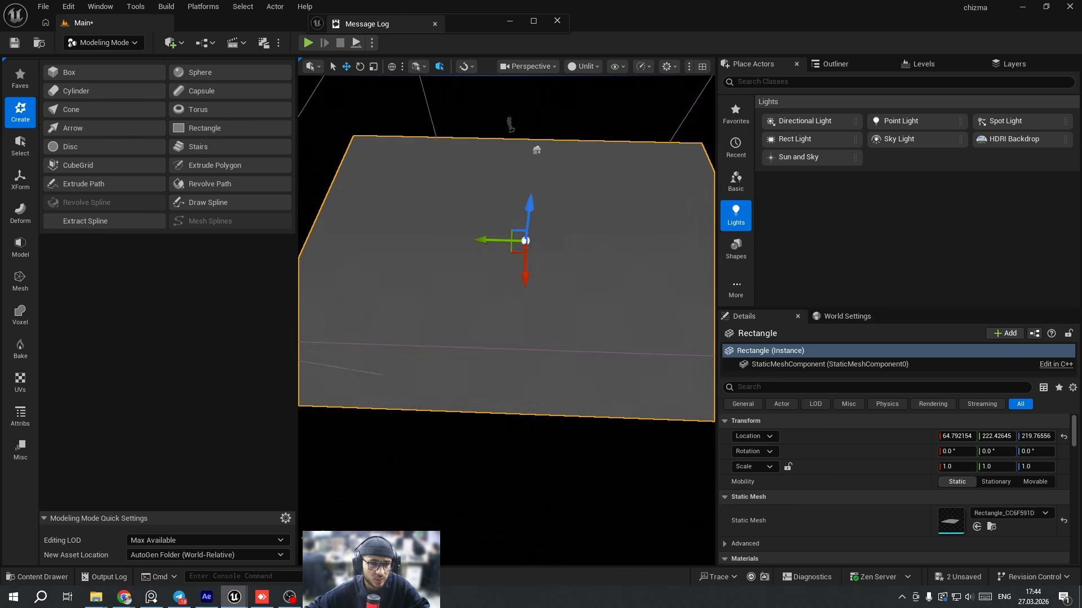
Apply the A3_o_zbek__3_ drawing texture to the rectangle so that a material is generated from it.
key("e")
key("ctrl+space")
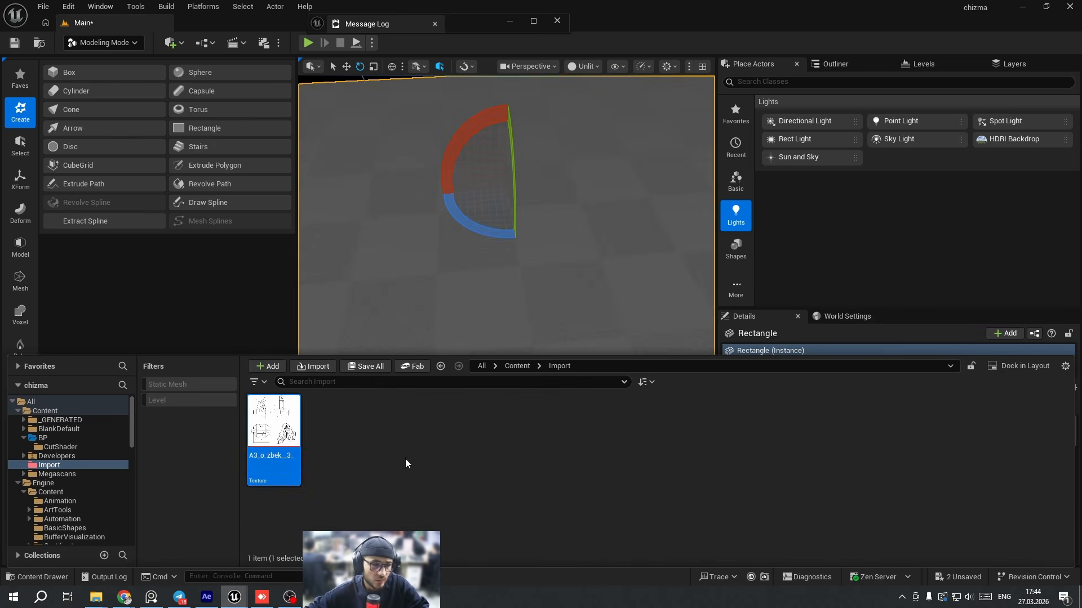
mouse_move(302, 431)
left_mouse_down()
mouse_move(461, 287)
mouse_move(536, 308)
mouse_move(519, 296)
left_mouse_up()
scroll(461, 287, "down", 2)
Add an MF_Tiling function to the A3_o_zbek__3__Mat material, connect its Result to the Texture Sample's UVs, and apply the change.
key("ctrl+space")
double_click(355, 435)
left_click_drag(474, 438, 786, 162)
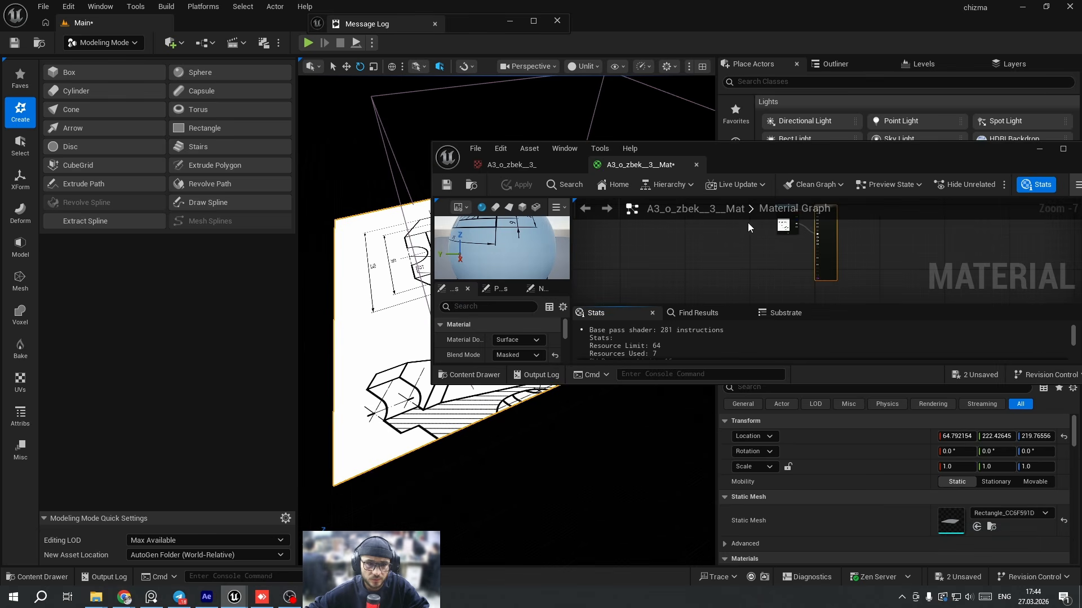
right_click_drag(773, 243, 697, 263)
scroll(697, 263, "up", 2)
double_click(789, 161)
right_click_drag(439, 211, 715, 301)
right_click(411, 180)
type("tili")
key("Return")
left_click_drag(458, 194, 671, 155)
left_click(83, 42)
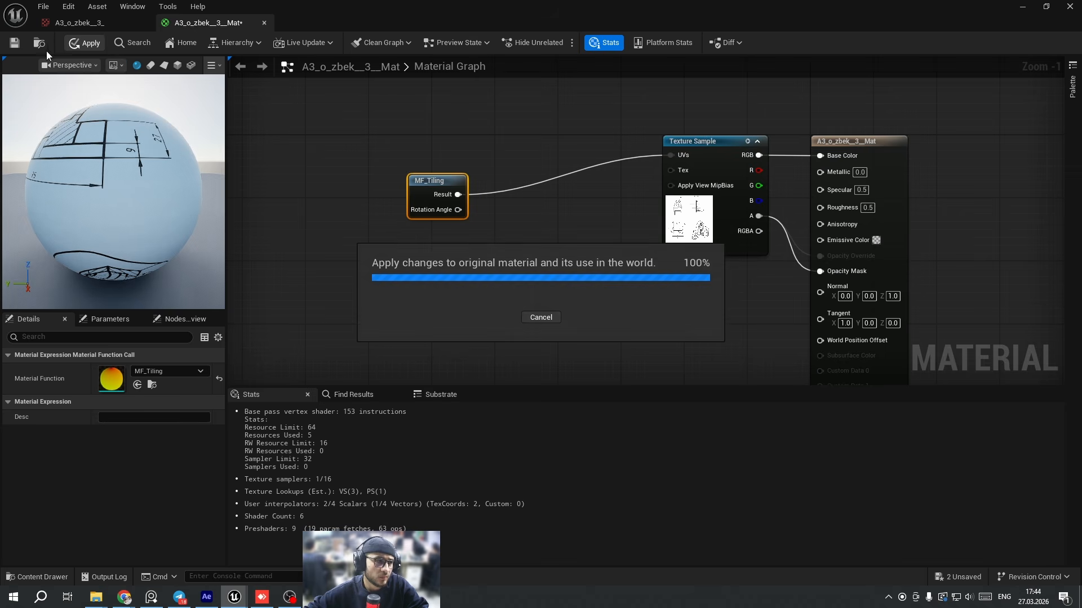
Create a material instance from A3_o_zbek__3__Mat, assign it to the rectangle, and save everything.
left_click(38, 45)
right_click(328, 433)
left_click(394, 101)
left_click_drag(617, 8, 661, 227)
key("ctrl+shift+s")
key("ctrl+space")
left_click(556, 235)
key("ctrl+space")
Open the material instance and override its Rotation Angle to turn the drawing on the rectangle.
double_click(417, 436)
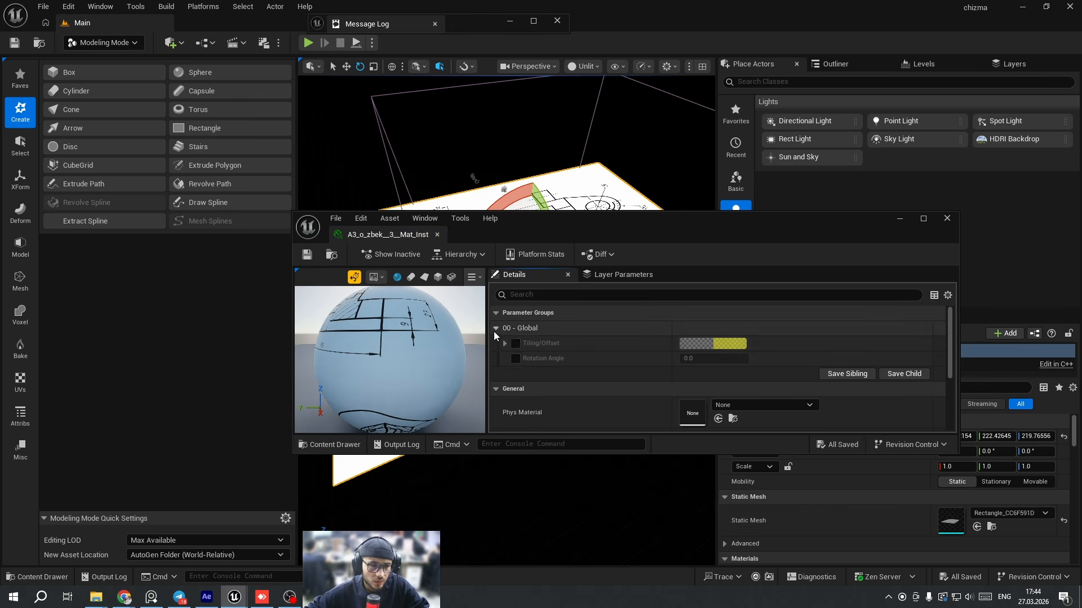
left_click(515, 359)
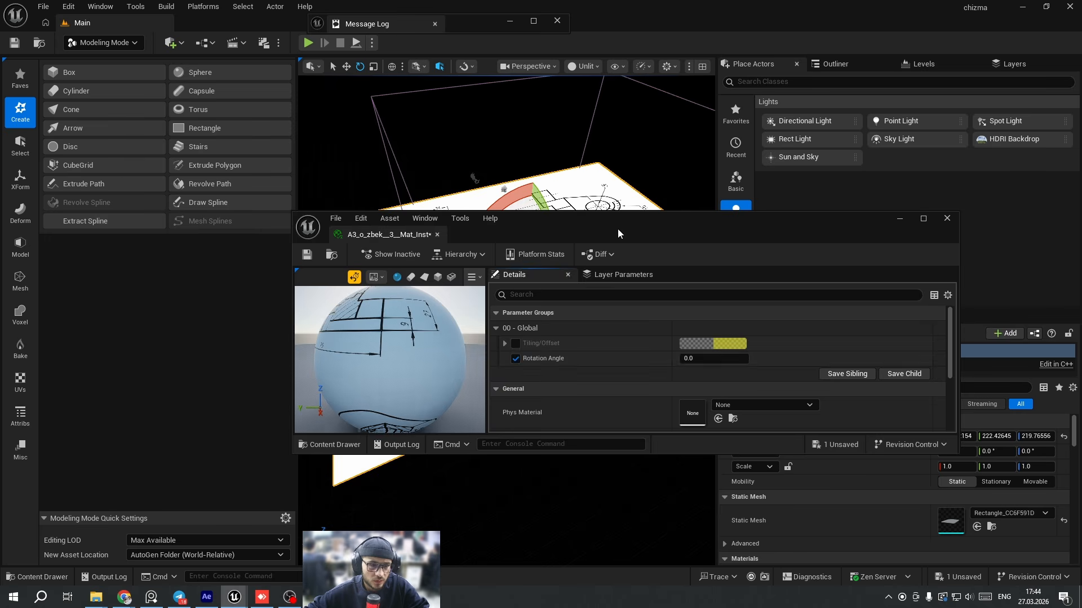
left_click_drag(620, 234, 264, 273)
left_click(349, 398)
key("Return")
left_click_drag(442, 260, 407, 338)
left_click_drag(451, 253, 245, 416, "alt")
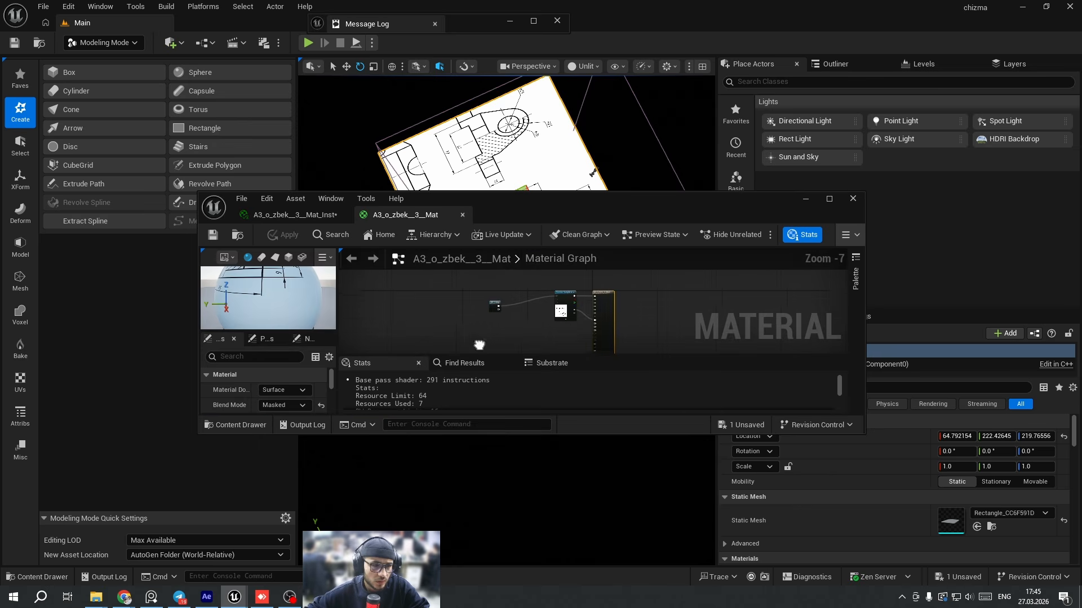
Set the Texture Sample's Sampler Source to Shared: Clamp in the parent material, apply it, and close the material editor.
scroll(627, 307, "up", 3)
double_click(623, 206)
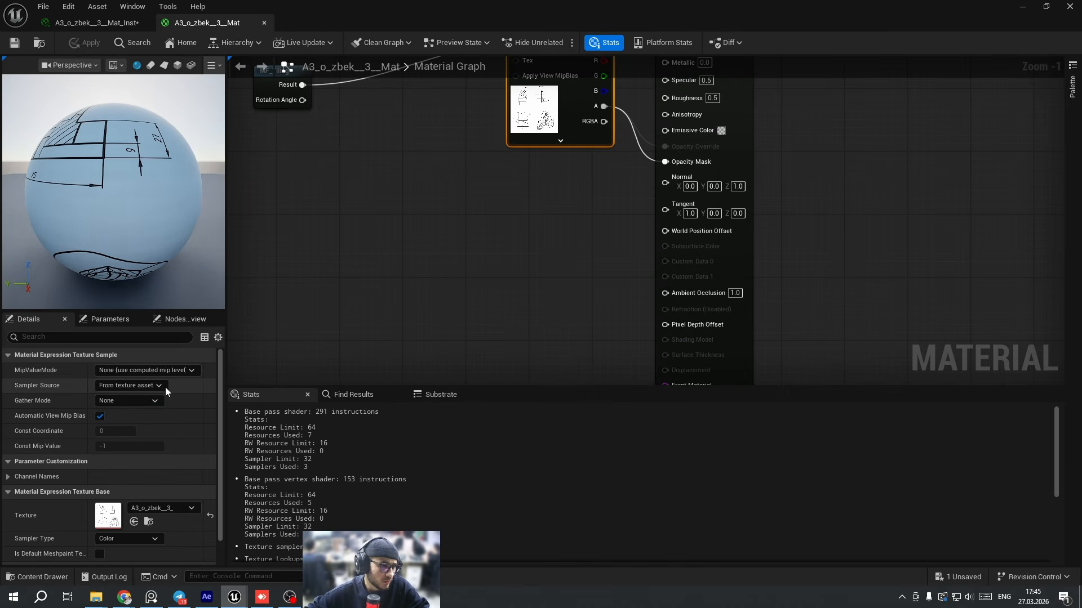
left_click(140, 417)
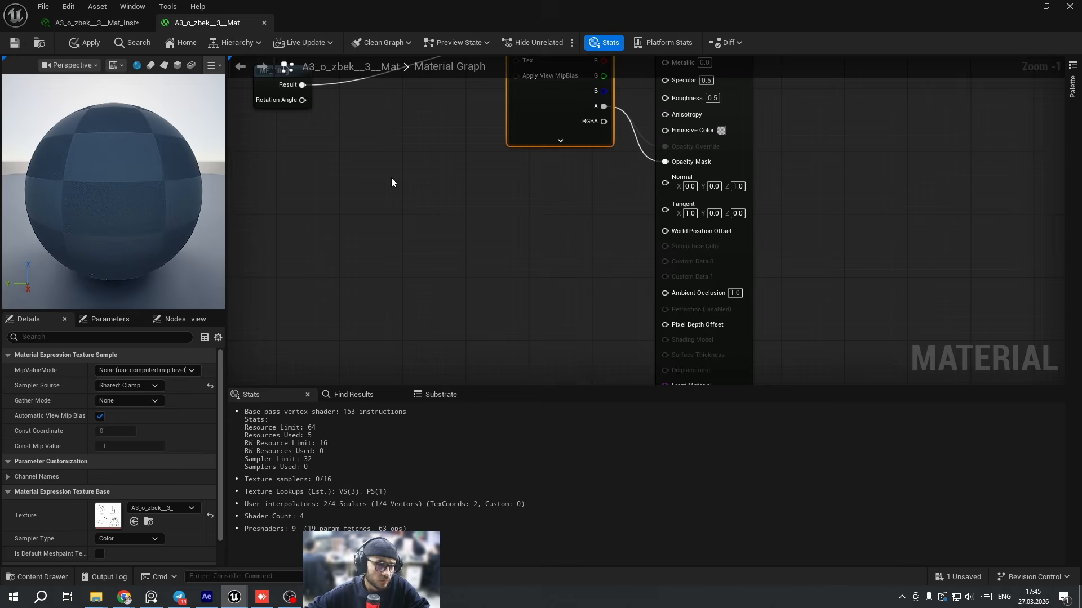
left_click(86, 46)
left_click_drag(599, 5, 306, 303)
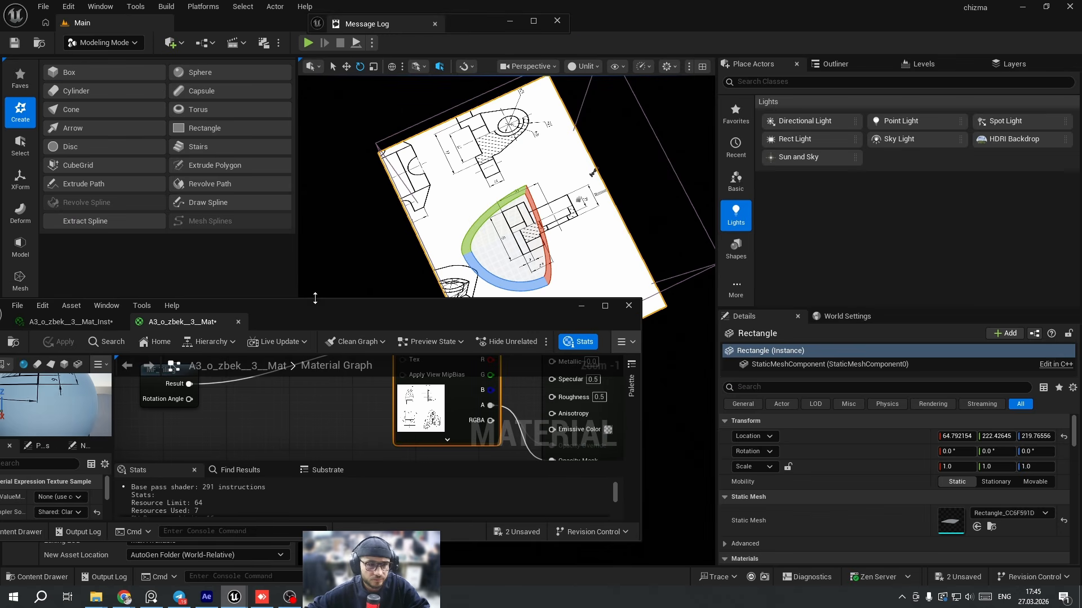
middle_click(100, 329)
Reopen the A3_o_zbek__3__Mat_Inst material instance and adjust the offset components of Tiling/Offset to shift the drawing on the sheet.
key("ctrl+space")
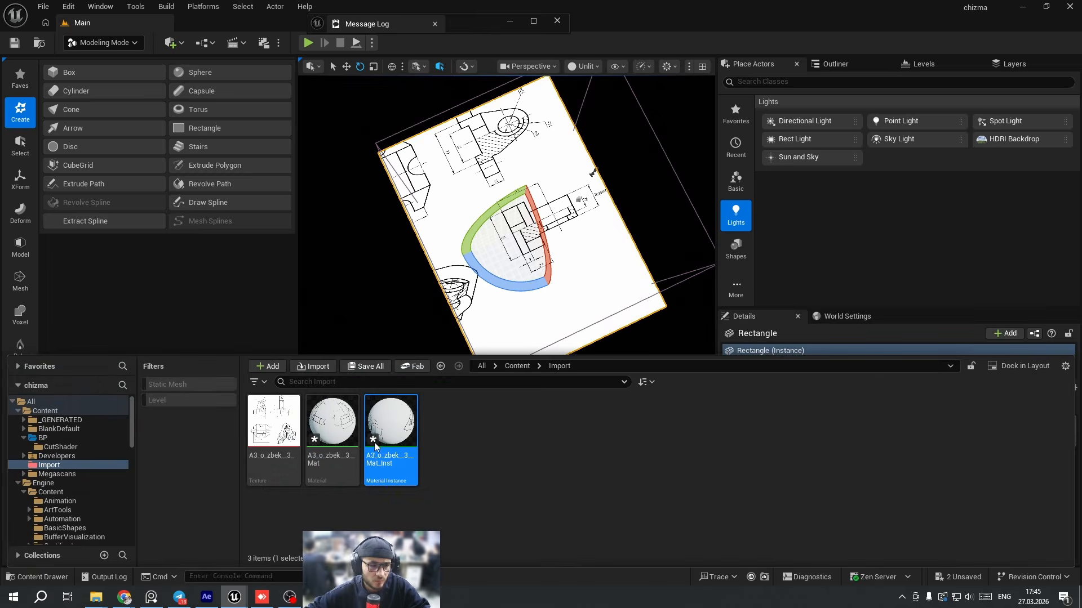
double_click(372, 440)
left_click_drag(515, 276, 558, 225, "alt")
mouse_move(598, 495)
left_mouse_down()
mouse_move(631, 496)
mouse_move(586, 495)
mouse_move(594, 481)
left_mouse_up()
mouse_move(599, 511)
left_mouse_down()
mouse_move(620, 511)
mouse_move(591, 481)
mouse_move(620, 481)
left_mouse_up()
Set both tiling components to 0.8, fine-tune the Tiling/Offset values to fit the drawing on the sheet, and save.
left_click(596, 466)
type("0.8")
key("Tab")
type("0.8")
left_click_drag(597, 465, 628, 465)
left_click_drag(598, 496, 580, 496)
mouse_move(564, 225)
left_mouse_down("alt")
mouse_move(541, 248)
mouse_move(561, 259)
mouse_move(530, 262)
mouse_move(563, 253)
left_mouse_up("alt")
key("Escape")
key("ctrl+s")
Import detal.obj into the Import folder with Force All Mesh as Type set to Static Mesh.
key("ctrl+space")
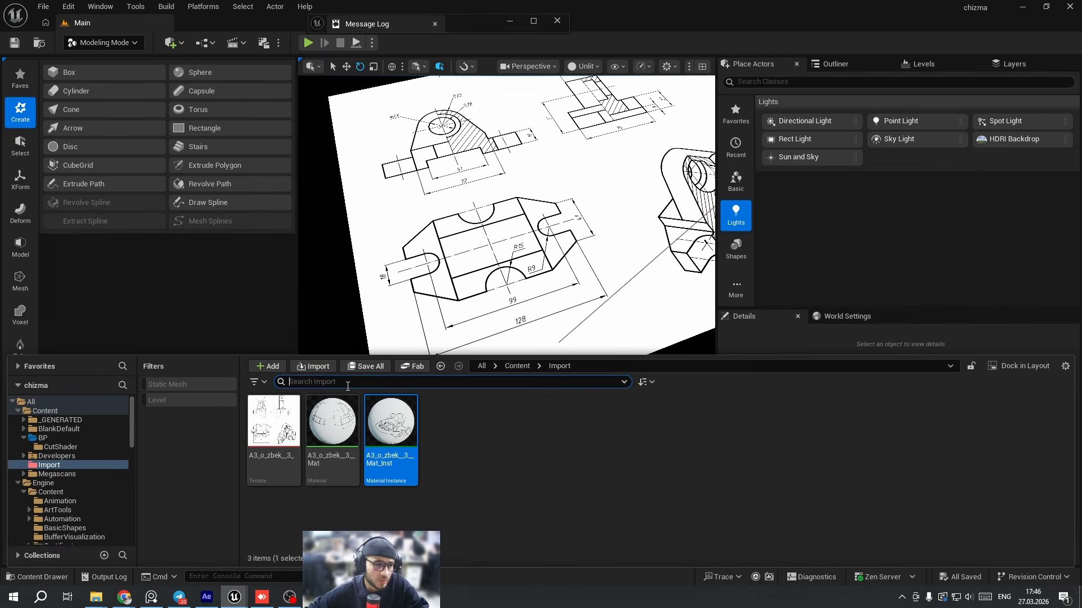
left_click(314, 366)
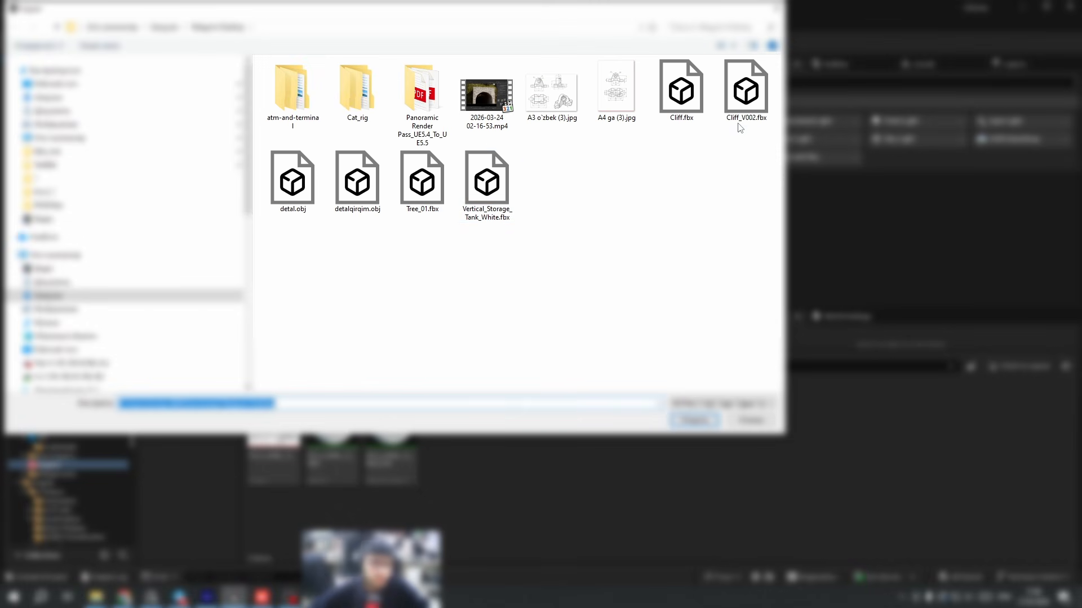
double_click(301, 212)
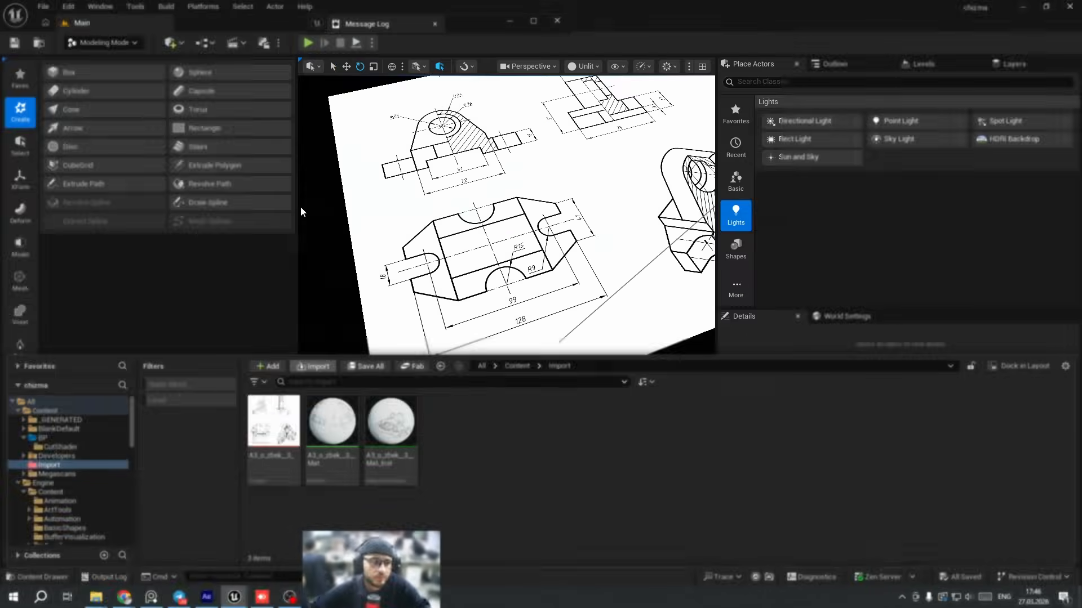
left_click(504, 399)
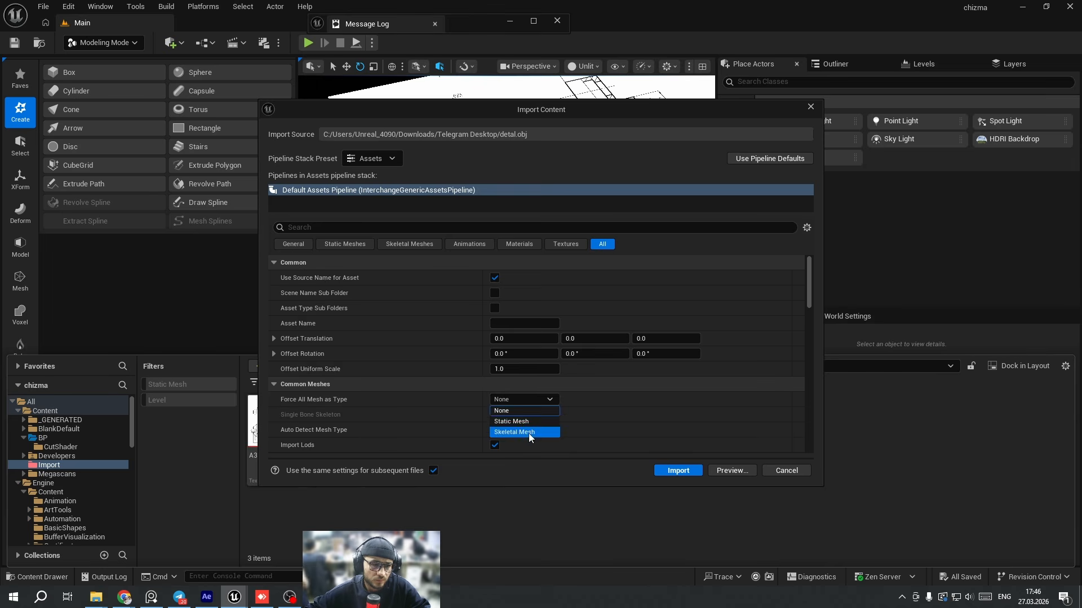
left_click(524, 422)
left_click(655, 469)
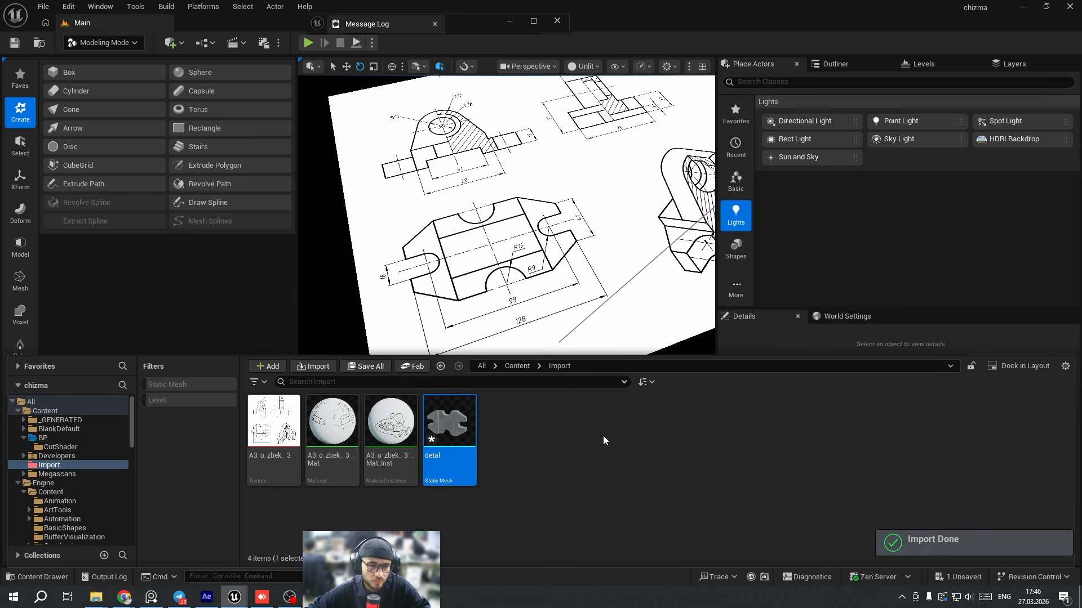
Place the detal mesh in the level and reset its location to 0, 0, 0.
left_click_drag(449, 423, 530, 228)
scroll(529, 228, "down", 5)
key("f")
scroll(502, 283, "down", 10)
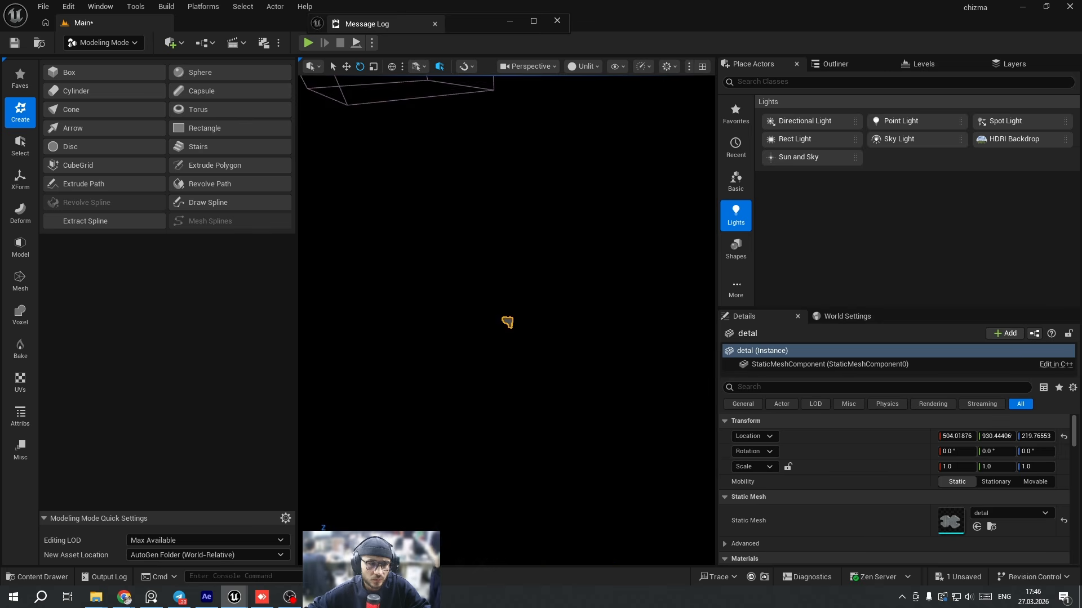
key("f")
scroll(536, 389, "down", 10)
right_click_drag(536, 388, 524, 321)
scroll(527, 395, "up", 5)
scroll(526, 394, "down", 1)
left_click_drag(454, 244, 577, 234)
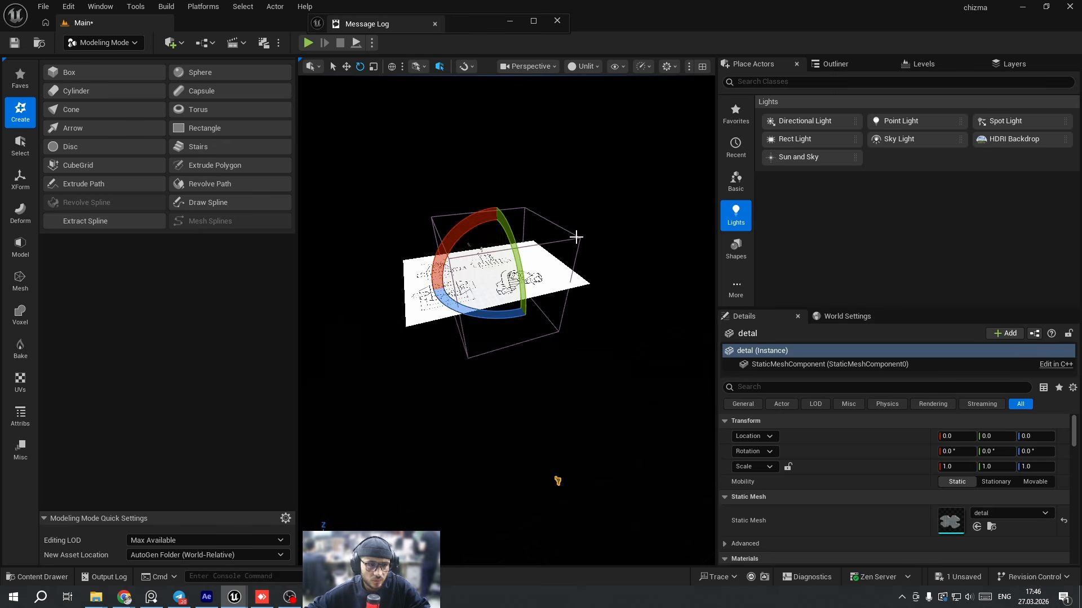
key("ctrl+z")
Use Edit Pivot to move the detal mesh's pivot from the world origin onto the mesh itself, and accept.
key("w")
left_click(20, 179)
left_click(81, 109)
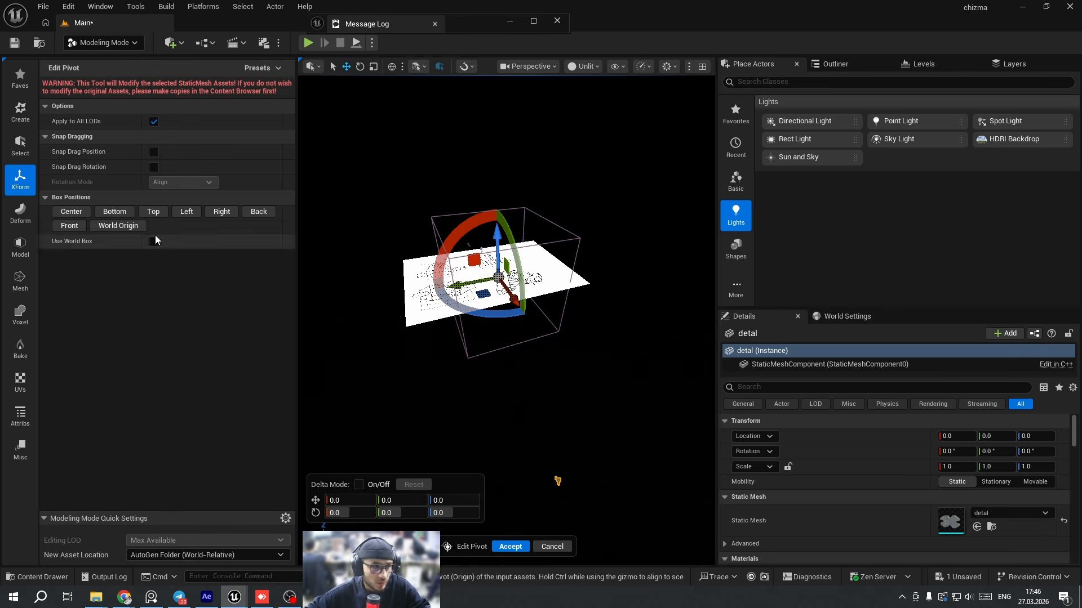
left_click(118, 225)
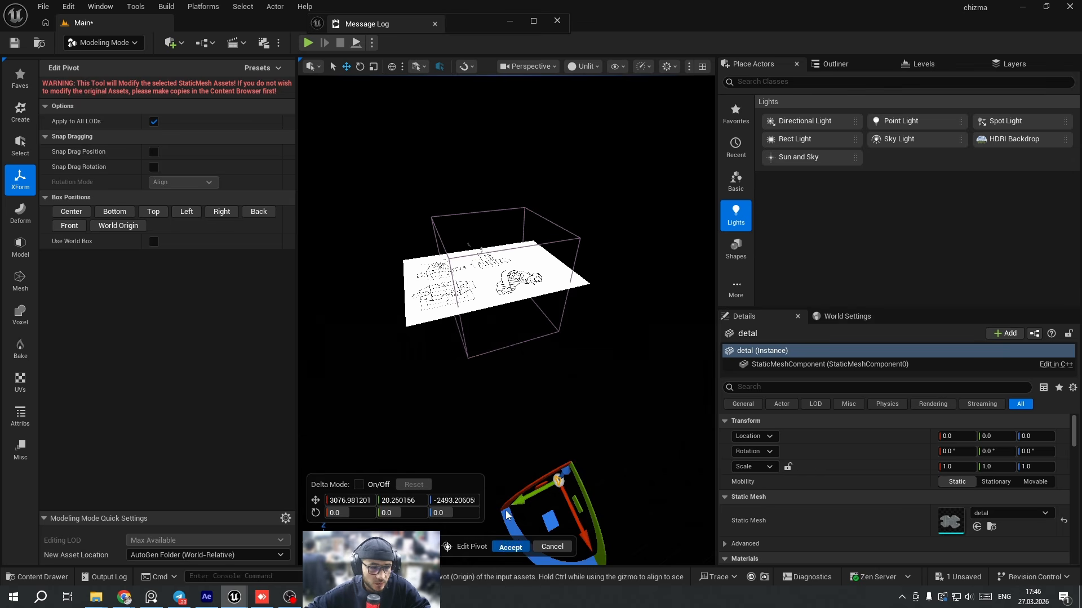
left_click(510, 546)
Position the detal mesh above the drawing sheet at X 0, Y 0 and about Z 408, and return to Selection Mode.
key("f")
scroll(509, 320, "down", 5)
right_click_drag(509, 320, 509, 302)
mouse_move(510, 339)
left_mouse_down()
mouse_move(503, 295)
mouse_move(460, 300)
left_mouse_up()
key("e")
key("ctrl+z")
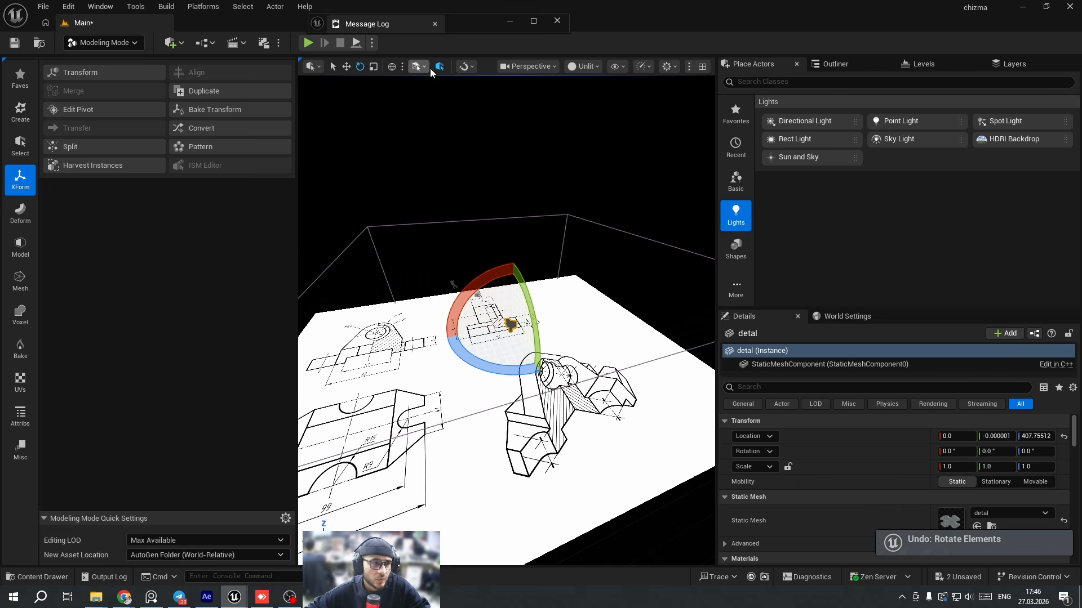
left_click(134, 42)
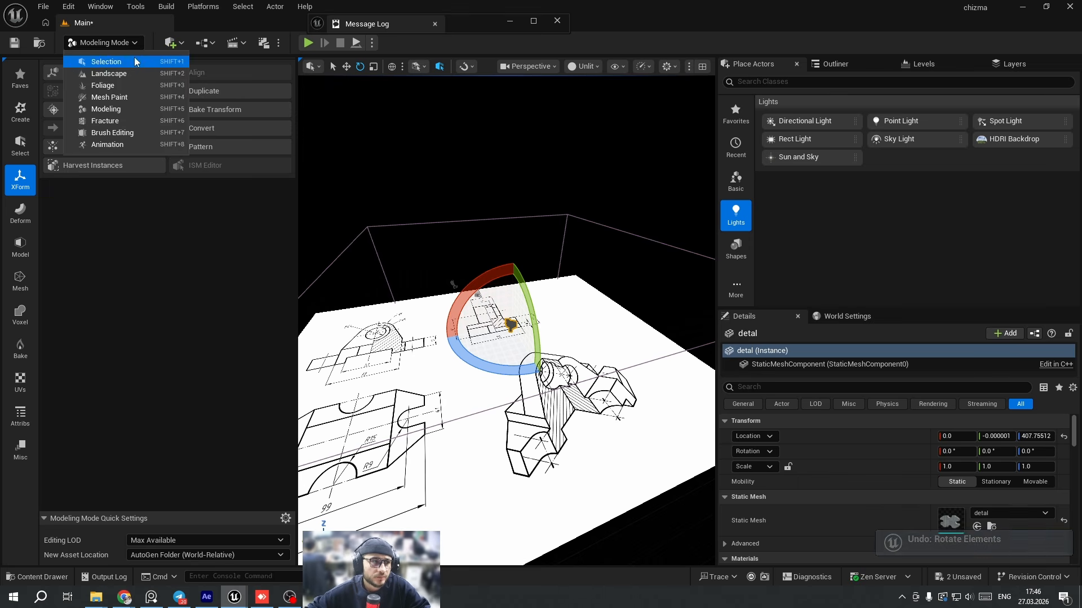
left_click(135, 56)
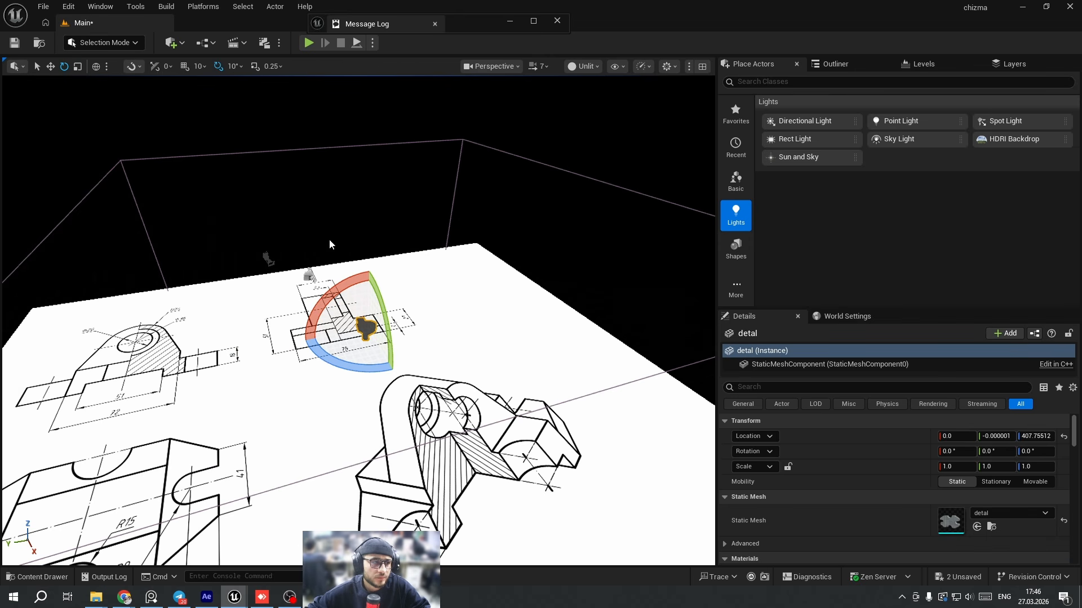
Rotate the detal mesh 90° about X and set its uniform scale to 10.
left_click_drag(341, 280, 298, 334)
key("w")
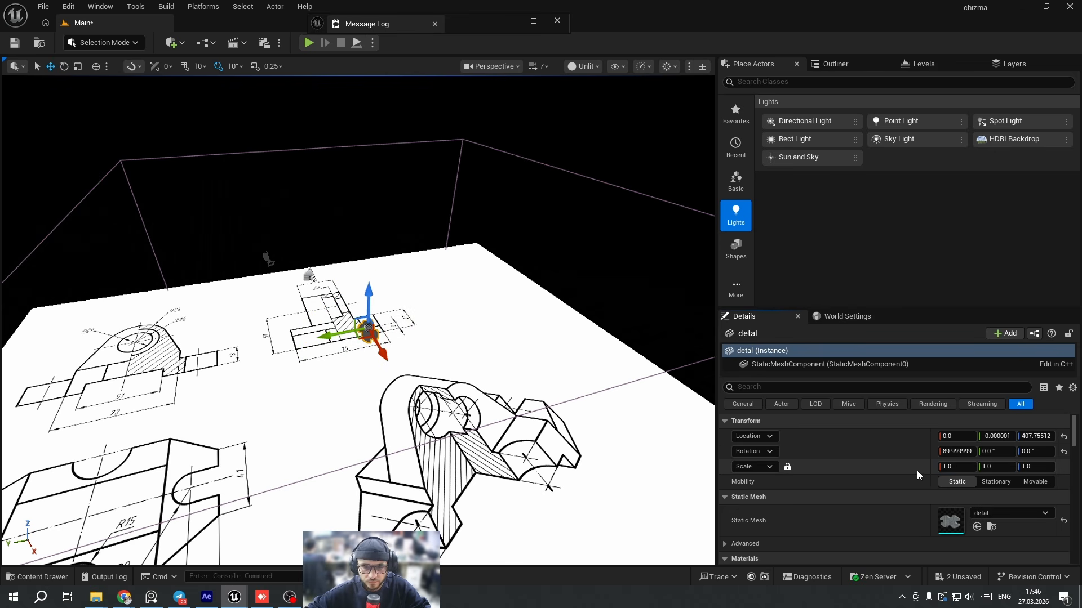
type("10")
key("Return")
Move the enlarged detal mesh over the drawing sheet to about X -327, Y 939, Z 642.
right_click_drag(484, 320, 569, 321)
key("s")
key("a")
scroll(484, 320, "down", 2)
key("w")
left_click_drag(464, 299, 241, 363)
key("s")
key("a")
right_click_drag(257, 315, 277, 333)
scroll(258, 315, "down", 1)
key("w")
key("s")
key("a")
key("w")
left_click_drag(352, 285, 353, 234)
key("s")
key("d")
right_click_drag(357, 231, 203, 265)
key("w")
key("s")
key("d")
scroll(405, 292, "down", 1)
right_click_drag(405, 292, 306, 334)
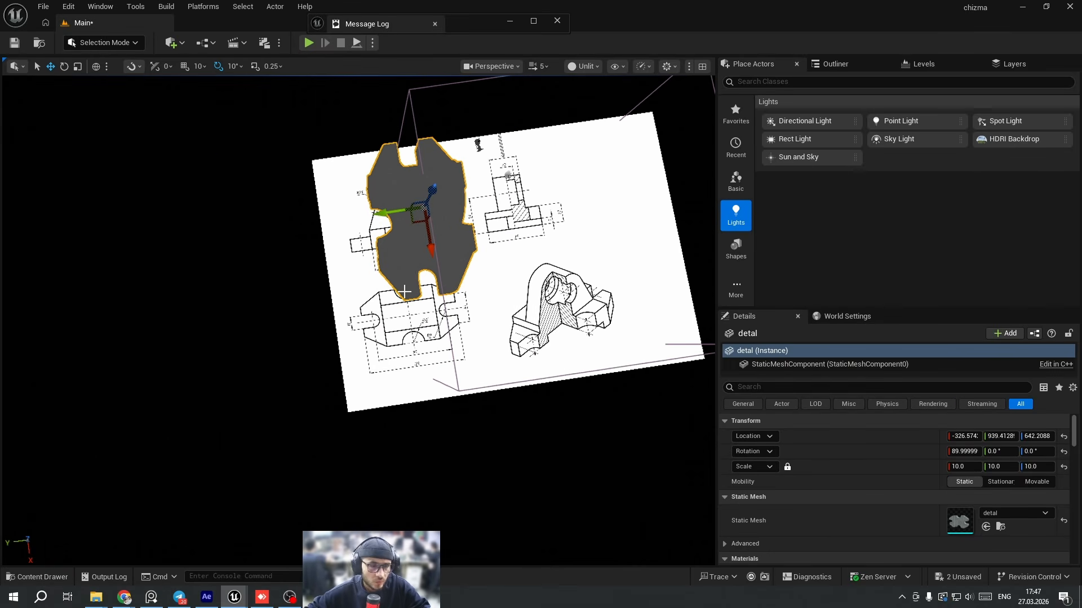
Switch the viewport to the Top orthographic view with Unlit shading.
left_click(485, 66)
left_click(519, 159)
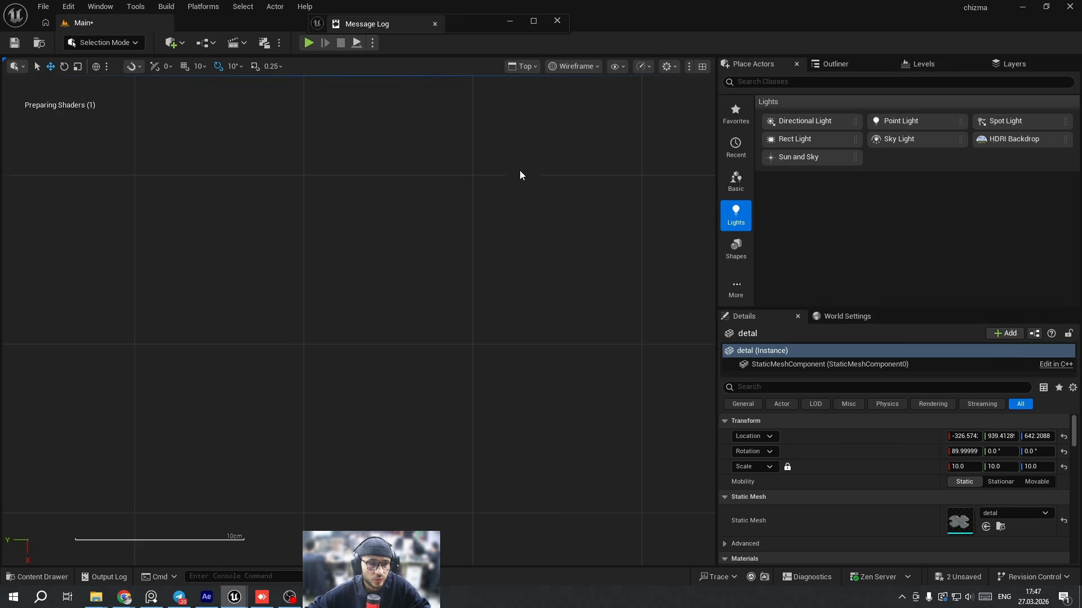
left_click(574, 66)
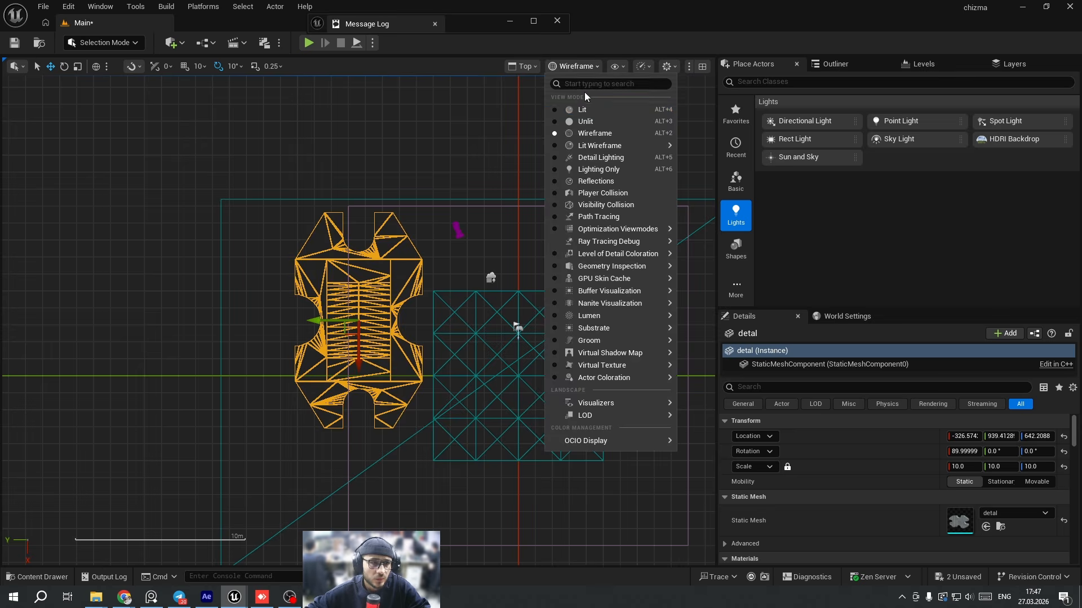
left_click(586, 109)
left_click(588, 66)
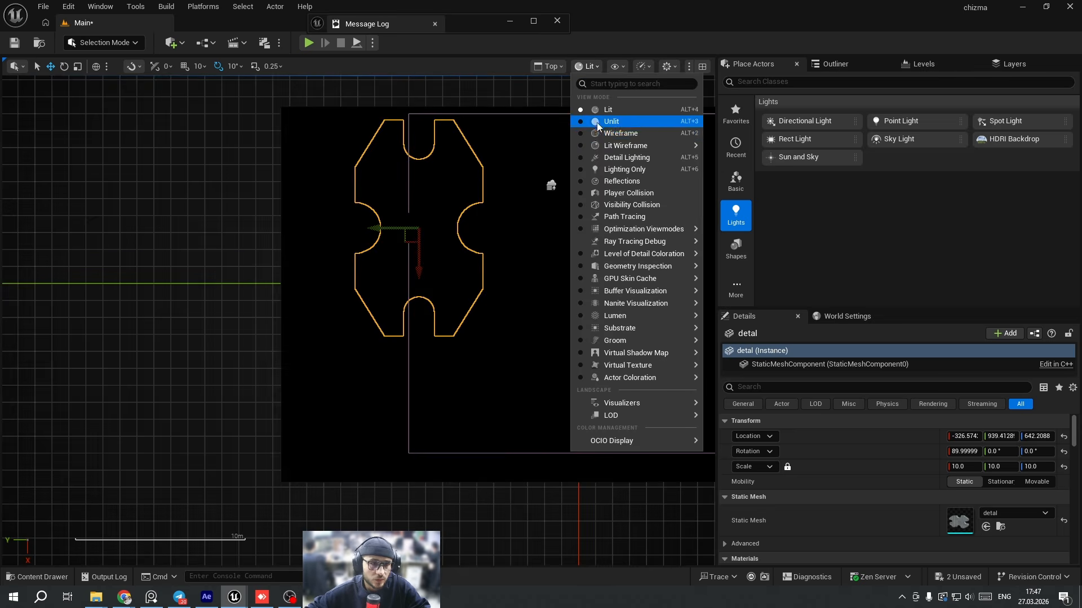
left_click(596, 121)
Move the detal mesh to about X 270, Y 535 and rotate it to -90° about Z.
left_click_drag(457, 207, 542, 290)
key("e")
left_click_drag(492, 323, 611, 294)
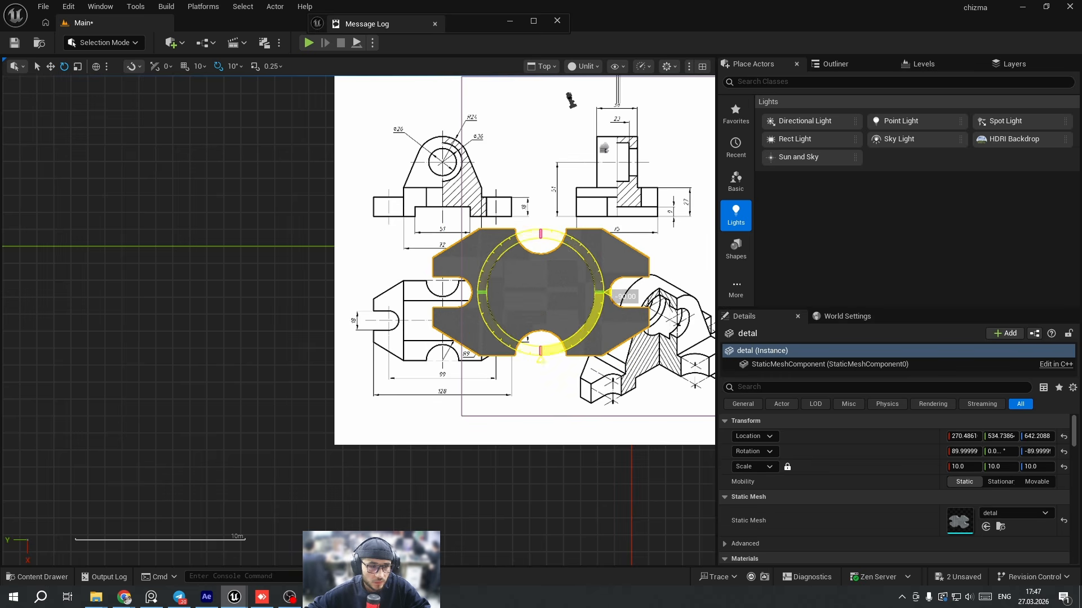
scroll(524, 328, "down", 2)
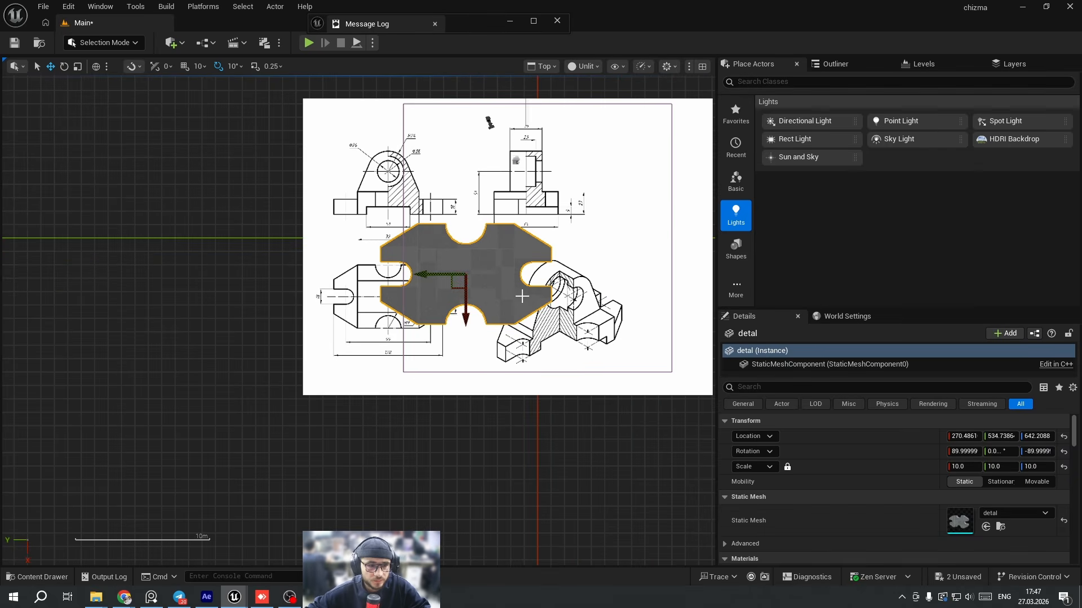
Scale the Rectangle drawing sheet to about 1.594 and shift it to about X -326, Y -882, matching its plan view to the detal mesh.
left_click(586, 256)
left_click(465, 271)
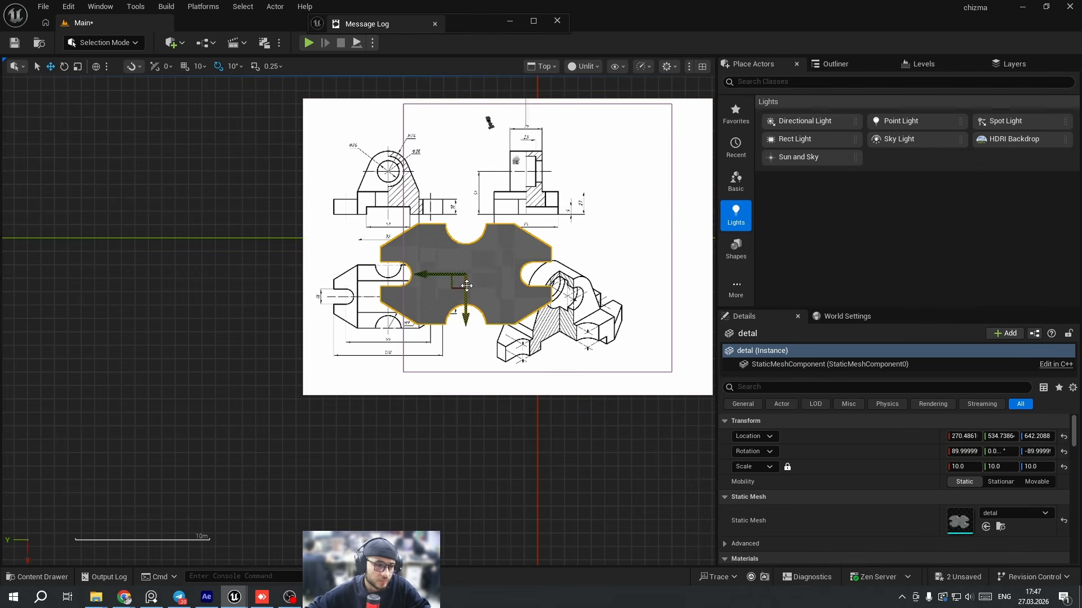
left_click(586, 239)
key("r")
mouse_move(498, 256)
left_mouse_down()
mouse_move(463, 289)
mouse_move(538, 243)
mouse_move(647, 197)
mouse_move(654, 205)
mouse_move(639, 217)
mouse_move(643, 207)
left_mouse_up()
key("w")
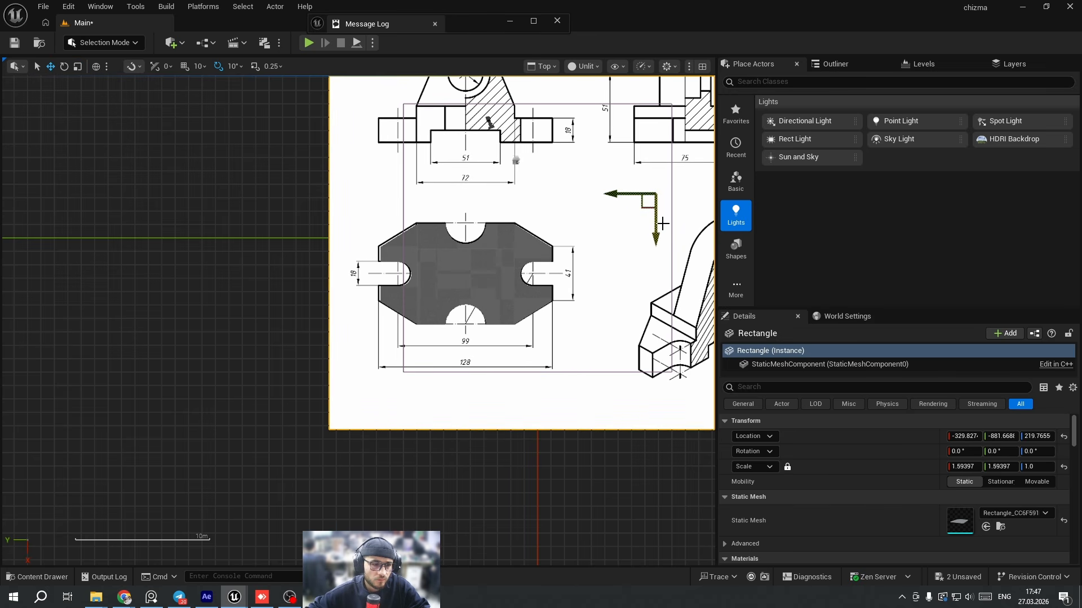
key("ctrl+z")
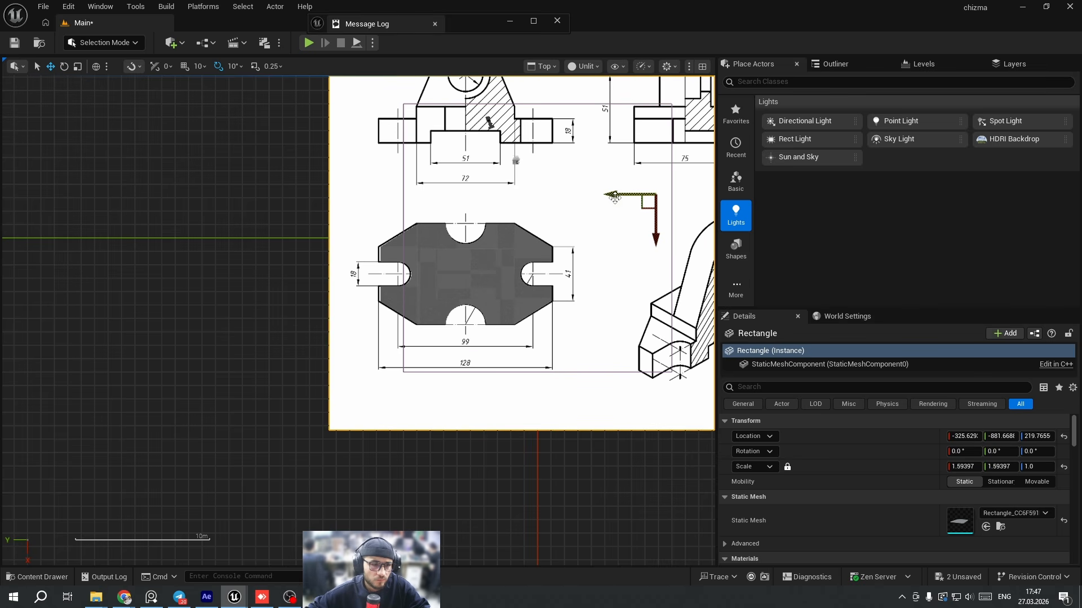
Return to the Perspective view, clear the selection, and save the Main level.
key("alt+g")
right_click_drag(543, 157, 440, 124)
scroll(440, 124, "down", 1)
scroll(475, 251, "up", 2)
mouse_move(476, 251)
right_mouse_down()
mouse_move(507, 254)
mouse_move(454, 267)
mouse_move(446, 283)
mouse_move(499, 280)
right_mouse_up()
left_click(476, 252)
key("ctrl+s")
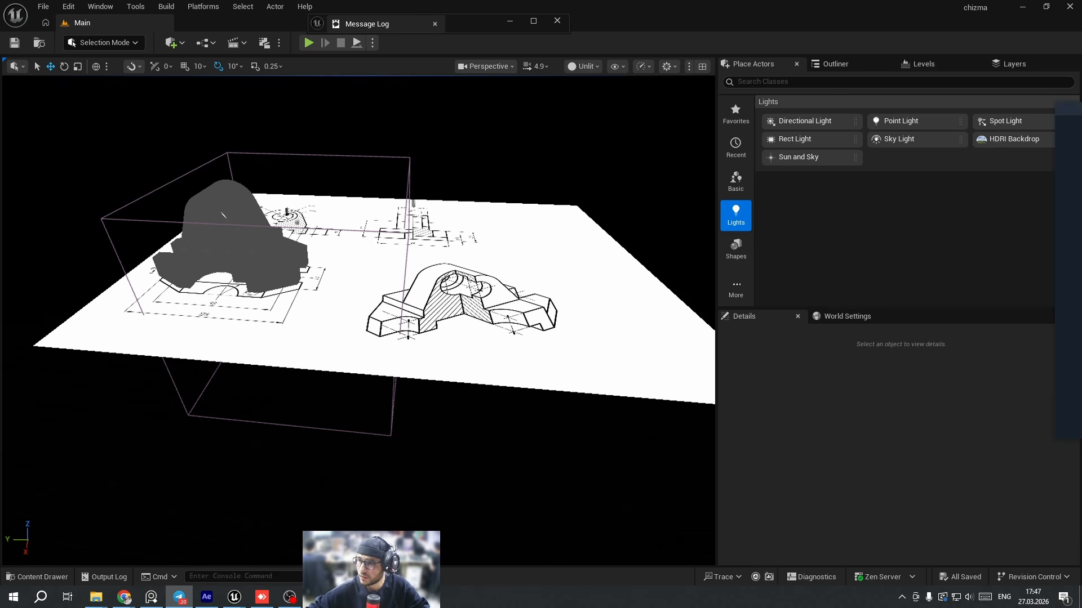
Place a Cine Camera Actor above the drawing sheet at about X 186, Y -1444, Z 725.
mouse_move(400, 249)
right_mouse_down()
mouse_move(400, 234)
mouse_move(403, 244)
right_mouse_up()
key("w")
scroll(400, 248, "down", 1)
left_click(741, 303)
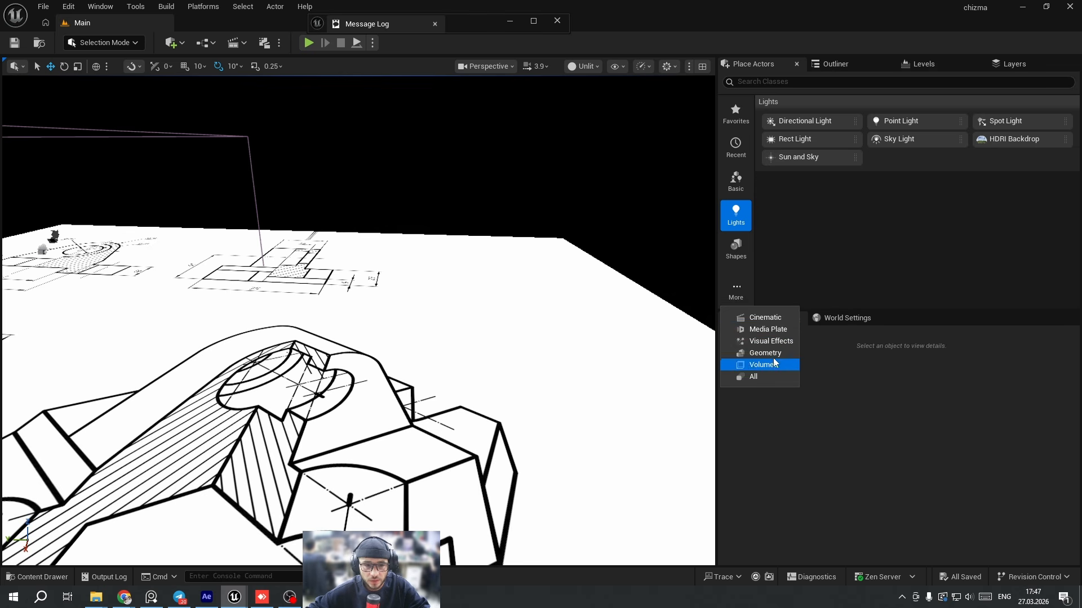
left_click(767, 318)
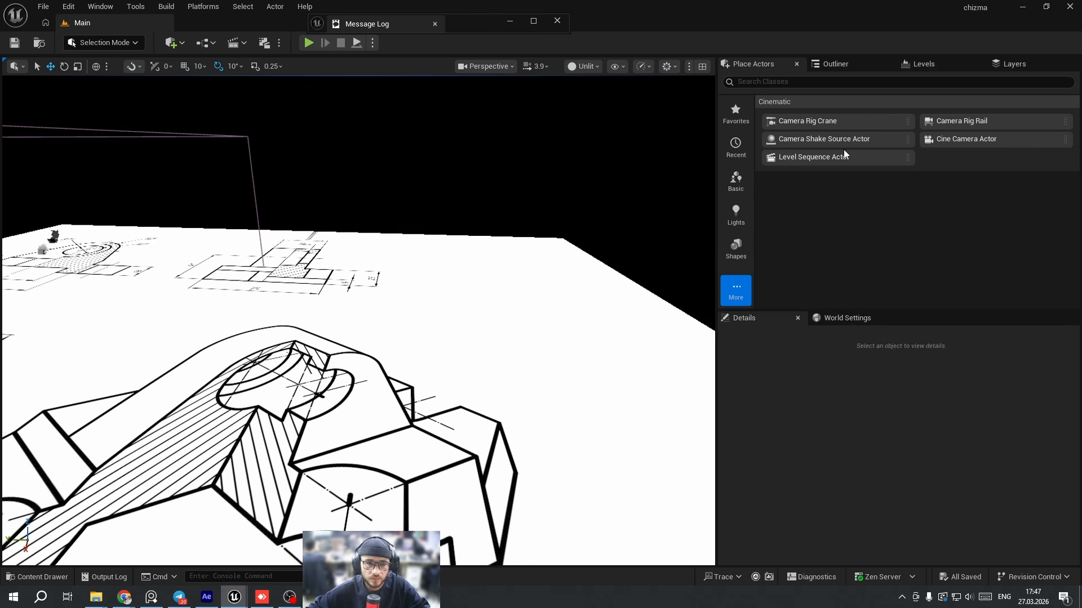
left_click_drag(264, 351, 257, 302)
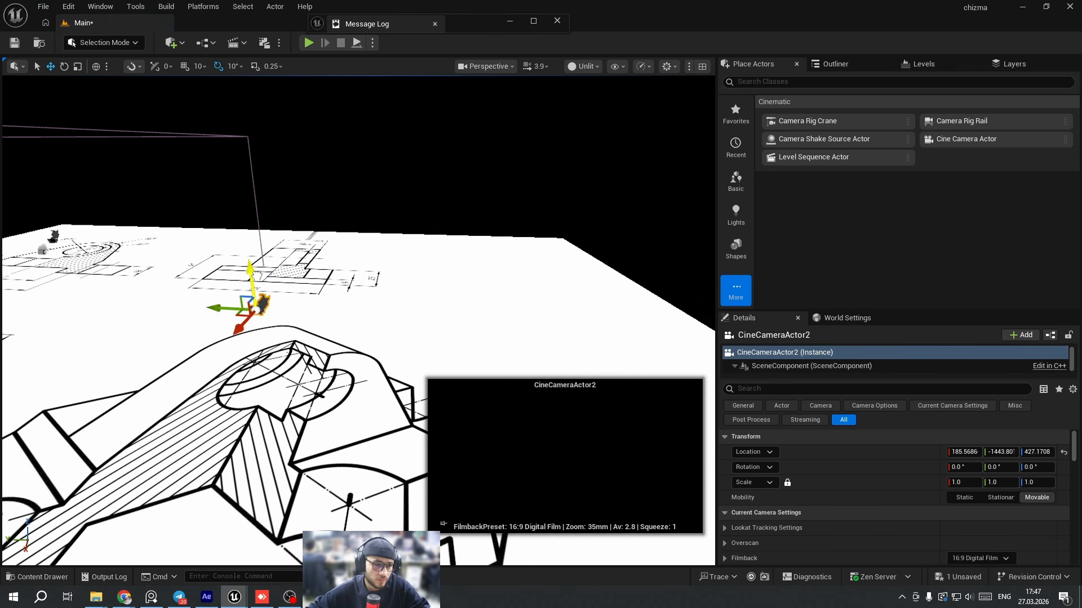
right_click_drag(507, 197, 499, 119)
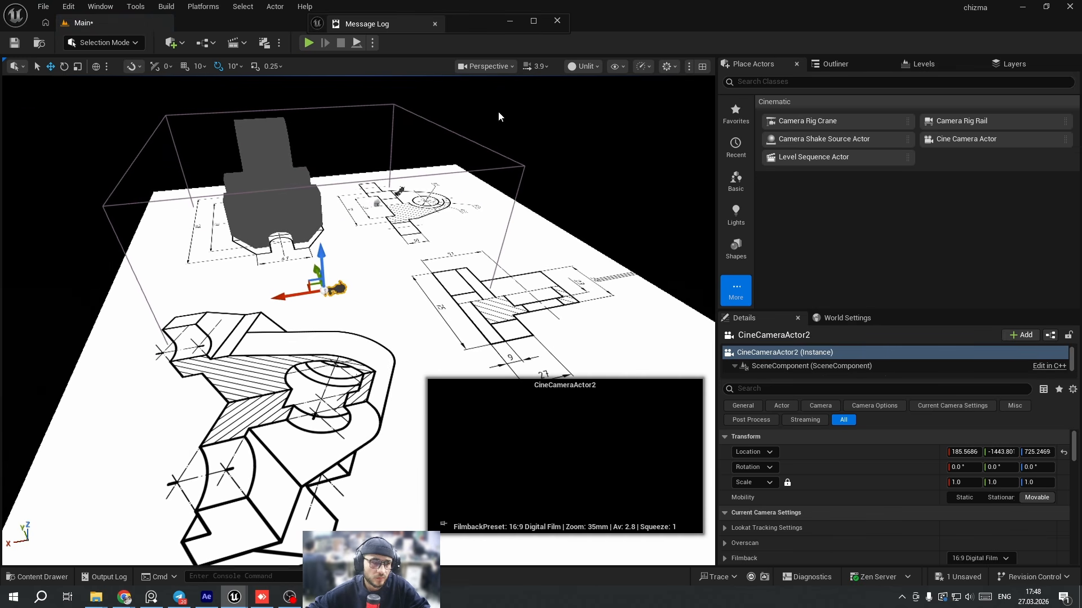
Delete the old CineCameraActor and attach the Rectangle drawing sheet as a child of CineCameraActor2.
left_click(401, 230)
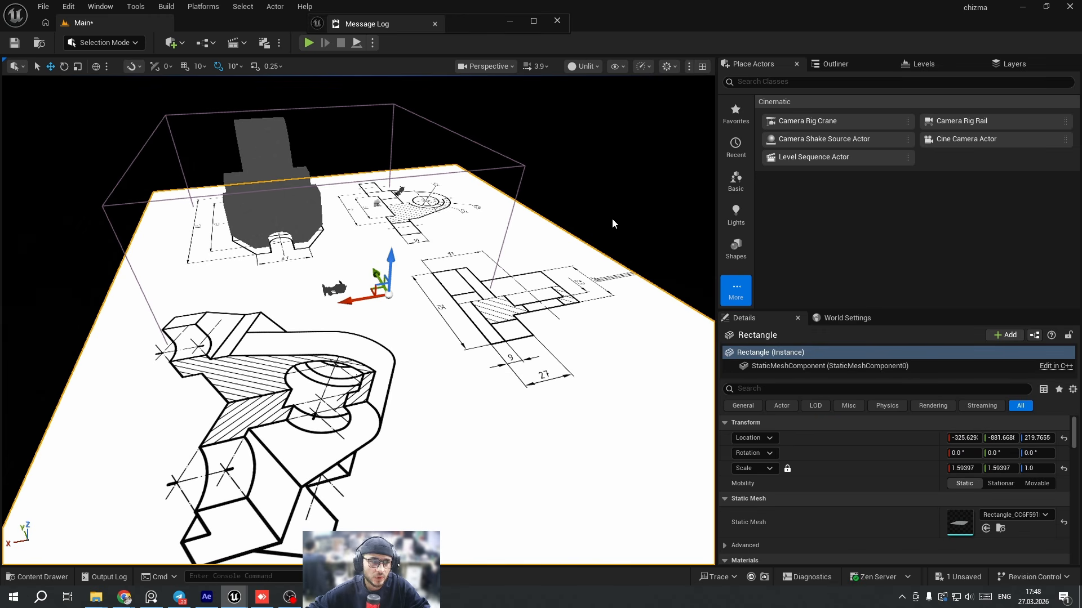
left_click(874, 71)
left_click_drag(763, 272, 853, 241)
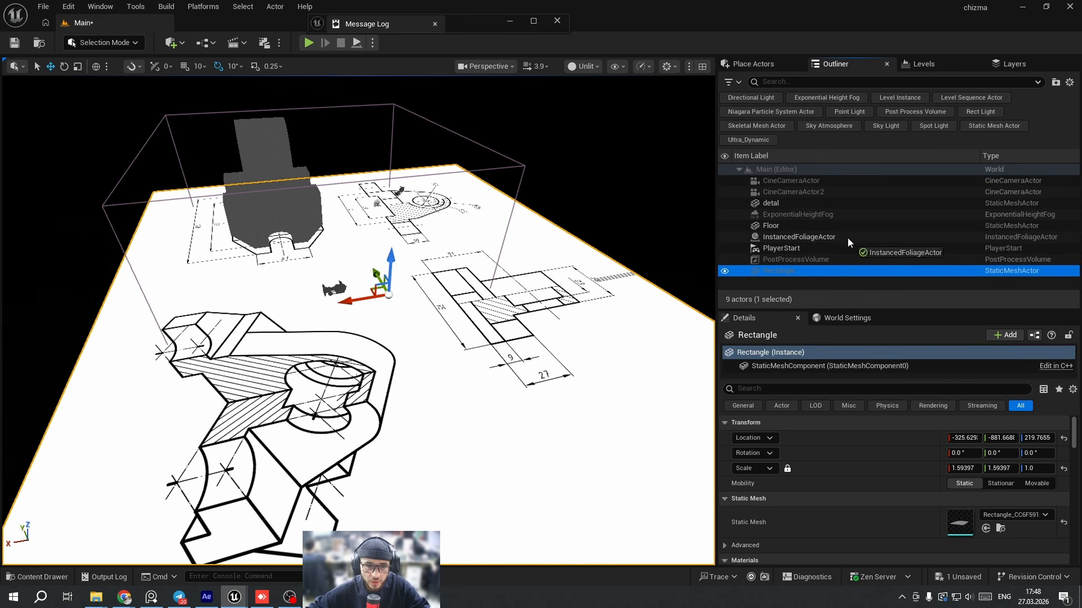
mouse_move(782, 215)
left_mouse_down()
mouse_move(803, 269)
mouse_move(773, 198)
mouse_move(779, 188)
mouse_move(792, 198)
left_mouse_up()
left_click_drag(810, 271, 792, 279)
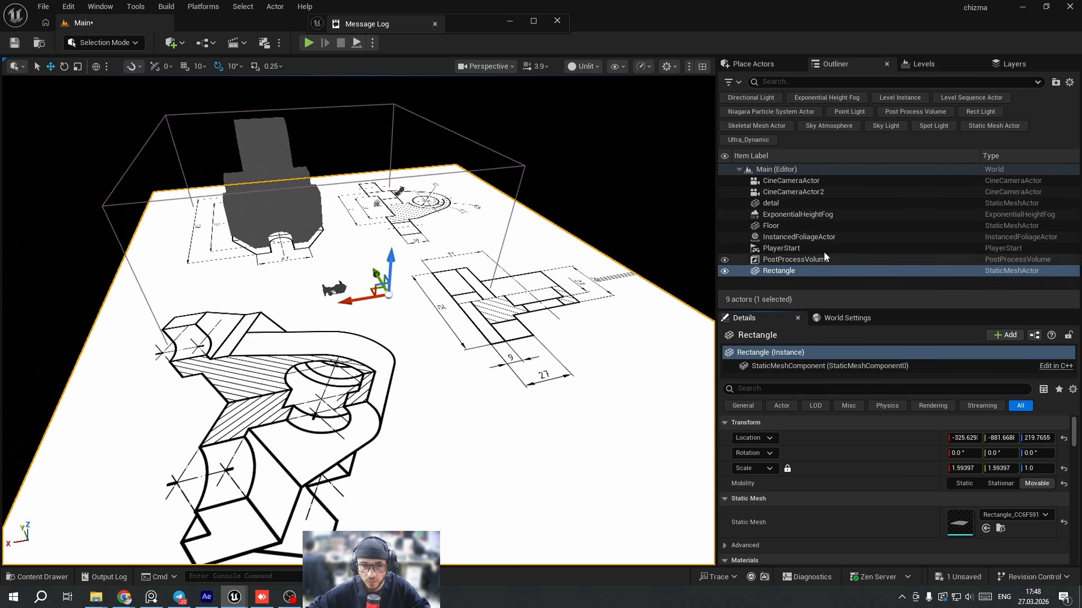
left_click(777, 181)
key("Delete")
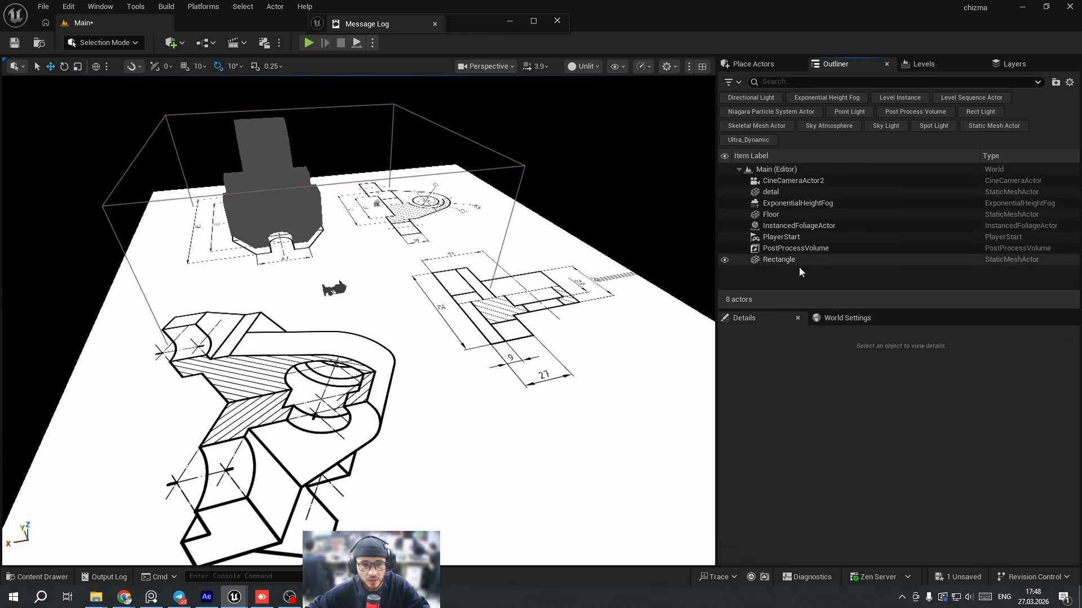
left_click_drag(764, 258, 782, 181)
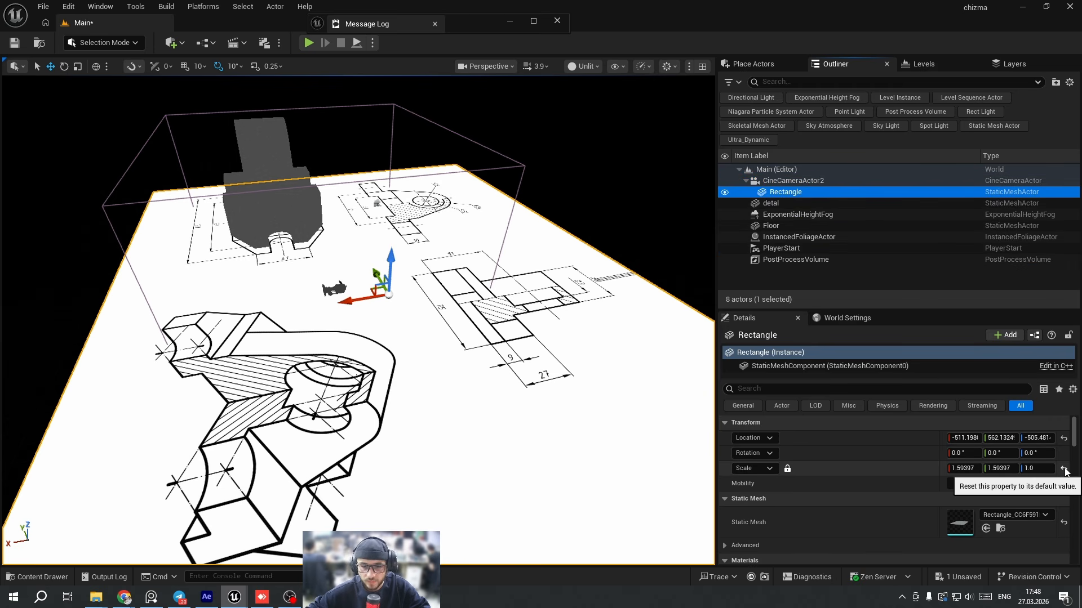
Reset the Rectangle's relative location to 0, 0, 0 and rotate it upright to 180°, 90°, 180°.
left_click(1064, 438)
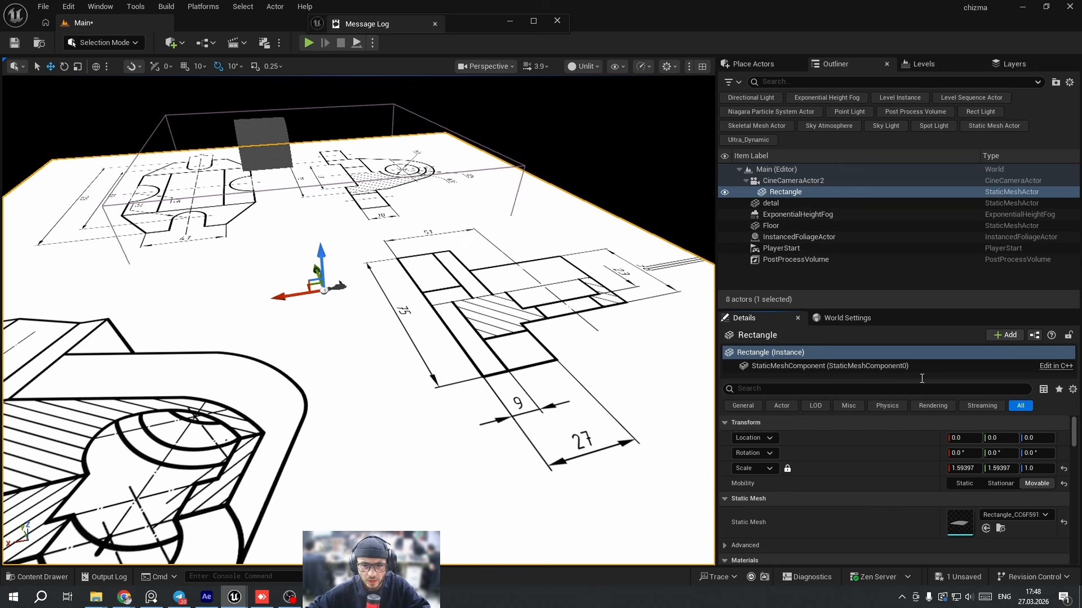
key("w")
mouse_move(507, 315)
right_mouse_down()
mouse_move(485, 330)
mouse_move(563, 338)
right_mouse_up()
key("e")
left_click_drag(383, 241, 358, 270)
key("d")
mouse_move(366, 270)
right_mouse_down()
mouse_move(237, 270)
mouse_move(197, 248)
mouse_move(376, 277)
right_mouse_up()
key("s")
key("w")
key("w")
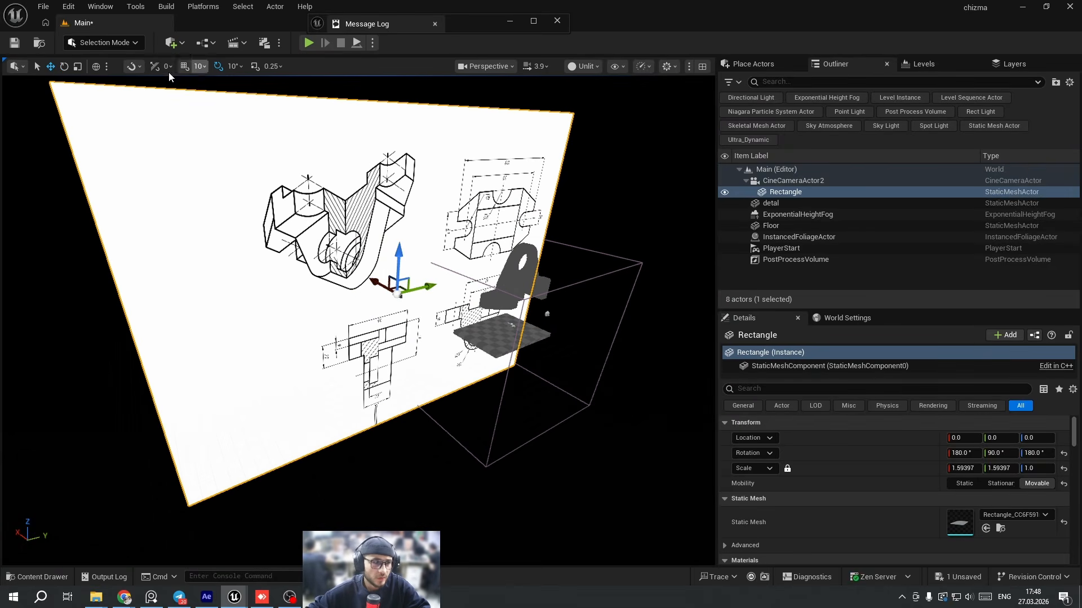
Split the viewport into two side-by-side panes, one in Perspective and the other looking through CineCameraActor2.
left_click(696, 68)
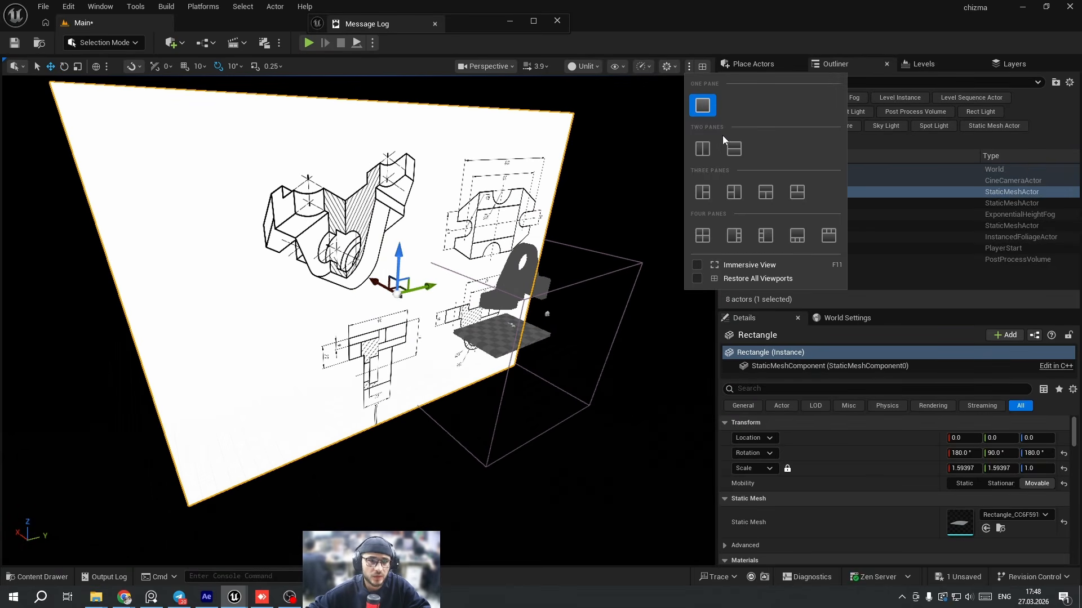
left_click(704, 149)
left_click_drag(668, 124, 597, 107, "alt")
left_click(589, 67)
left_click(606, 122)
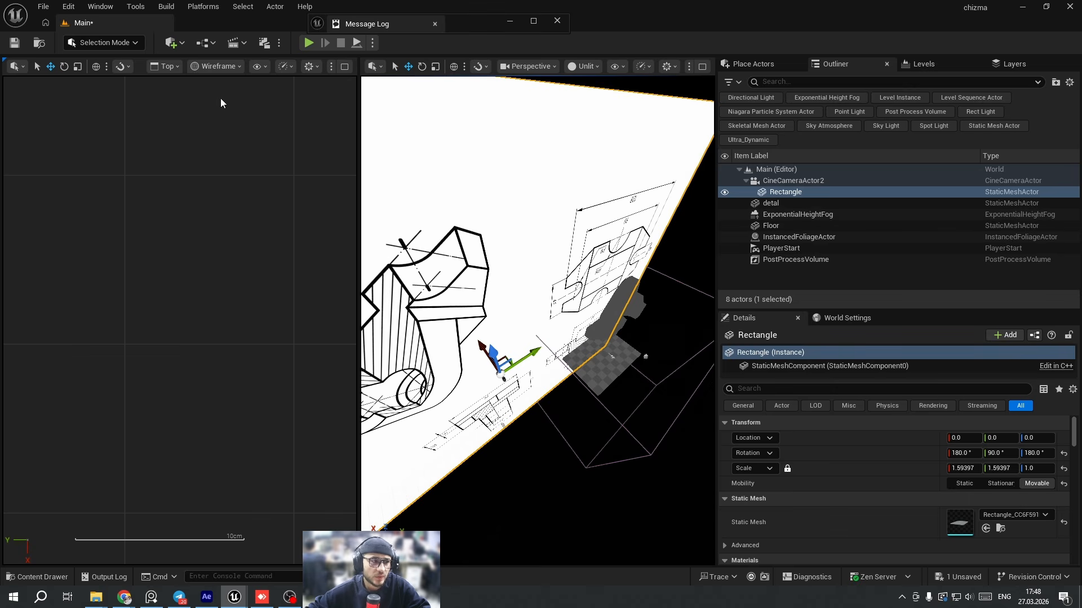
left_click(209, 67)
left_click(212, 121)
key("alt+g")
left_click_drag(111, 252, 488, 305, "alt")
left_click(530, 66)
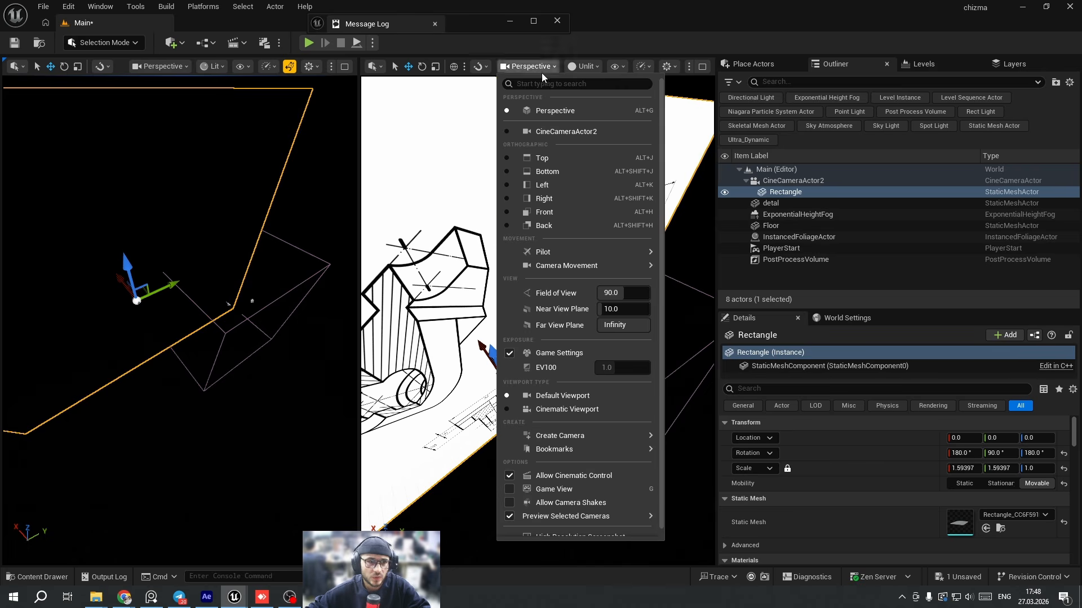
left_click(571, 133)
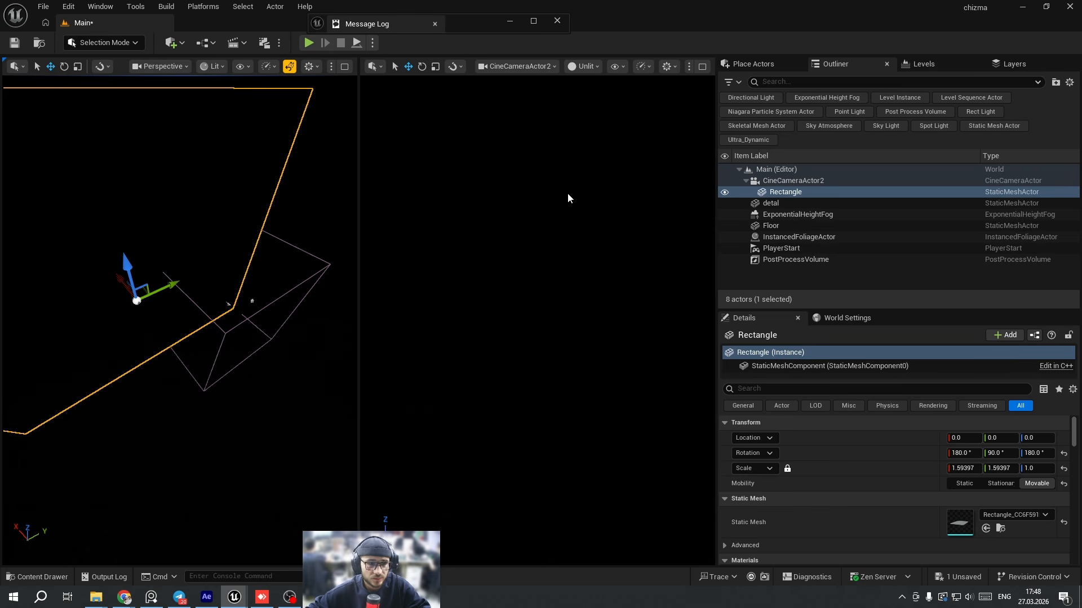
Move the Rectangle sheet away from the camera along X to about 8421, fitting the whole drawing in the camera view.
key("s")
right_click_drag(185, 275, 206, 277)
mouse_move(189, 288)
left_mouse_down()
mouse_move(80, 205)
mouse_move(101, 219)
left_mouse_up()
right_click_drag(102, 219, 80, 215)
key("s")
mouse_move(125, 242)
left_mouse_down()
mouse_move(76, 204)
mouse_move(104, 230)
left_mouse_up()
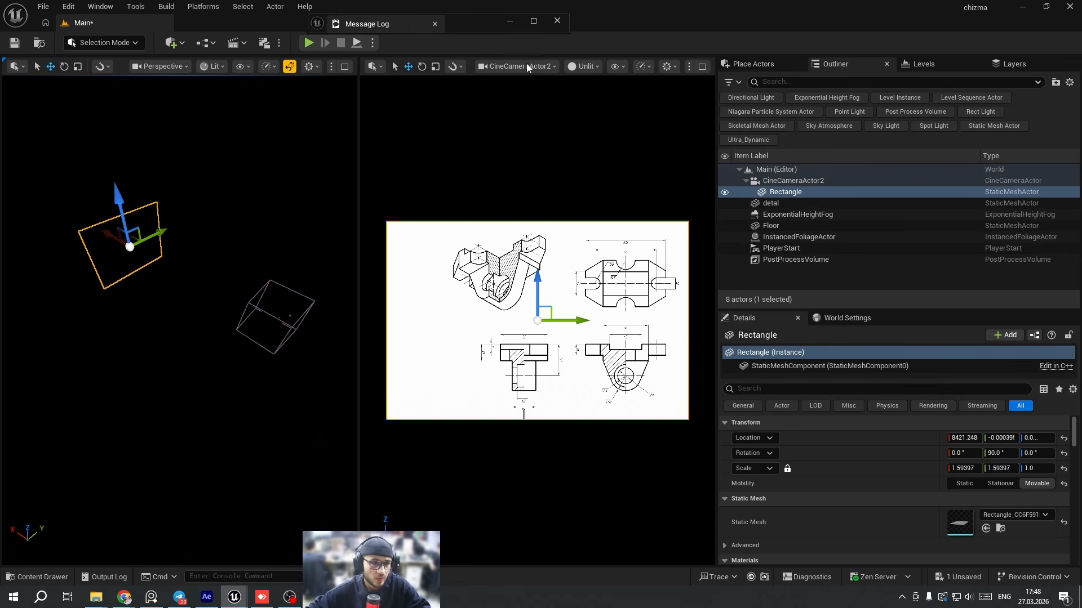
Change the camera pane to a Cinematic Viewport and look through CineCameraActor2 in it.
left_click(554, 67)
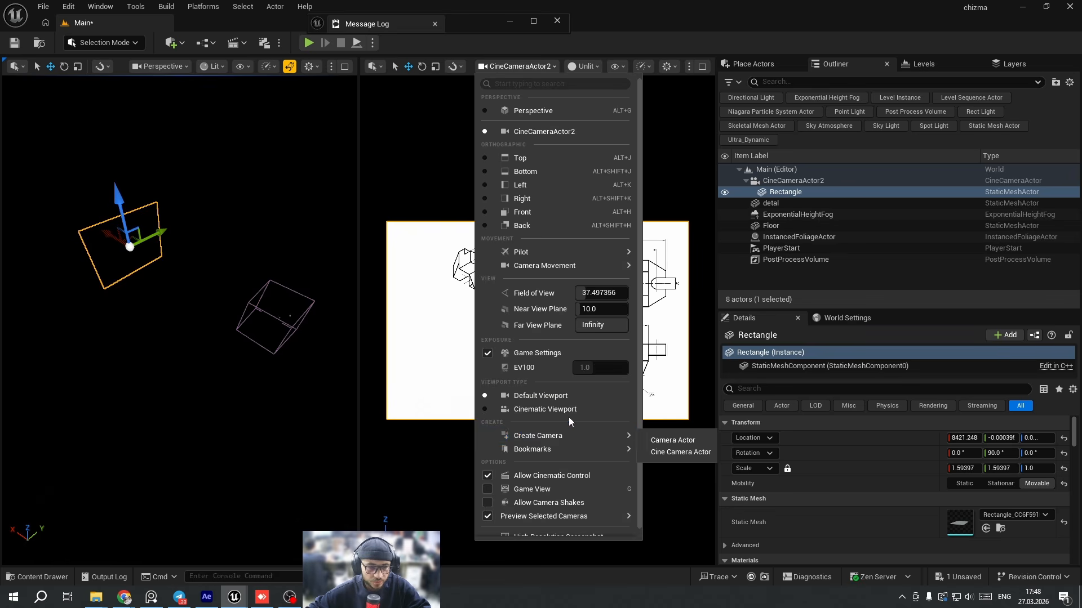
key("Escape")
left_click(584, 66)
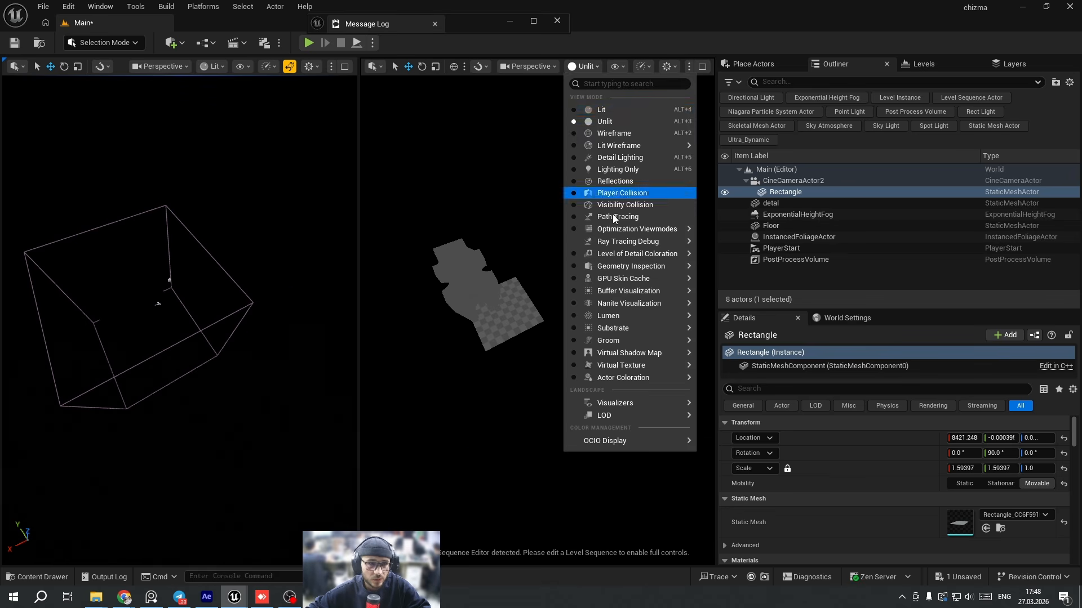
left_click(529, 66)
left_click(543, 132)
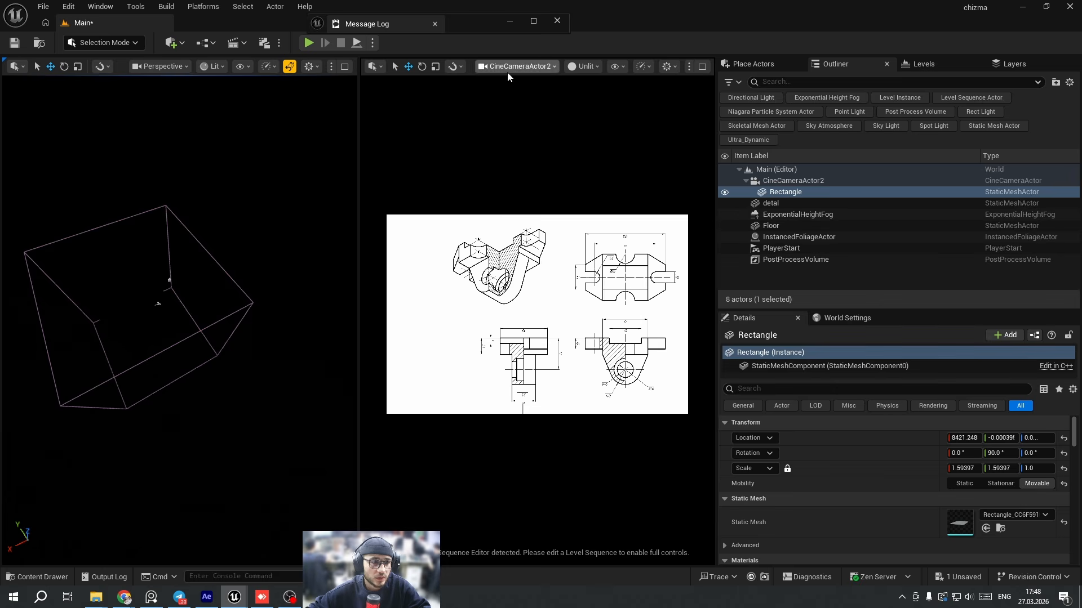
Enable the Grid (3x3) overlay and the Action Safe frame in the camera pane, extending Action Safe to the image edge.
left_click(539, 66)
mouse_move(554, 448)
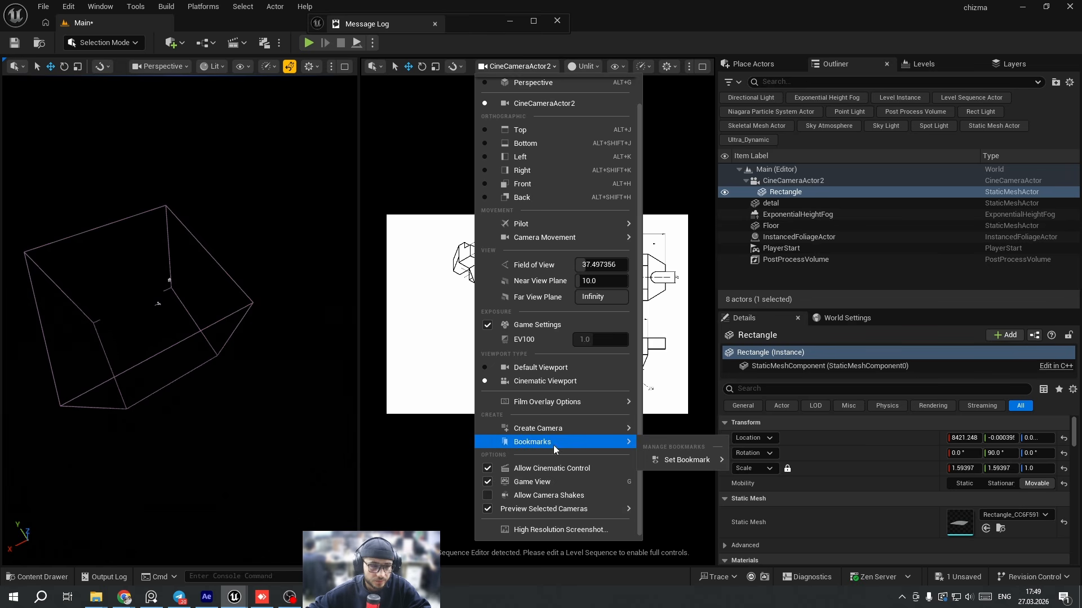
mouse_move(560, 404)
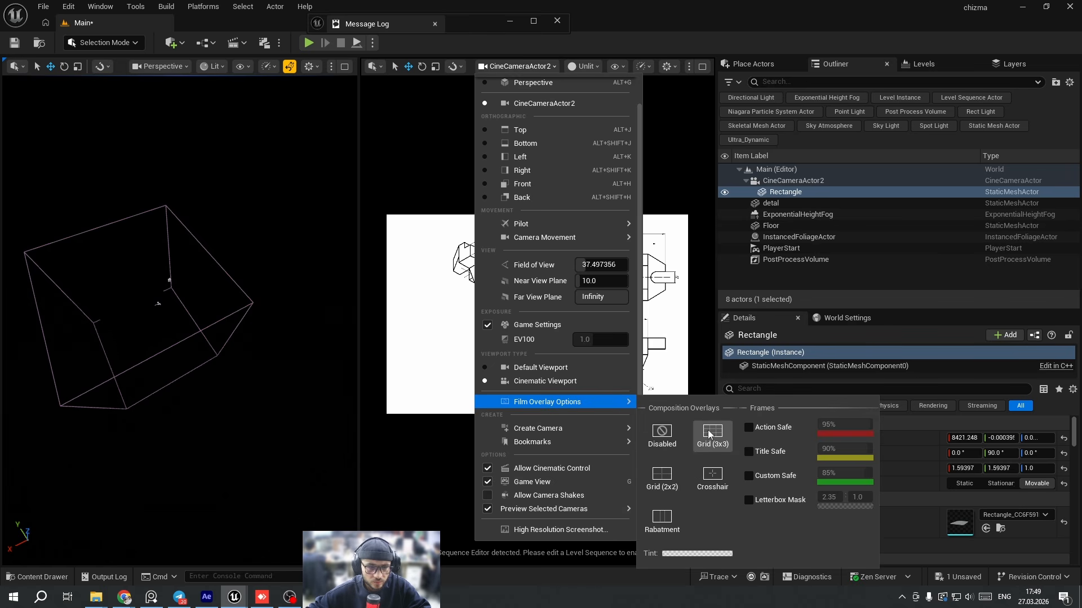
left_click(749, 427)
left_click_drag(834, 424, 845, 425)
Set the Perspective pane to Unlit and move the Rectangle sheet along X to about 9398 so it fits inside the camera frame.
mouse_move(249, 339)
right_mouse_down()
mouse_move(216, 312)
mouse_move(256, 321)
right_mouse_up()
key("w")
key("f")
left_click_drag(241, 328, 186, 338, "alt")
right_click_drag(185, 338, 163, 346)
key("s")
left_click(213, 66)
left_click(223, 110)
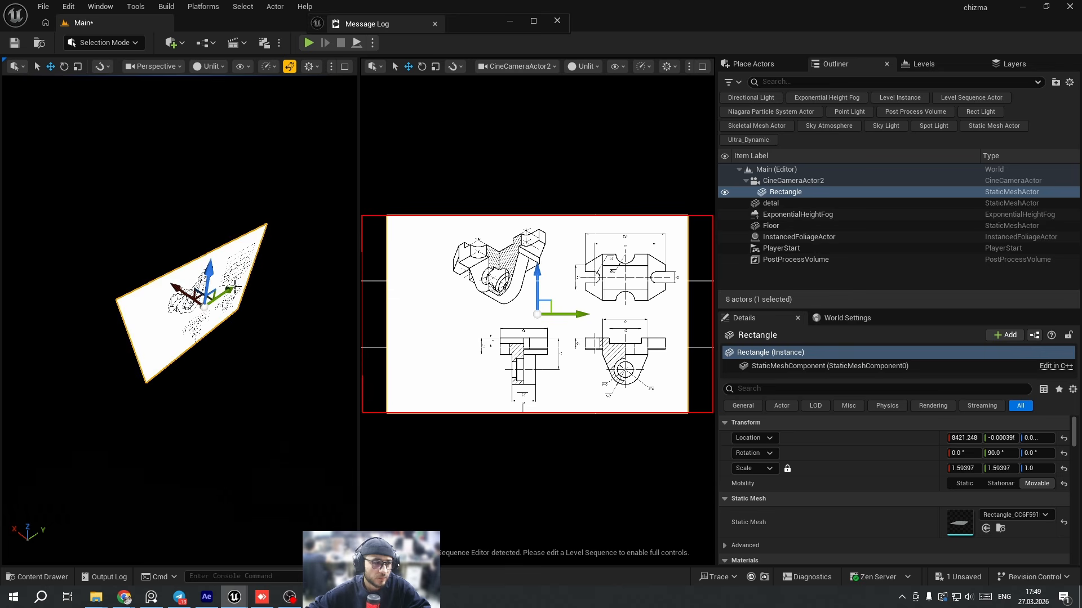
left_click_drag(185, 293, 201, 276)
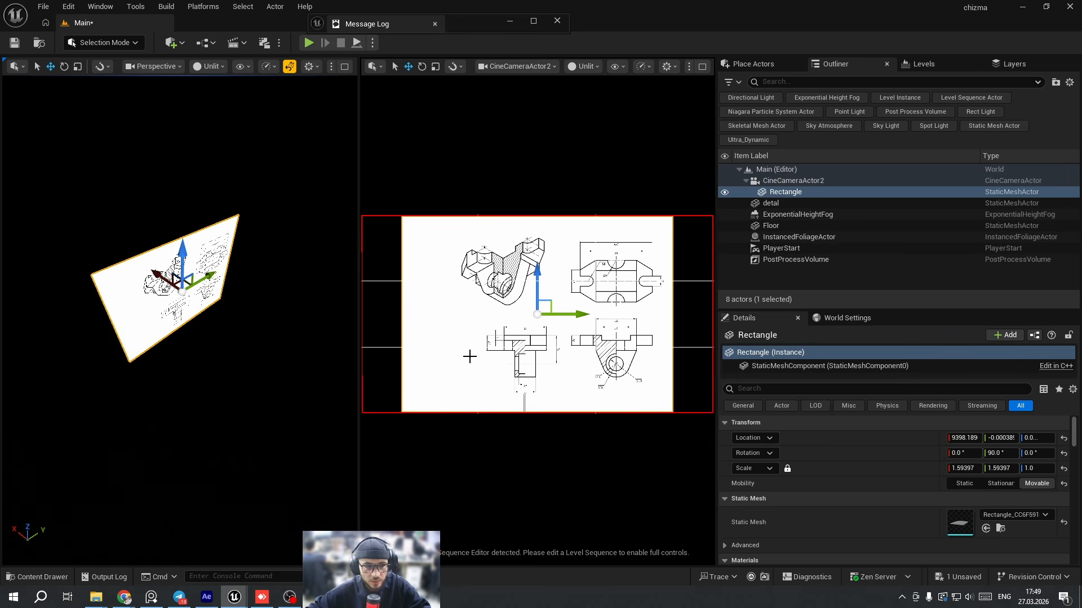
right_click_drag(137, 339, 154, 329)
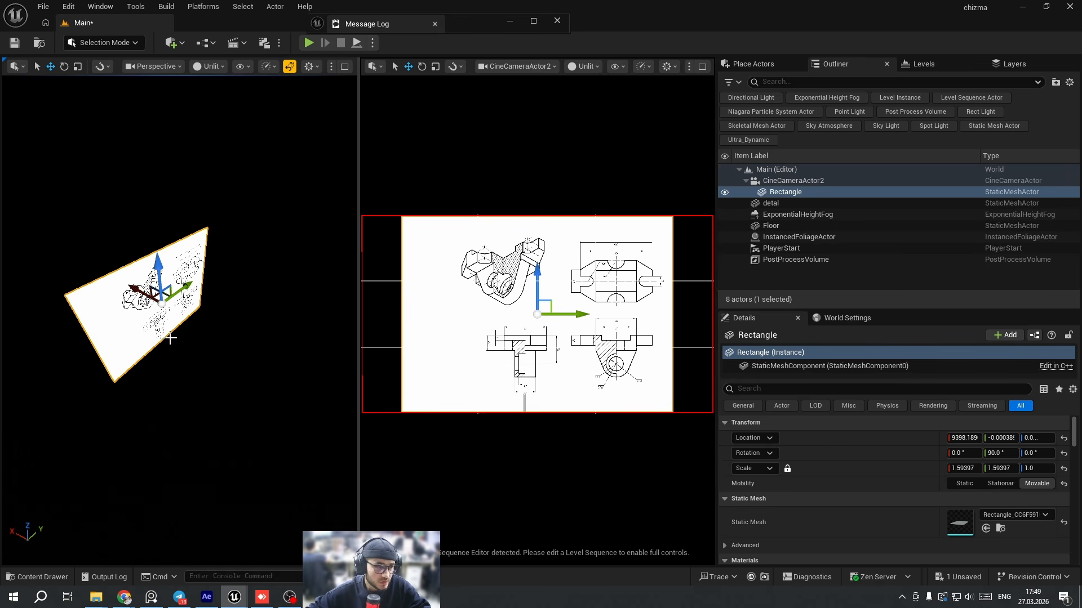
Open the A3_o_zbek__3_ drawing texture from the Rectangle's material instance to read its pixel dimensions.
scroll(816, 494, "down", 3)
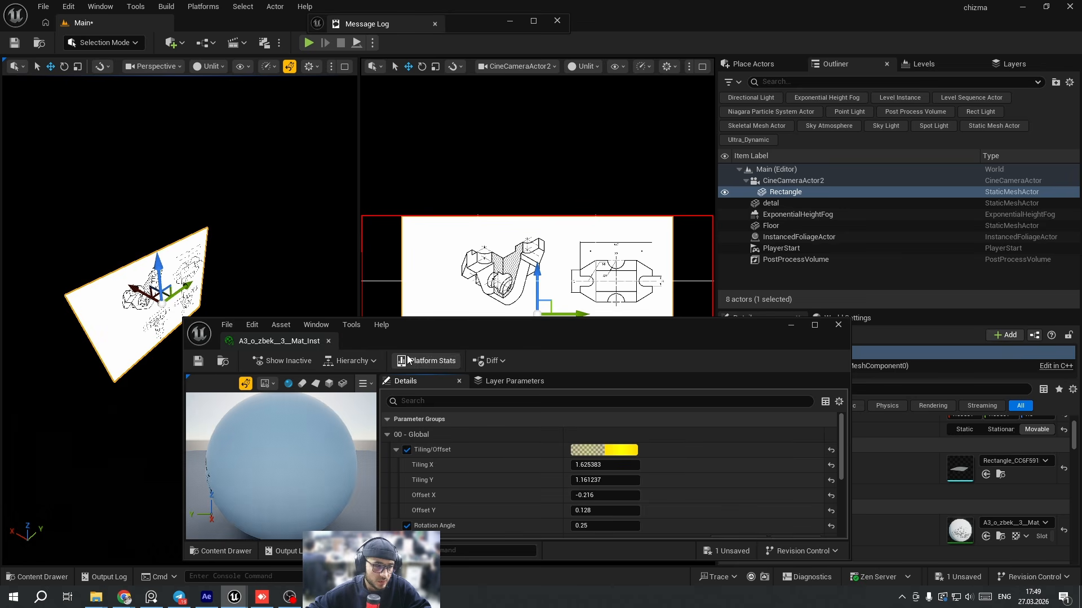
left_click(223, 361)
middle_click(281, 346)
key("ctrl+space")
left_click(252, 434)
double_click(252, 434)
left_click_drag(489, 338, 402, 211)
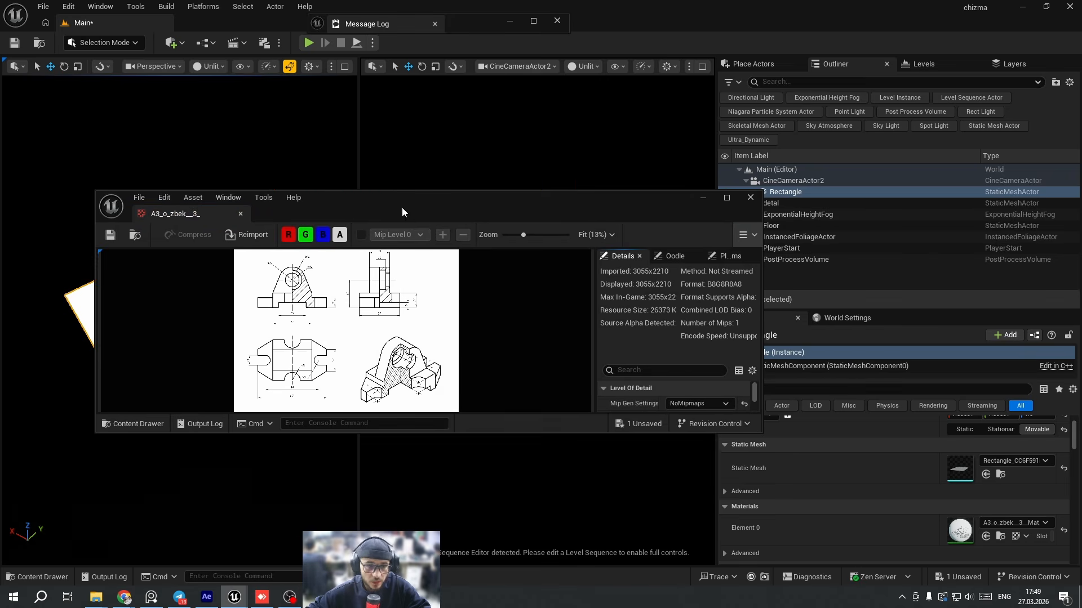
Open Calculator and divide 3055 by 2210 to get the drawing's aspect ratio, putting the texture window away.
key("super")
type("ca")
left_click(393, 203)
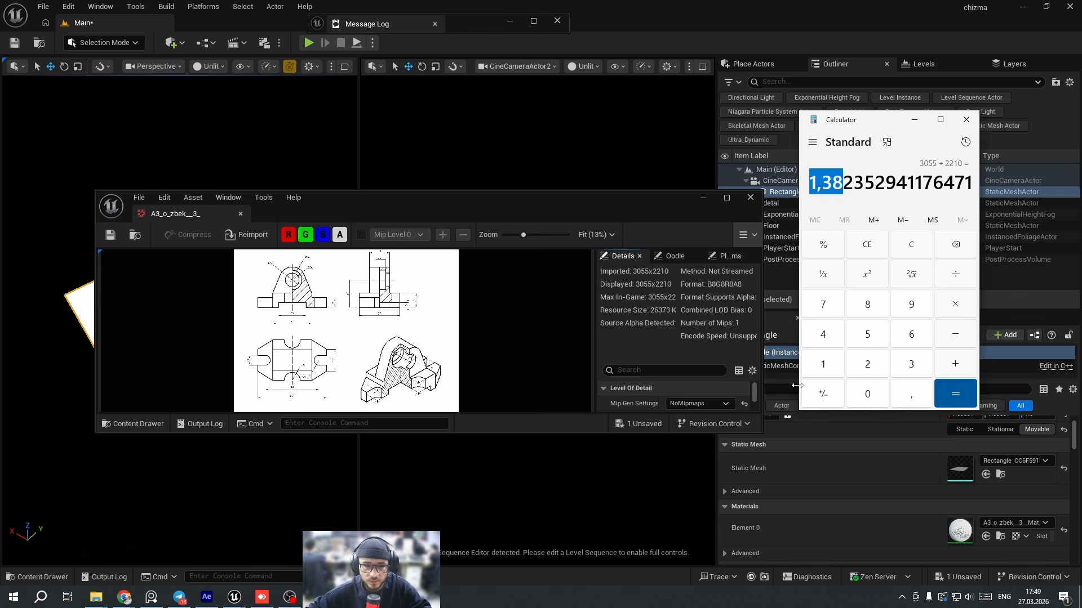
left_click(800, 442)
left_click(703, 198)
Set CineCameraActor2's Cropped Aspect Ratio to 1.38 in its Crop Settings.
left_click(784, 181)
scroll(846, 522, "down", 3)
scroll(756, 490, "up", 2)
left_click(727, 460)
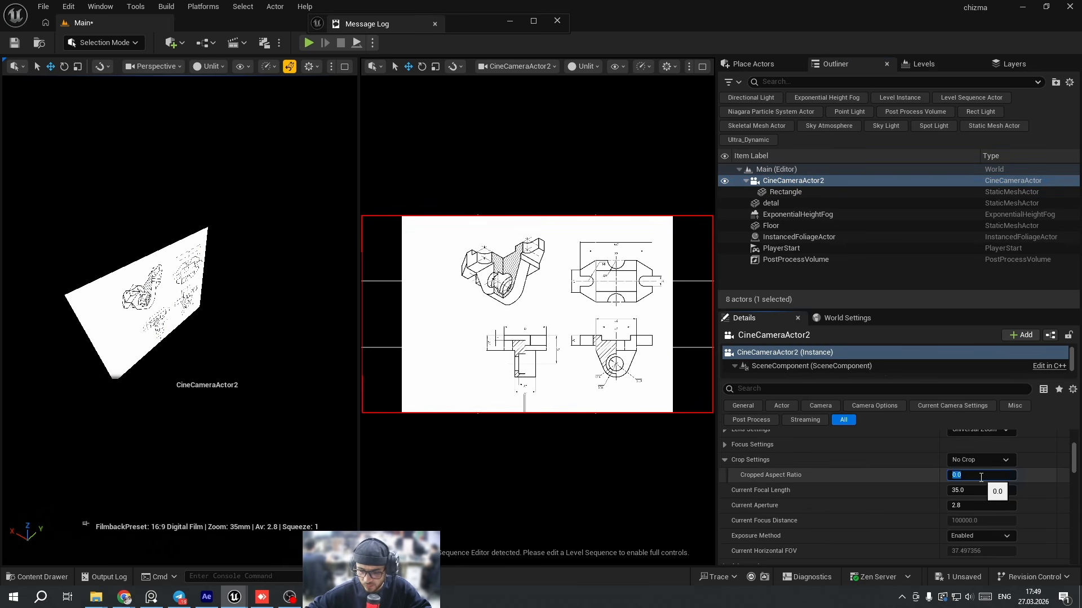
key("Return")
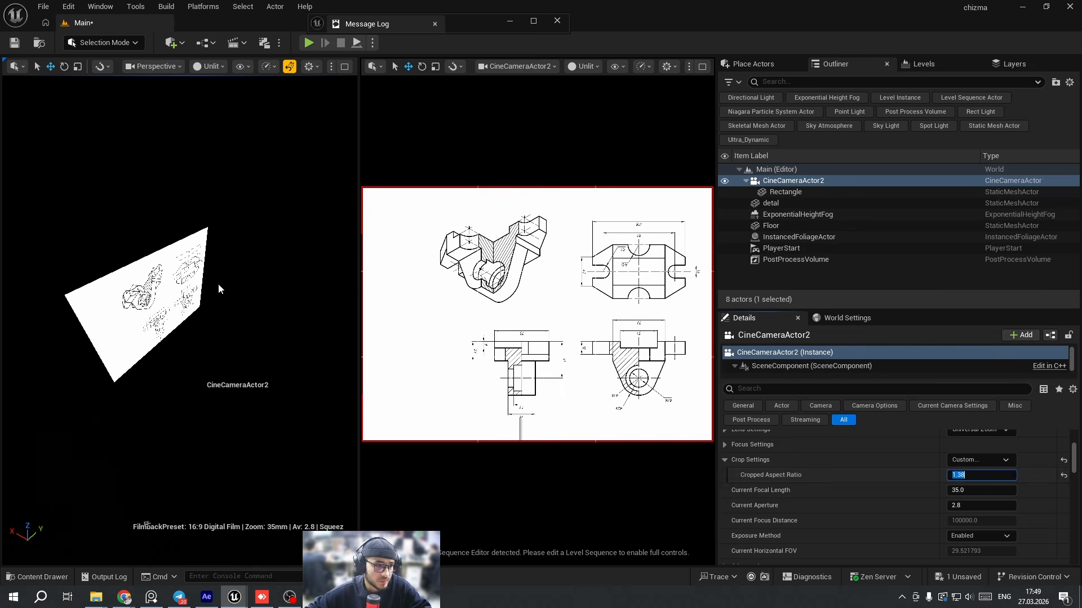
Move the Rectangle sheet along X to about 9361 so it fills the cropped camera frame.
left_click(156, 284)
mouse_move(135, 290)
left_mouse_down()
mouse_move(122, 283)
mouse_move(141, 289)
left_mouse_up()
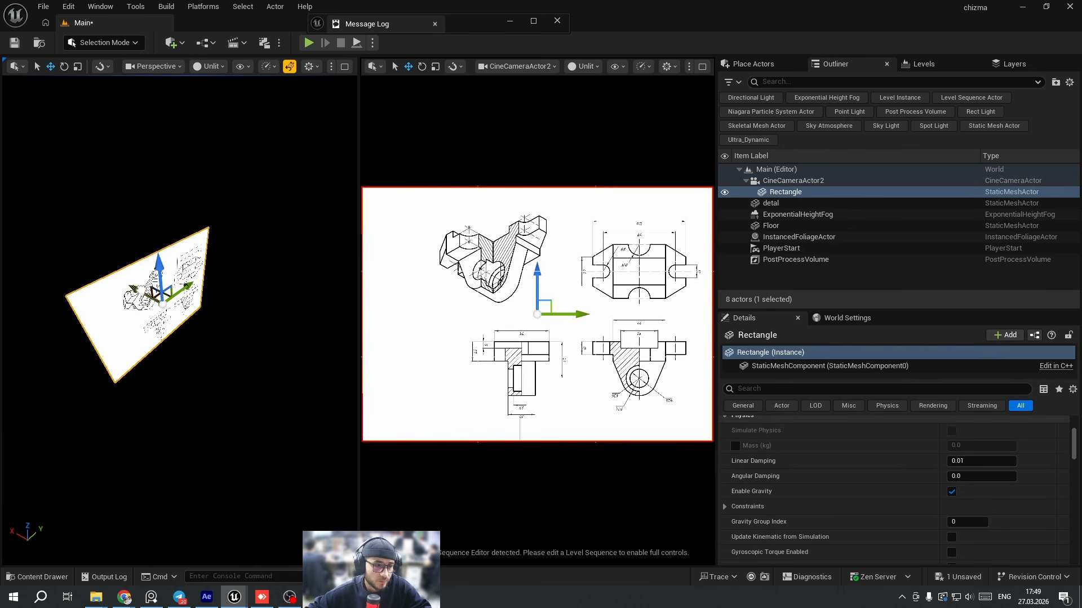
key("Escape")
Select the detal part and set its mobility to Movable.
right_click_drag(173, 297, 198, 286)
mouse_move(242, 135)
right_mouse_down()
mouse_move(293, 138)
mouse_move(238, 150)
right_mouse_up()
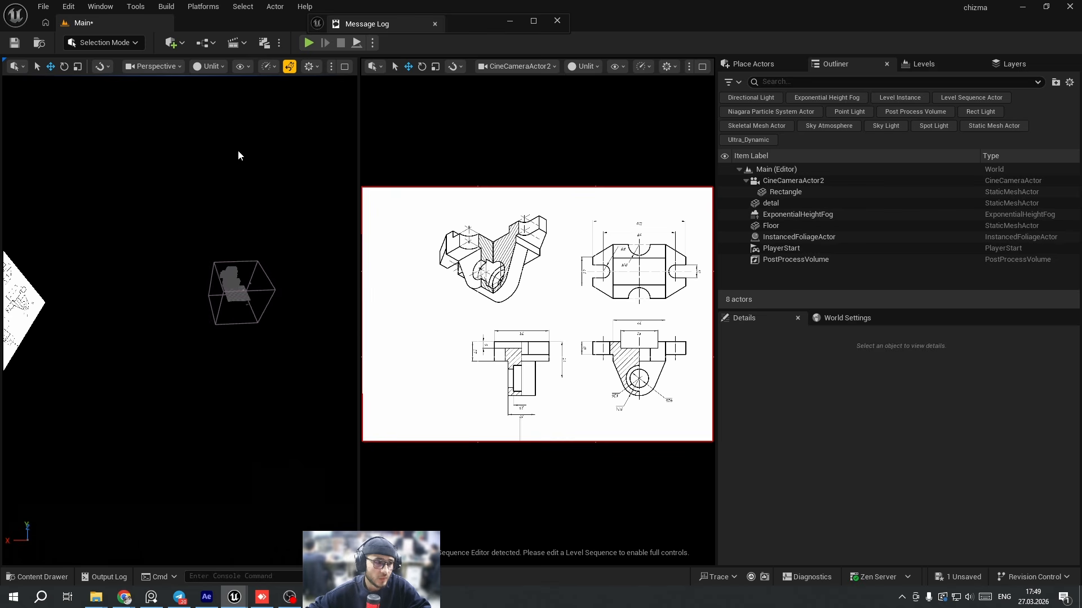
left_click(228, 270)
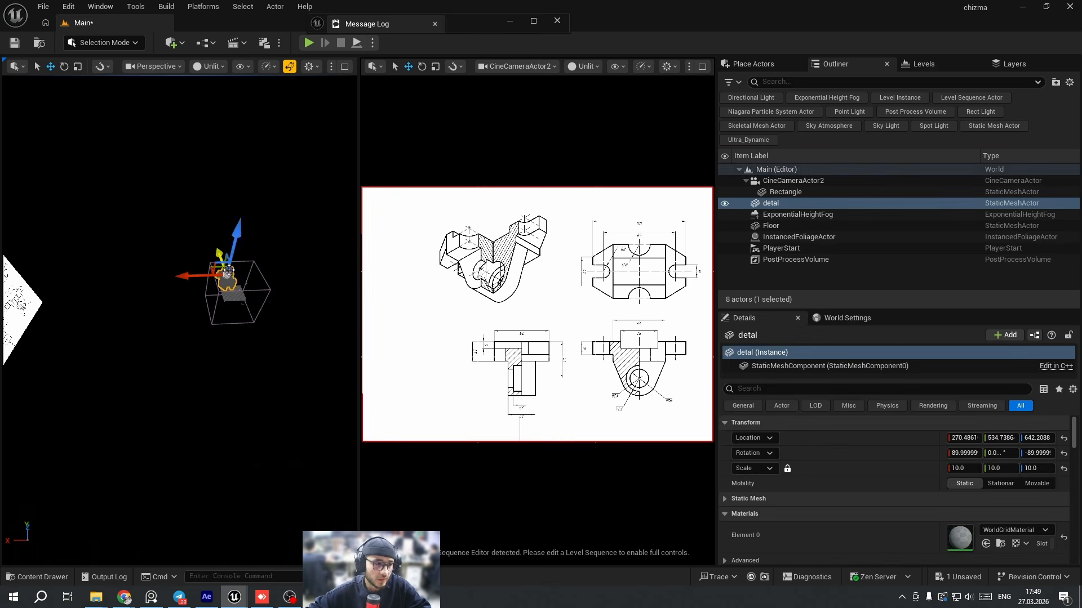
left_click(759, 204)
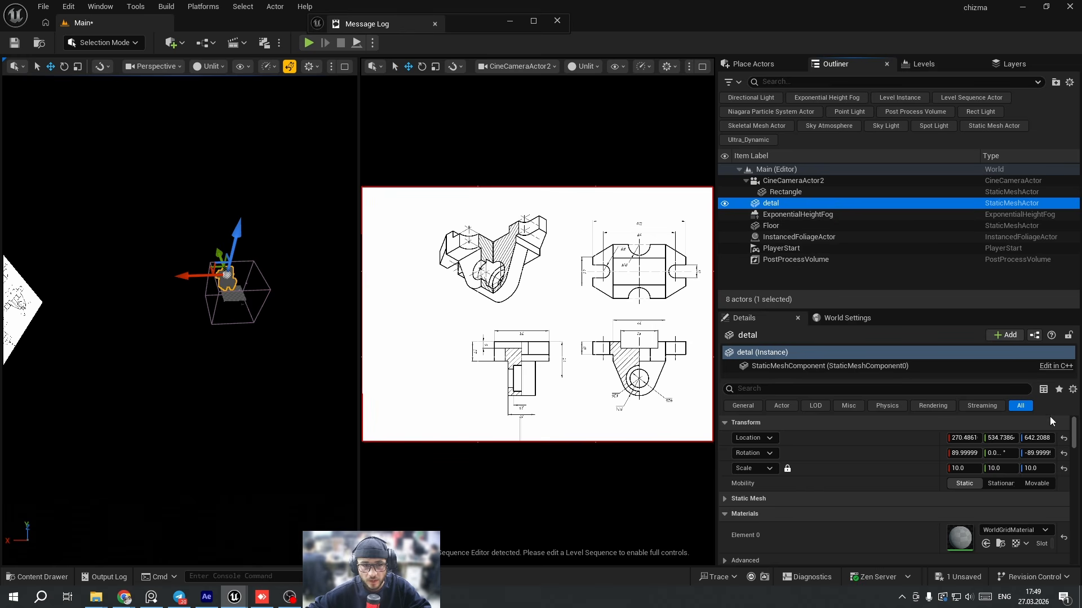
left_click(1039, 483)
left_click_drag(771, 208, 791, 198)
Move the detal part across the scene toward the drawing sheet.
right_click_drag(147, 296, 115, 294)
left_click_drag(247, 284, 80, 260)
key("w")
right_click_drag(145, 265, 51, 264)
left_click_drag(239, 282, 197, 277)
Rotate detal to 0, 0, -90° so it faces the camera, and place it over the plan view at about 9171, -57, 1321.
key("e")
left_click_drag(249, 245, 222, 199)
key("w")
key("w")
mouse_move(223, 202)
right_mouse_down()
mouse_move(221, 270)
mouse_move(198, 279)
right_mouse_up()
key("e")
left_click_drag(211, 277, 146, 334)
right_click_drag(248, 332, 257, 283)
key("s")
left_click_drag(266, 264, 262, 264)
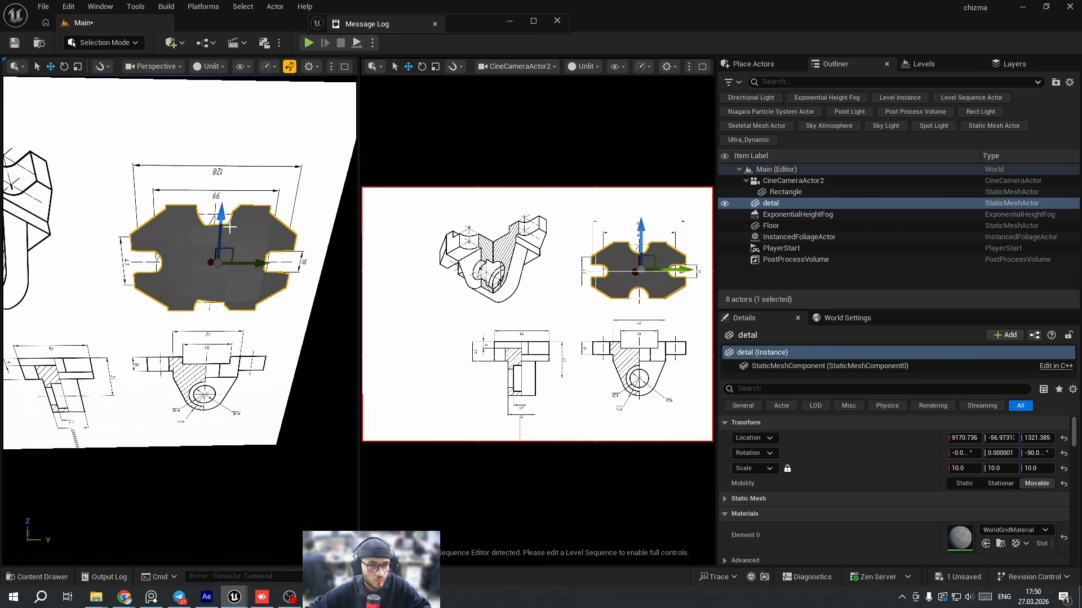
Fine-tune detal over the plan view by moving it to about Z 1302 and Y -49.
left_click_drag(219, 219, 227, 224)
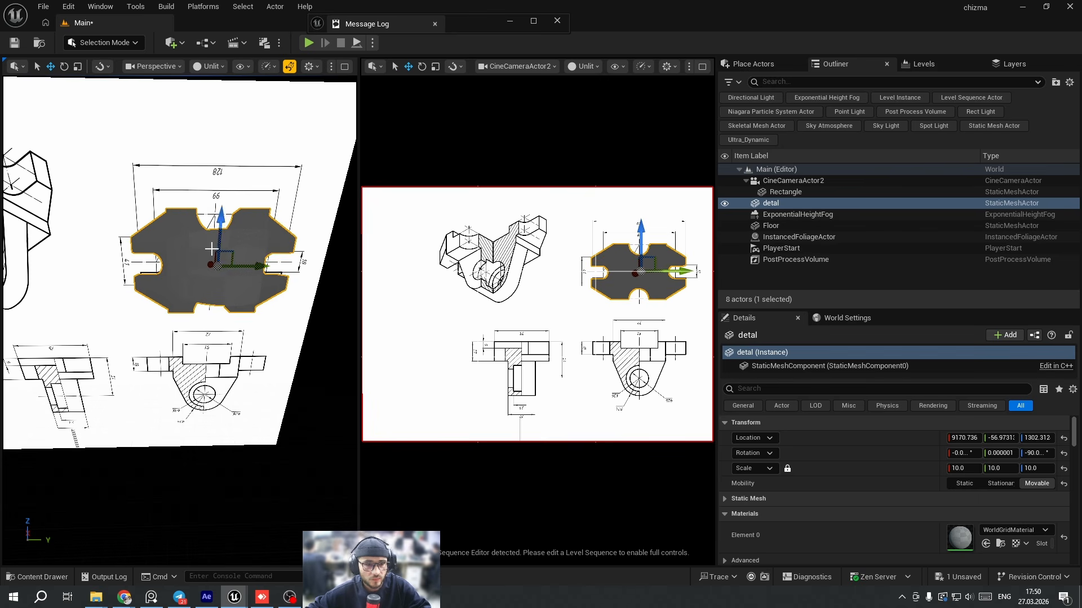
key("Escape")
key("s")
mouse_move(181, 292)
right_mouse_down()
mouse_move(236, 332)
mouse_move(240, 344)
mouse_move(211, 361)
mouse_move(226, 304)
right_mouse_up()
key("a")
key("w")
left_click(226, 304)
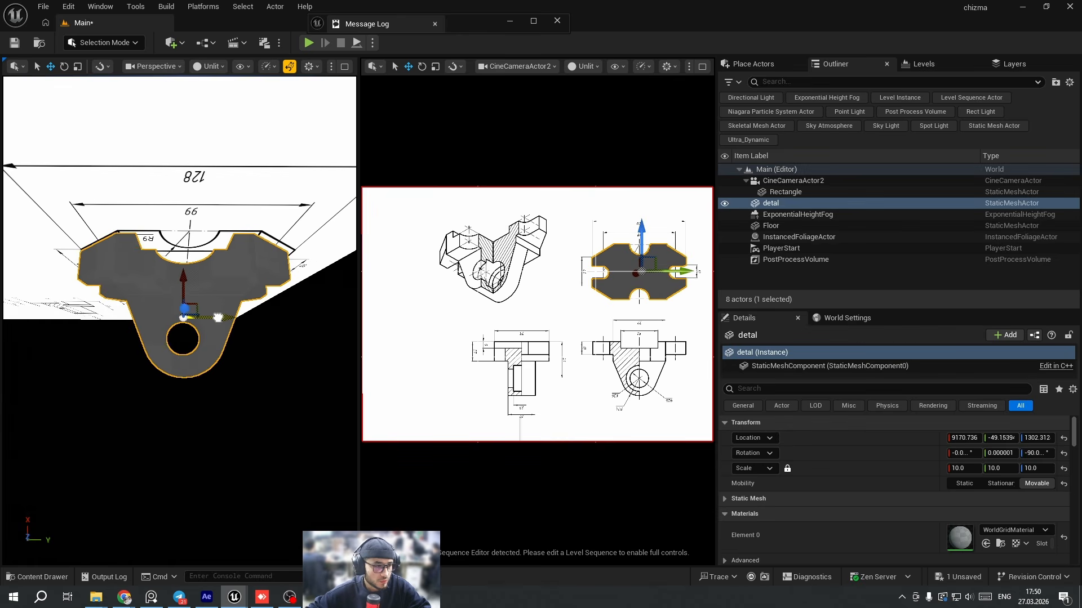
key("Escape")
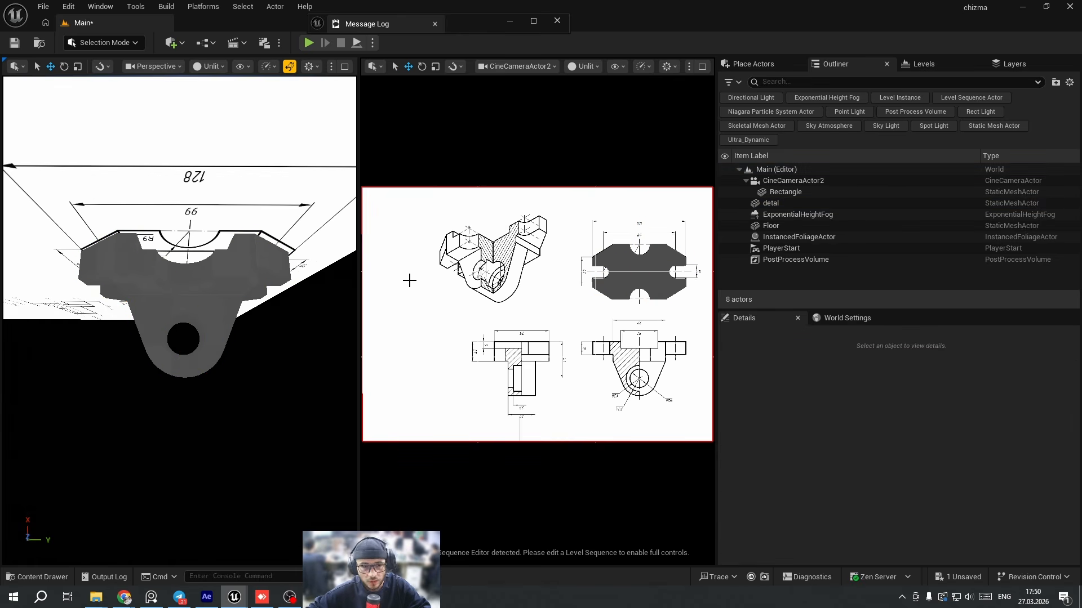
Set CineCameraActor2's Current Focal Length to 100.
key("s")
mouse_move(207, 332)
right_mouse_down()
mouse_move(197, 316)
mouse_move(203, 335)
right_mouse_up()
left_click(127, 307)
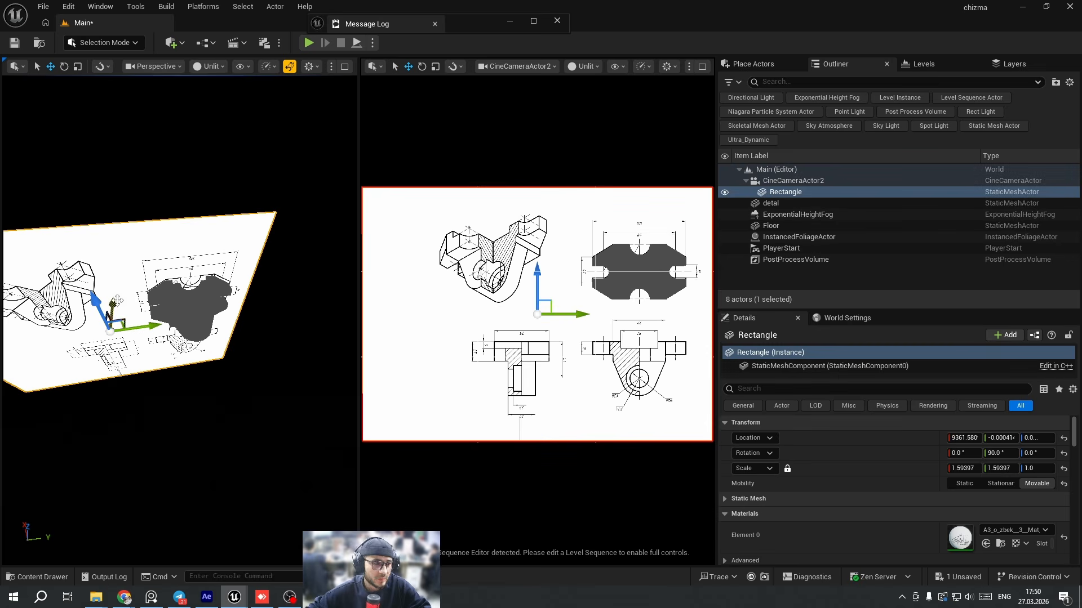
left_click(785, 182)
scroll(874, 512, "down", 5)
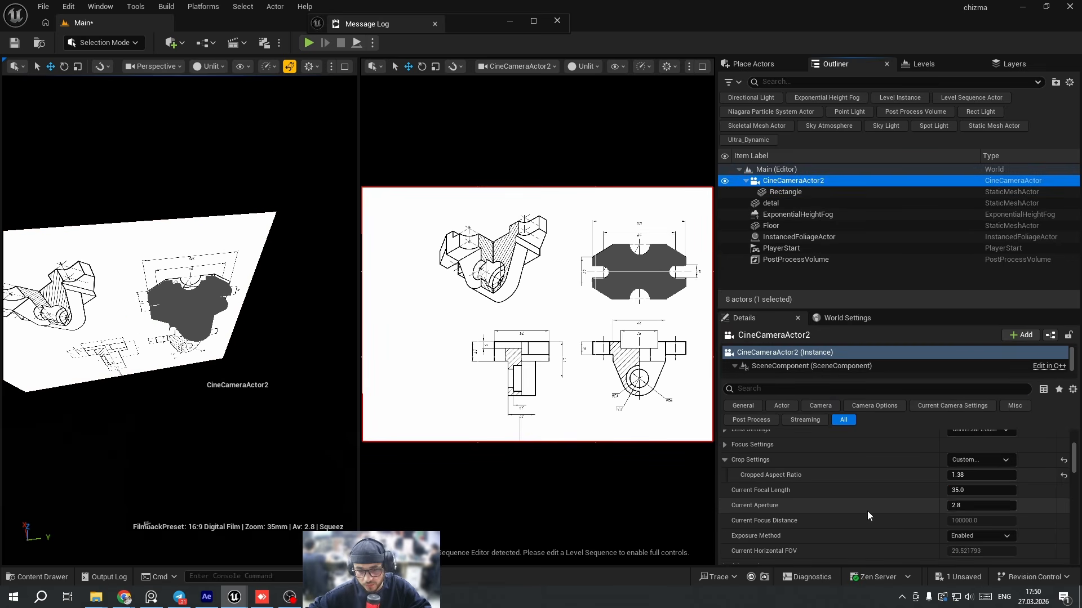
left_click(991, 495)
type("10")
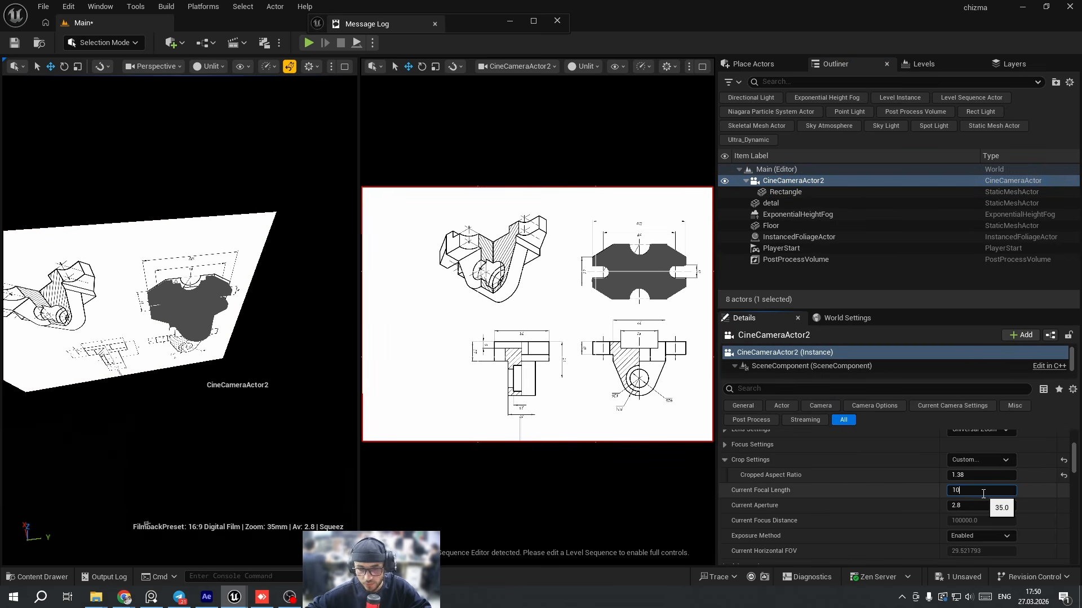
type("0")
key("Return")
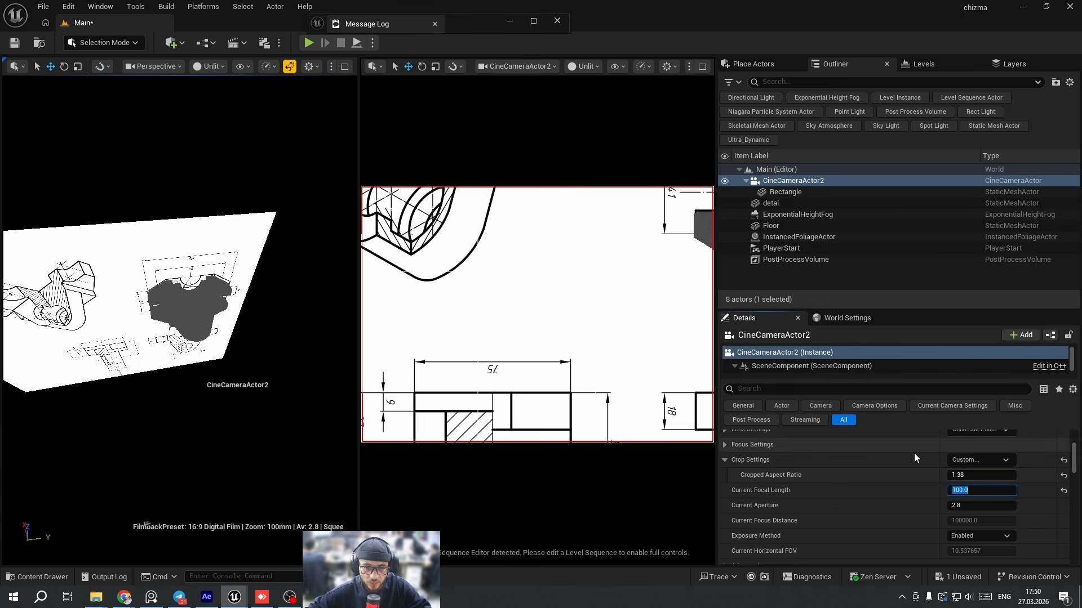
Move the Rectangle sheet and detal together away from the camera, detal to about X 26462, until the drawing fills the frame.
left_click(224, 275)
key("s")
right_click_drag(224, 275, 244, 281)
left_click_drag(198, 326, 45, 176)
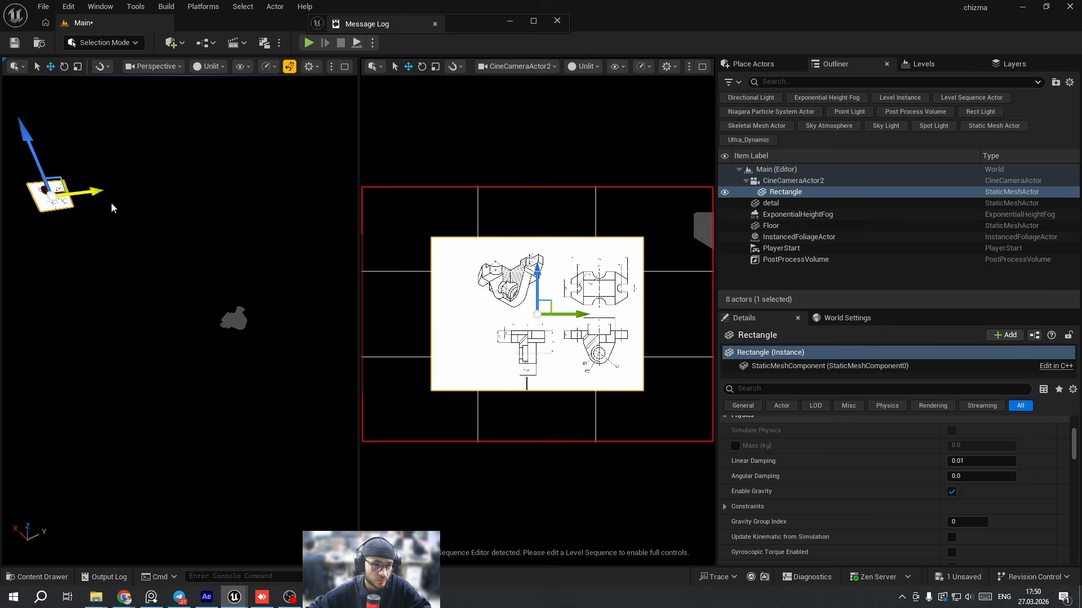
key("ctrl+z")
left_click(246, 330, "shift")
mouse_move(218, 309)
left_mouse_down()
mouse_move(68, 193)
mouse_move(99, 217)
left_mouse_up()
left_click(213, 296)
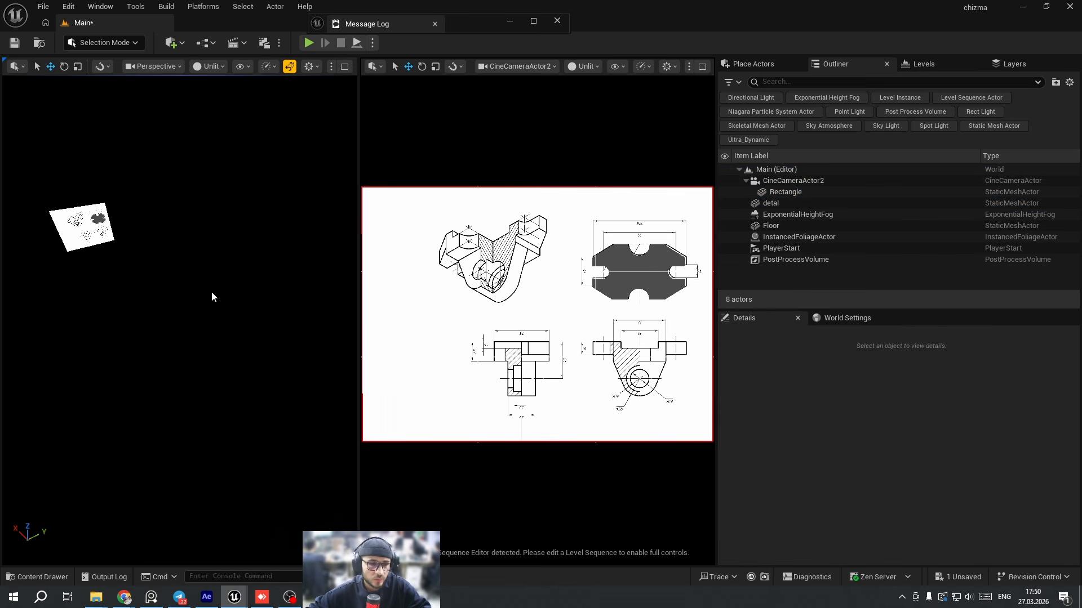
Realign detal with the drawing's plan view by moving it to about Y -31.8 and Z 1311.
left_click(107, 219)
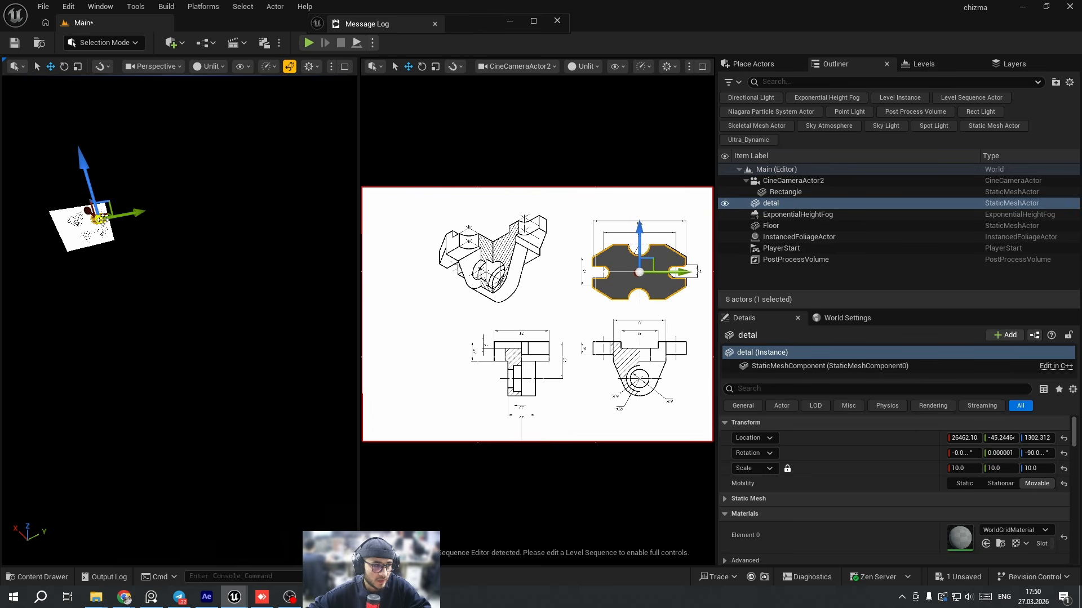
key("f")
left_click_drag(174, 337, 177, 337)
key("Escape")
mouse_move(176, 341)
right_mouse_down()
mouse_move(169, 334)
mouse_move(169, 367)
right_mouse_up()
key("s")
left_click(147, 288)
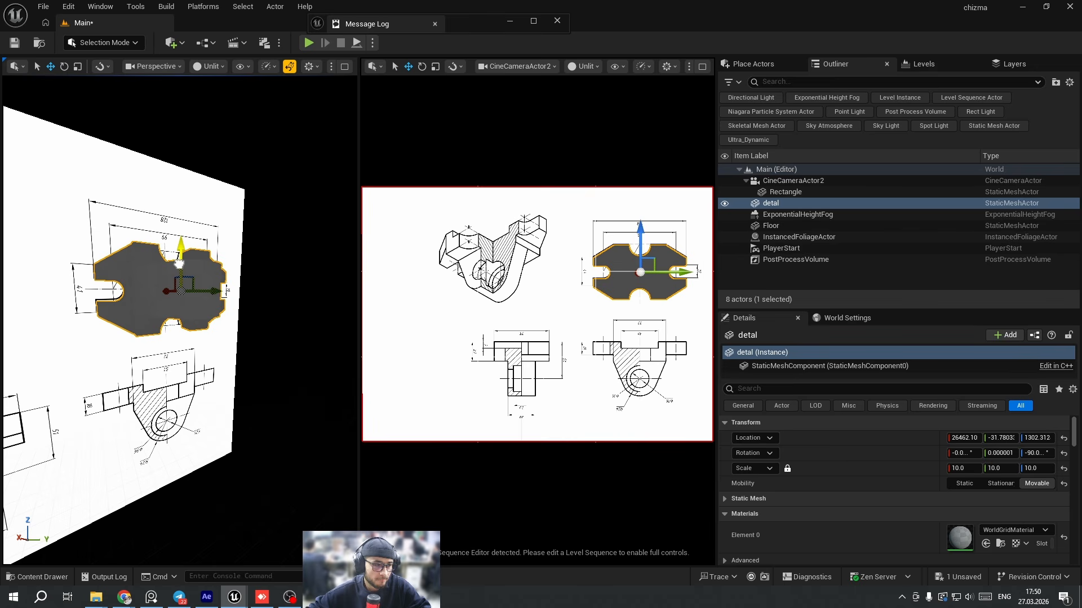
key("Escape")
Save the Main level.
right_click_drag(179, 263, 115, 259)
key("d")
key("ctrl+s")
mouse_move(191, 280)
right_mouse_down()
mouse_move(188, 298)
mouse_move(206, 264)
mouse_move(227, 257)
right_mouse_up()
key("w")
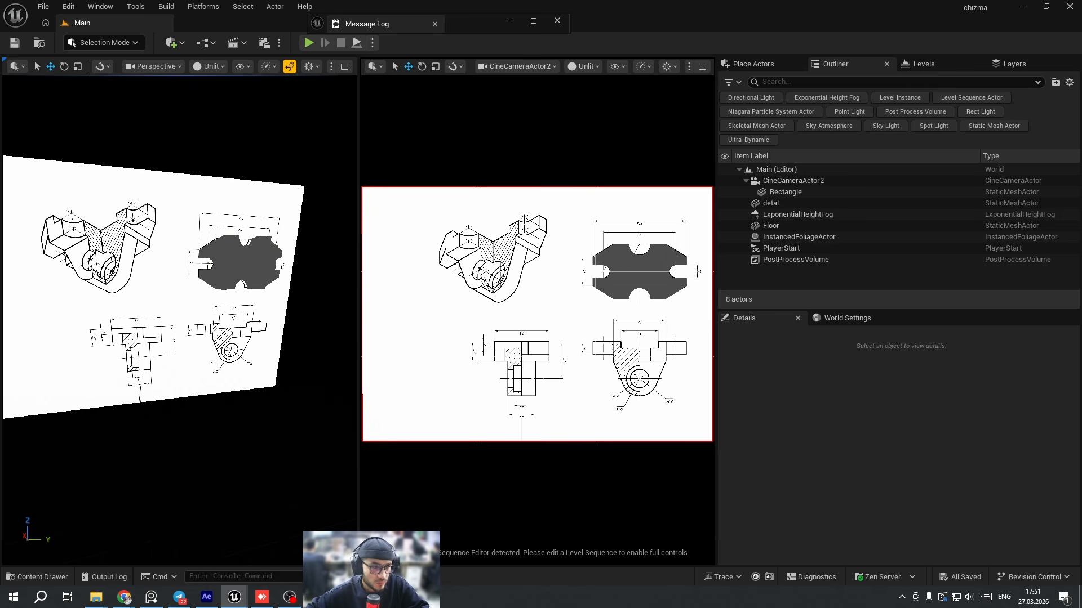
Create a folder named Sequencer in the project's Content folder.
left_click(227, 257)
key("ctrl+space")
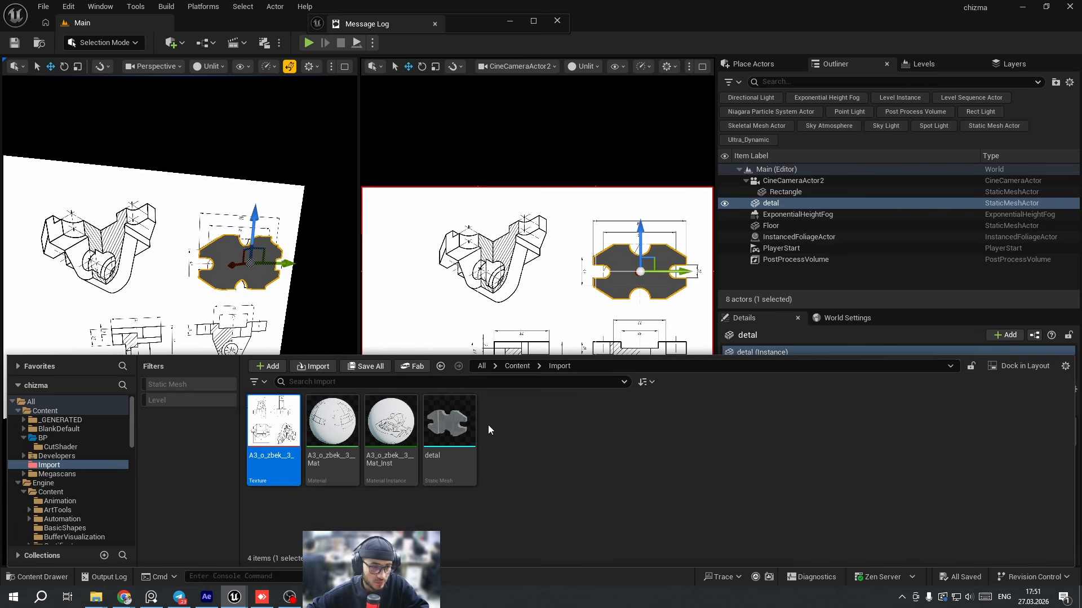
left_click(516, 365)
right_click(758, 445)
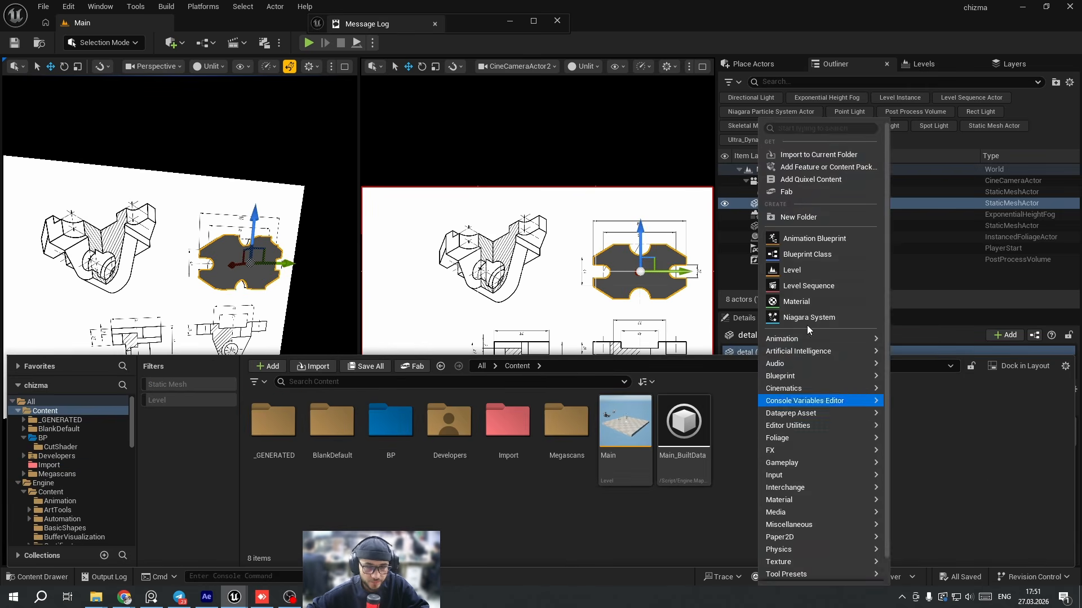
left_click(822, 218)
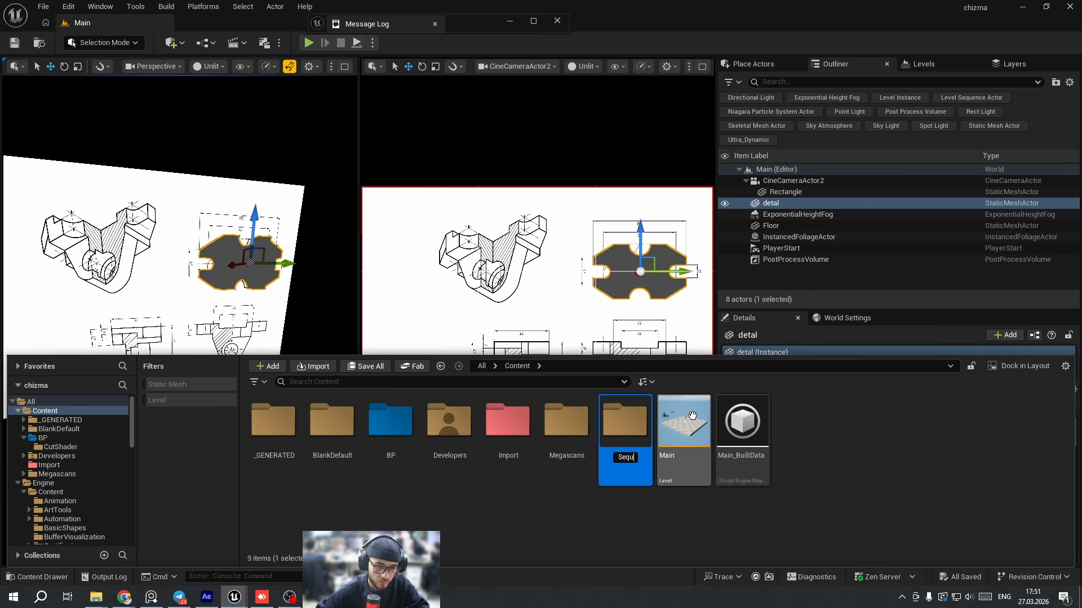
key("Return")
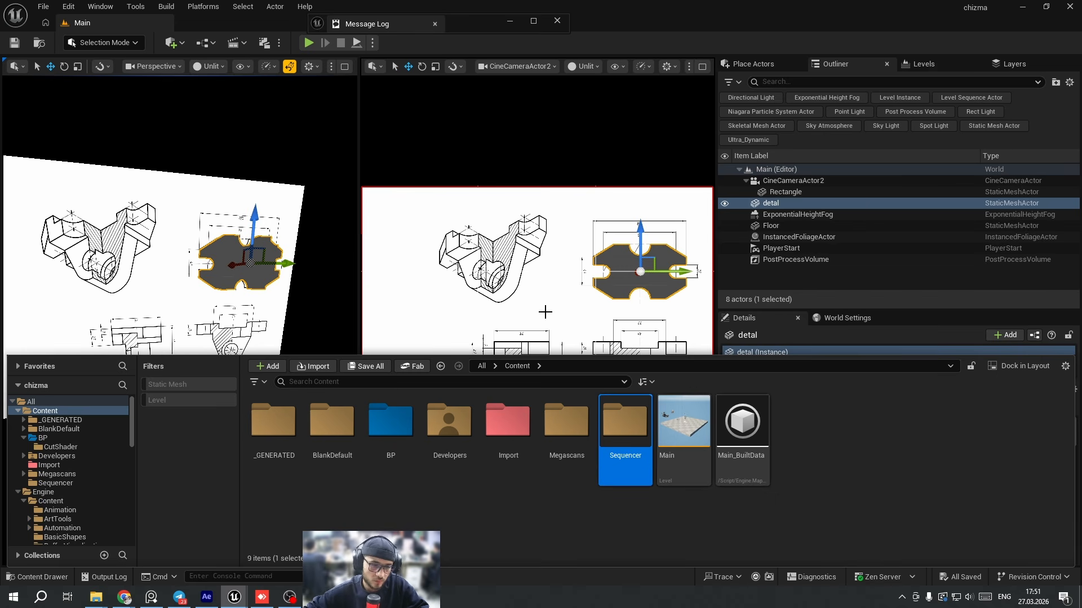
Give the Sequencer folder a new green color.
right_click(642, 433)
mouse_move(705, 248)
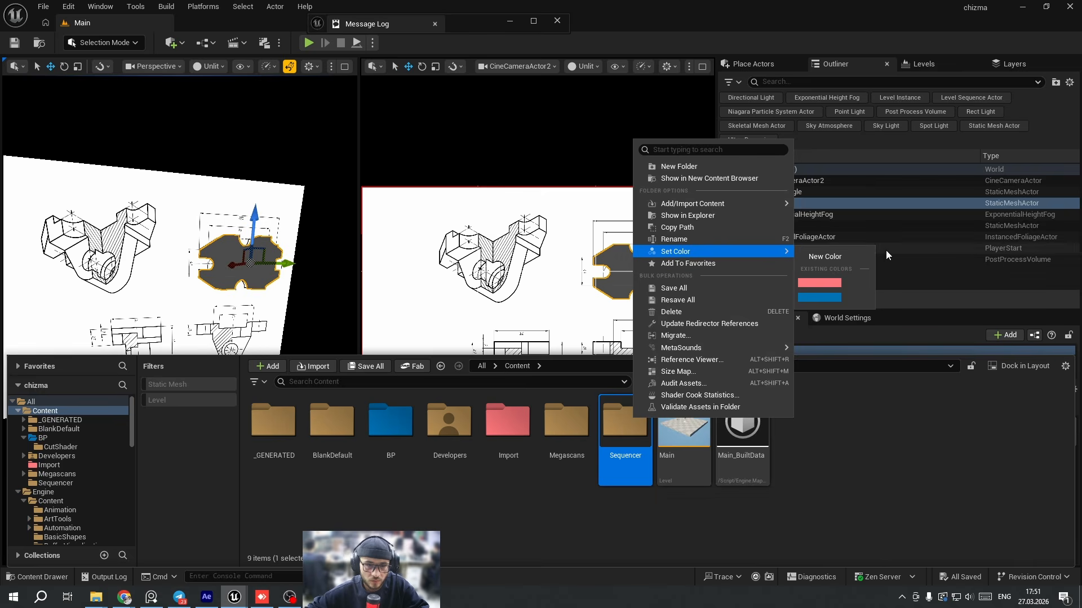
left_click(816, 251)
left_click(749, 508)
Create a Level Sequence named Shot_1 inside the Sequencer folder.
key("ctrl+space")
double_click(625, 428)
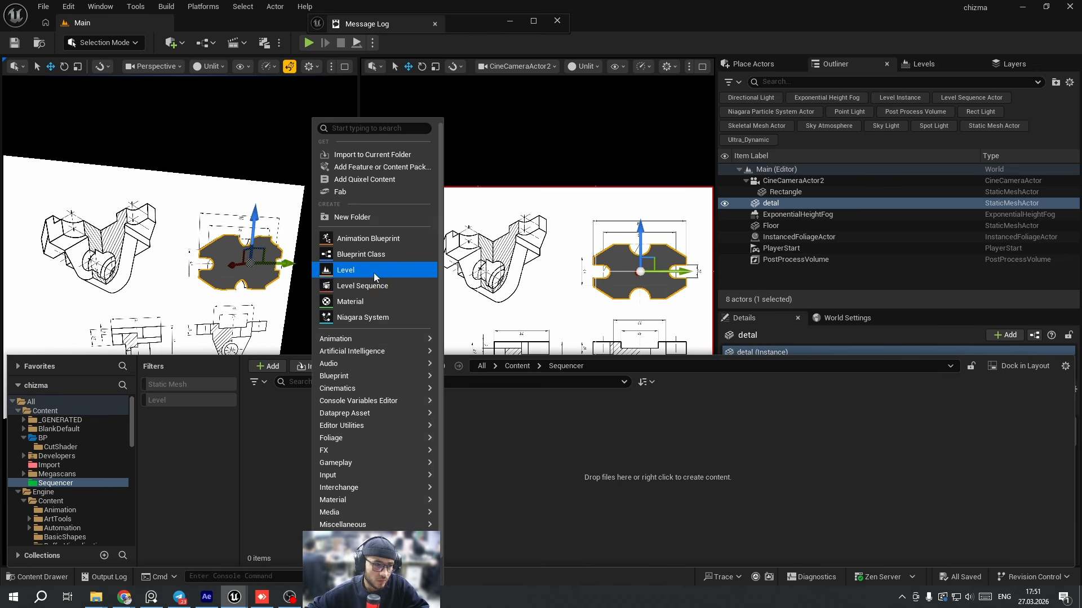
left_click(362, 286)
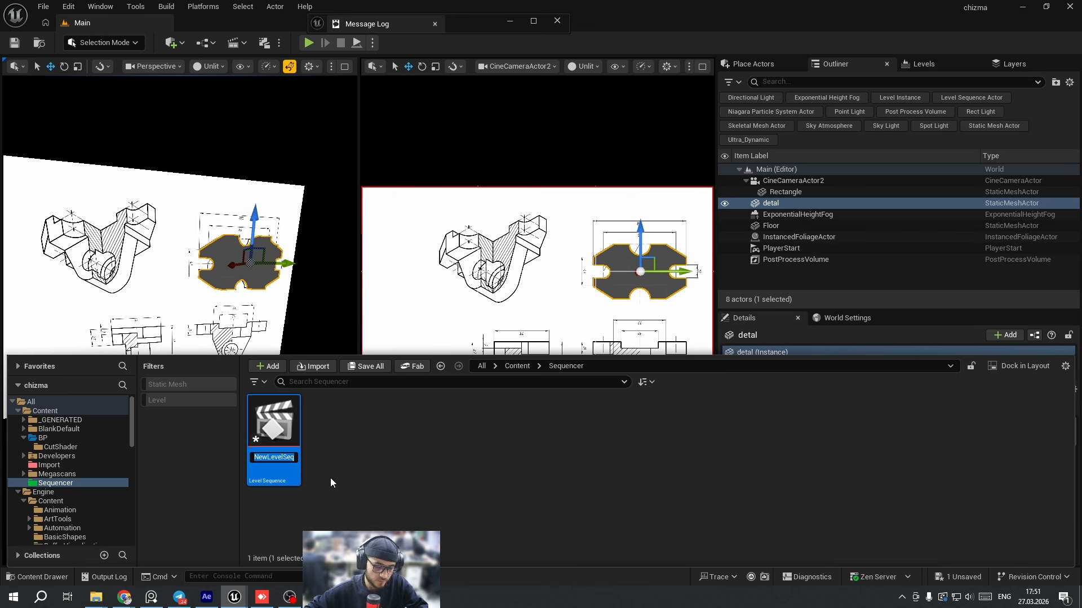
type("Shot_1")
key("Return")
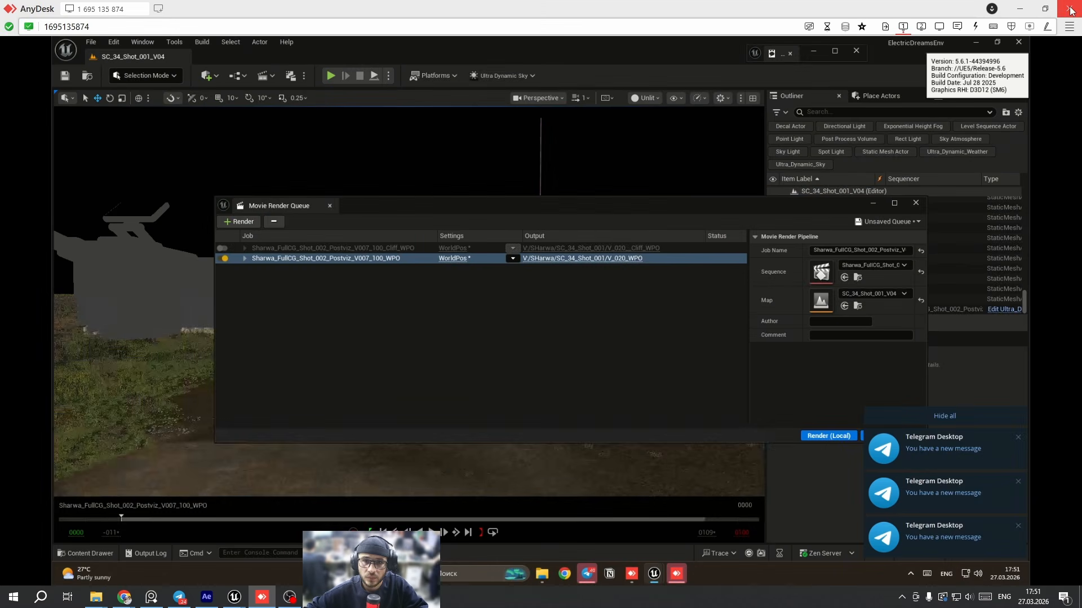
Close the AnyDesk window and add the detal actor as a track in the Shot_1 sequence.
left_click(1070, 11)
right_click_drag(256, 290, 235, 268)
right_click_drag(237, 229, 241, 227)
left_click(29, 442)
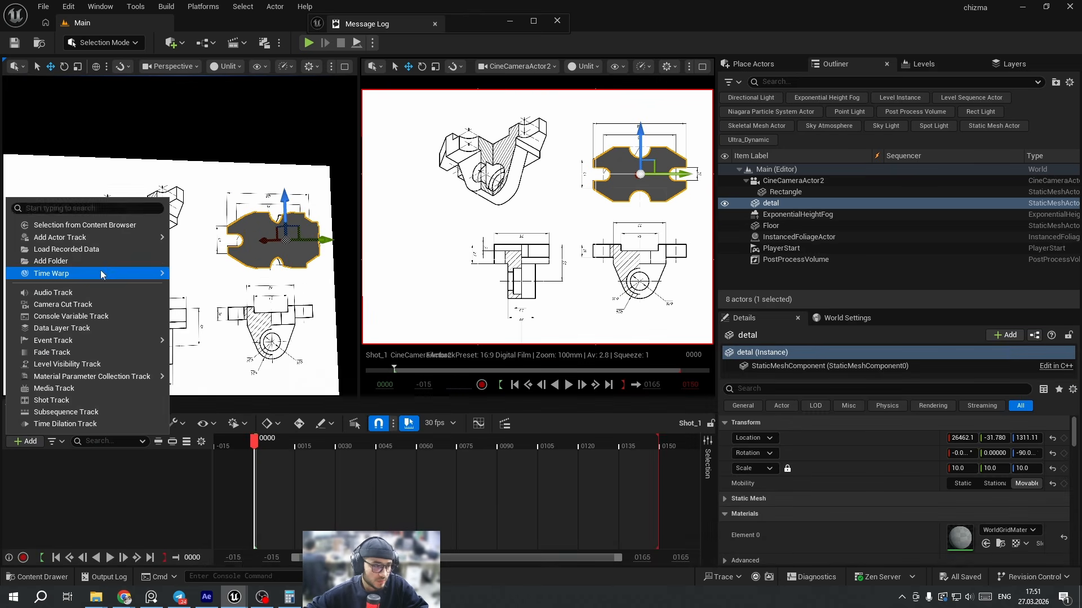
mouse_move(113, 238)
left_click(207, 244)
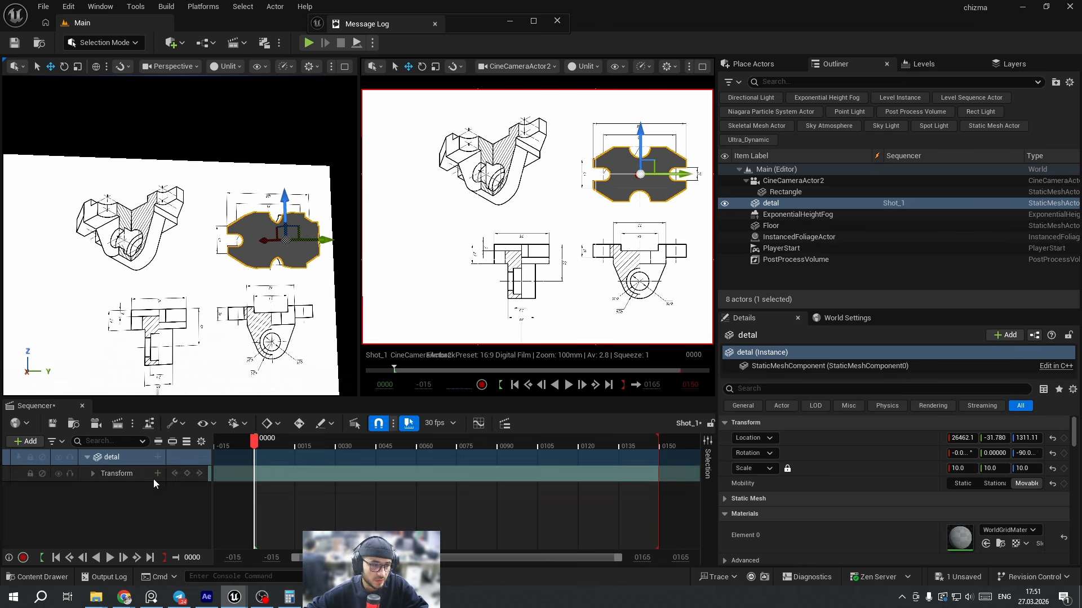
Add Transform keyframes for detal at frames 0 and 30 in the Shot_1 sequence.
left_click(188, 475)
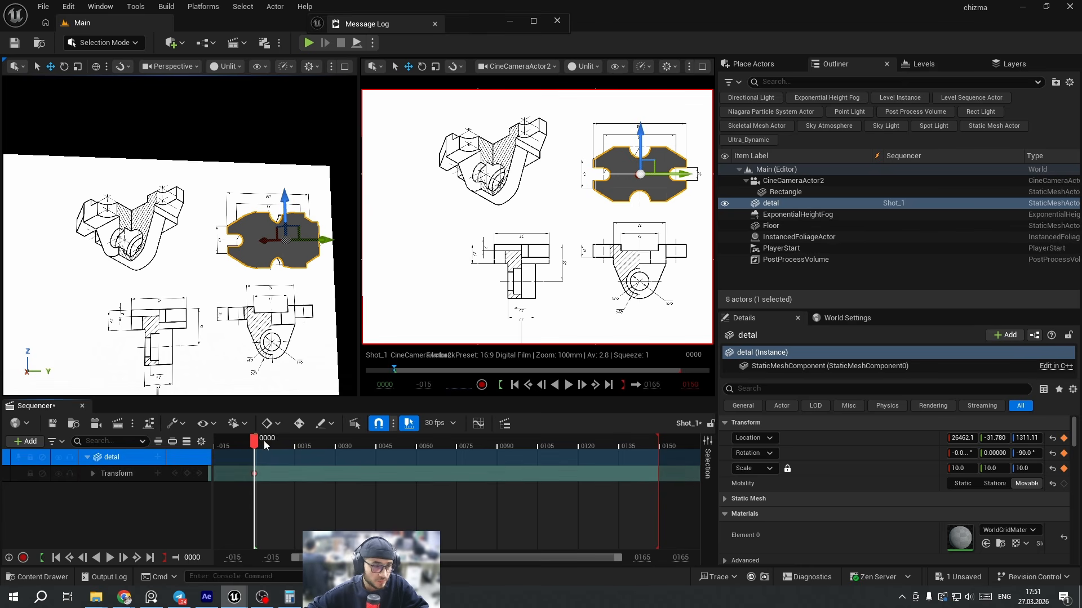
left_click_drag(267, 437, 337, 451)
left_click(187, 473)
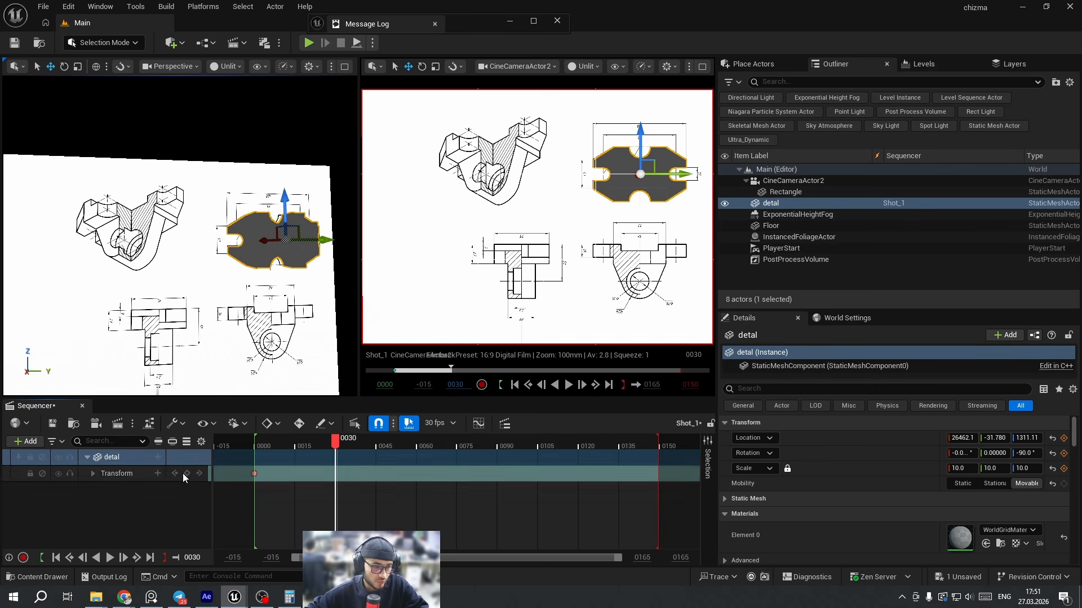
left_click(261, 460)
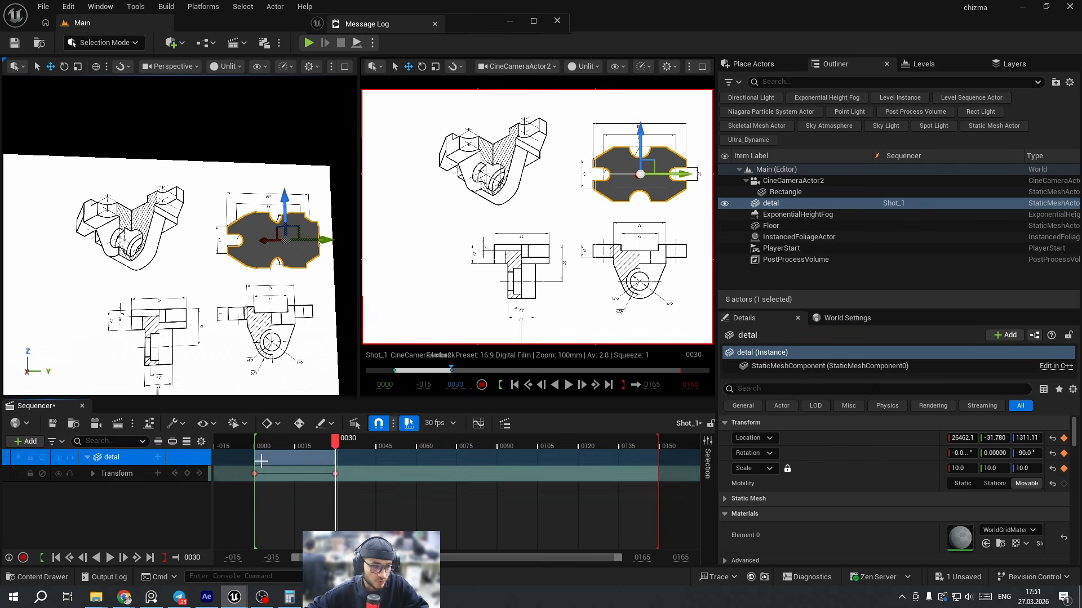
At frame 50, move and rotate detal onto the lower-right view of the drawing and add a Transform keyframe.
left_click(334, 446)
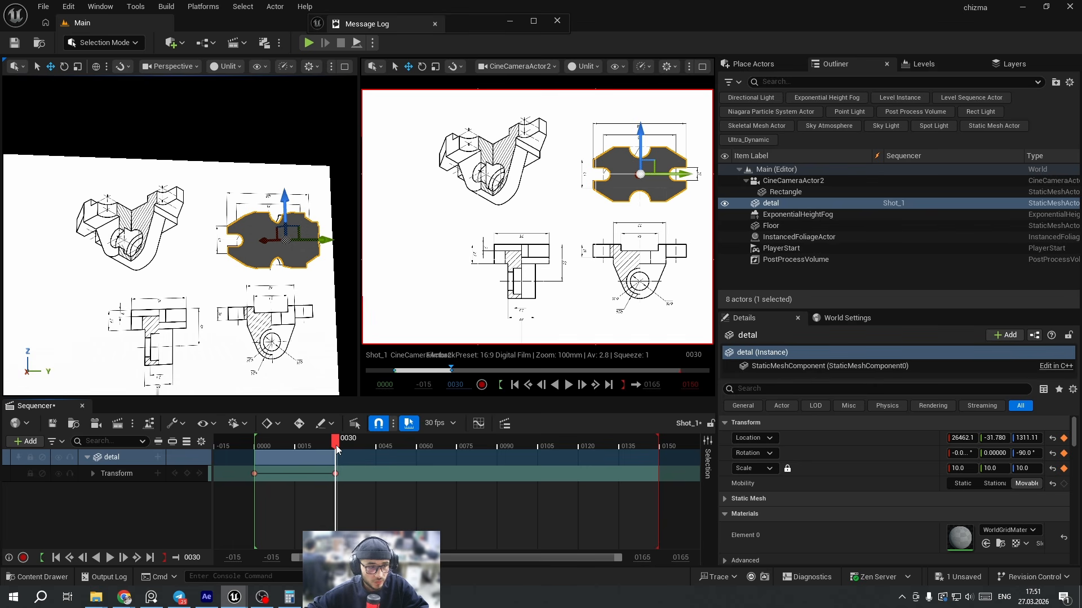
mouse_move(377, 447)
left_mouse_down()
mouse_move(408, 450)
mouse_move(393, 448)
left_mouse_up()
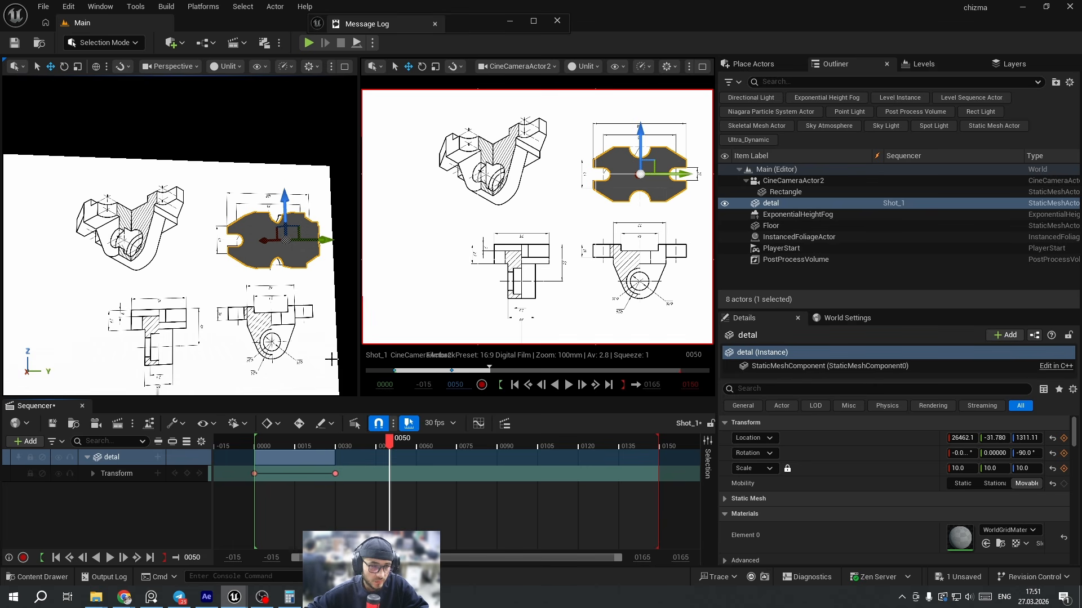
left_click_drag(286, 204, 249, 297)
key("e")
key("a")
right_click_drag(249, 297, 295, 304)
left_click_drag(277, 306, 220, 353)
key("w")
left_click_drag(234, 227, 235, 245)
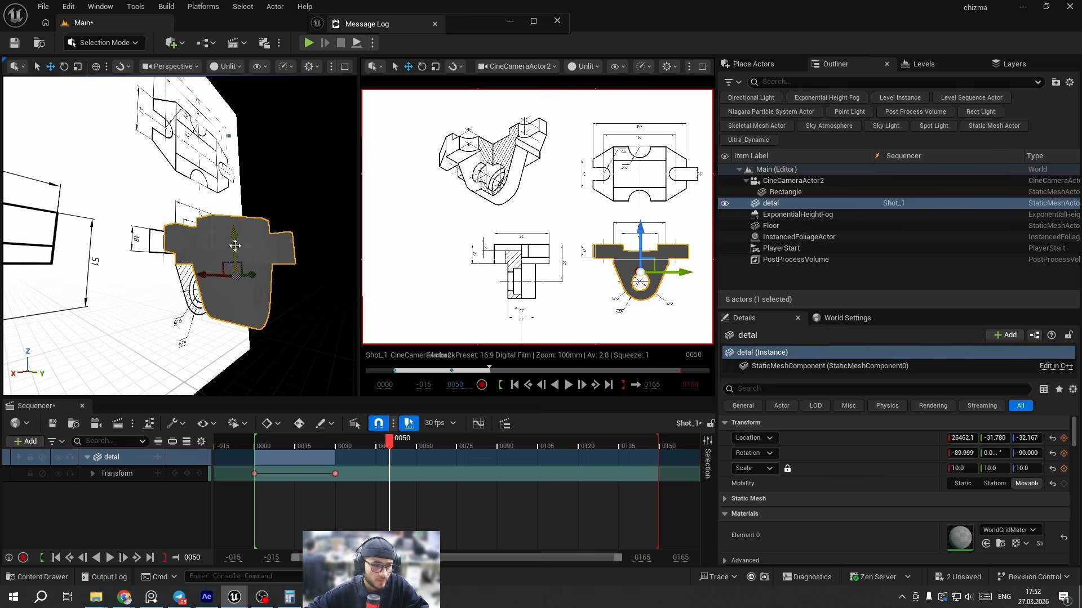
left_click(187, 473)
Play Shot_1 from frame 0 to check detal's move between the upper and lower views.
left_click_drag(394, 442, 261, 444)
key("space")
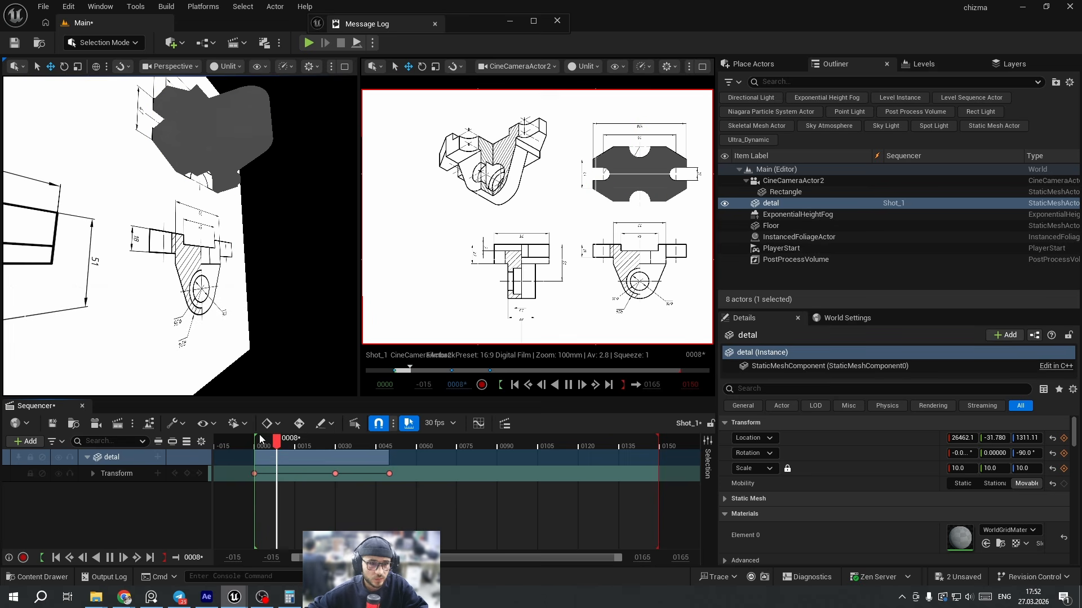
key("space")
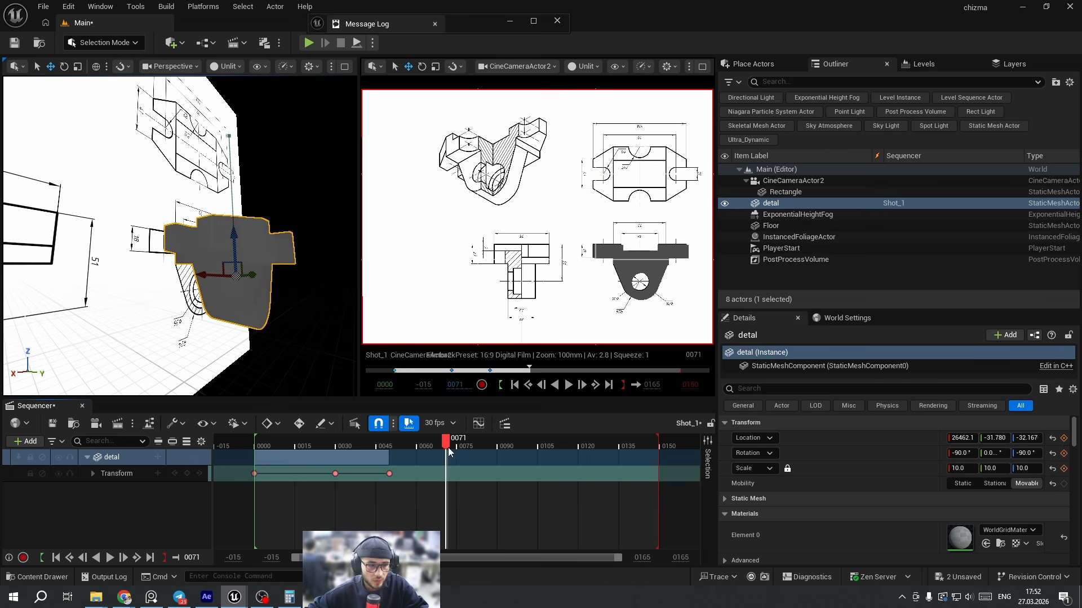
Copy detal's frame 50 Transform keyframe forward, and key detal at frame 90 moved and rotated onto the lower side view.
left_click_drag(390, 473, 498, 447)
right_click_drag(274, 304, 200, 304)
left_click_drag(303, 249, 179, 248)
key("e")
left_click_drag(194, 213, 271, 256)
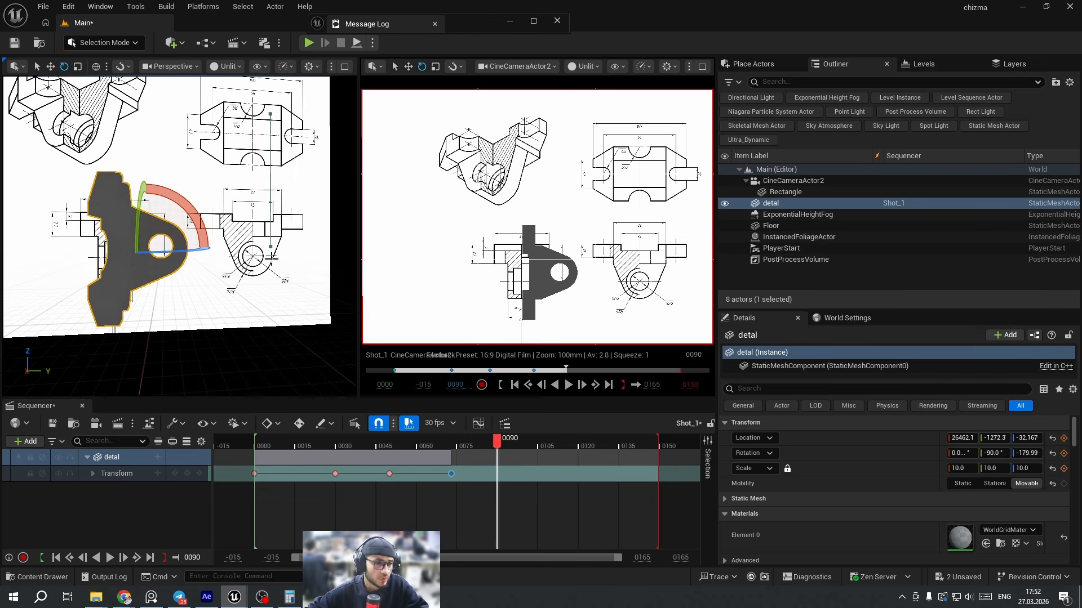
right_click_drag(249, 283, 302, 293)
left_click_drag(239, 316, 183, 316)
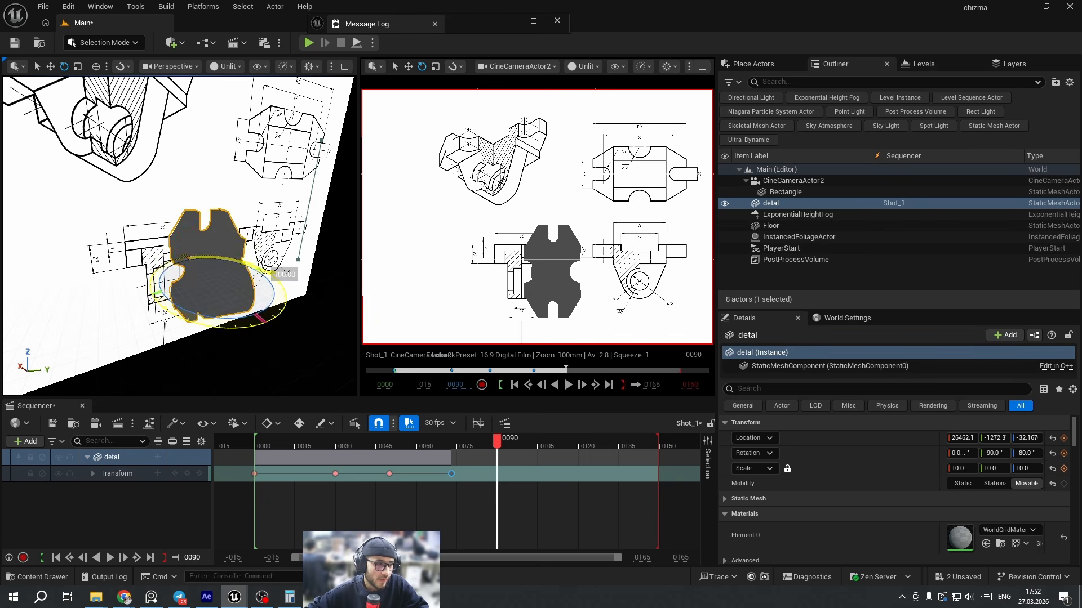
left_click_drag(253, 269, 211, 273)
key("w")
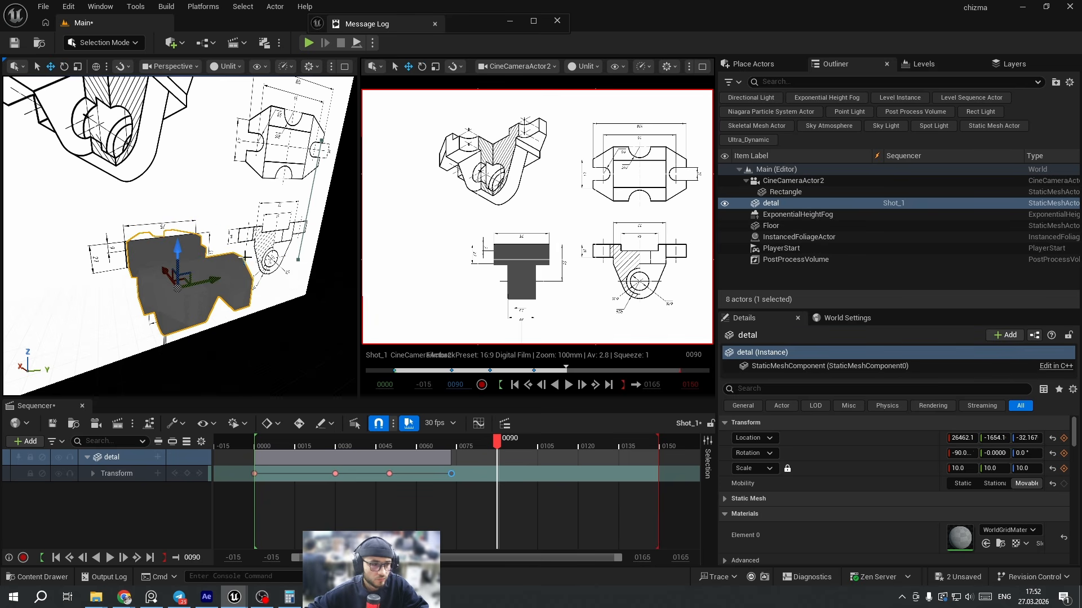
left_click(188, 474)
Play the sequence to check detal's motion through frame 90.
left_click_drag(494, 445, 317, 439)
key("space")
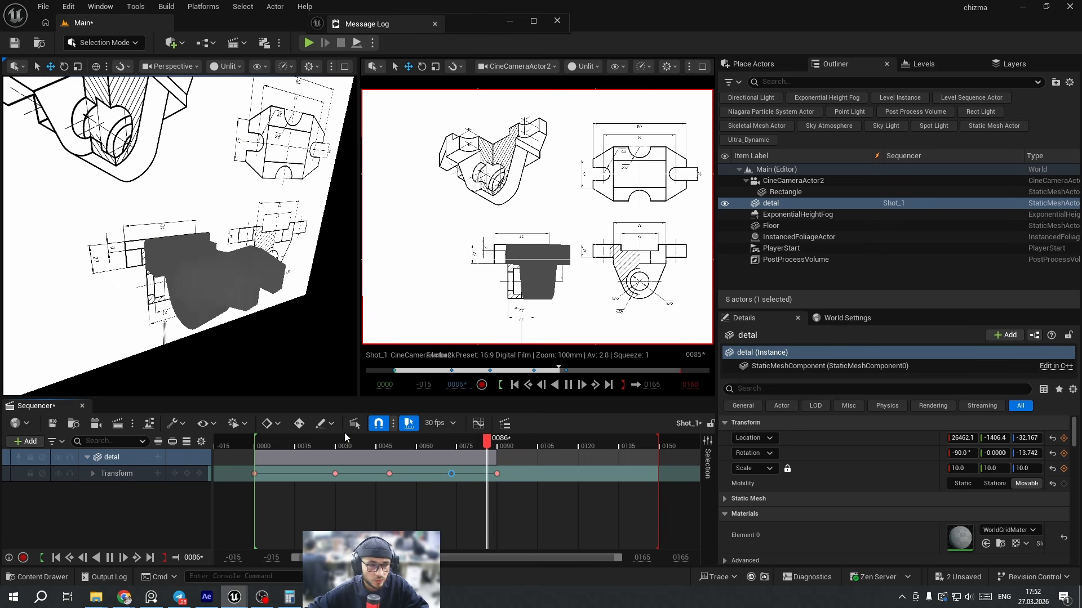
key("space")
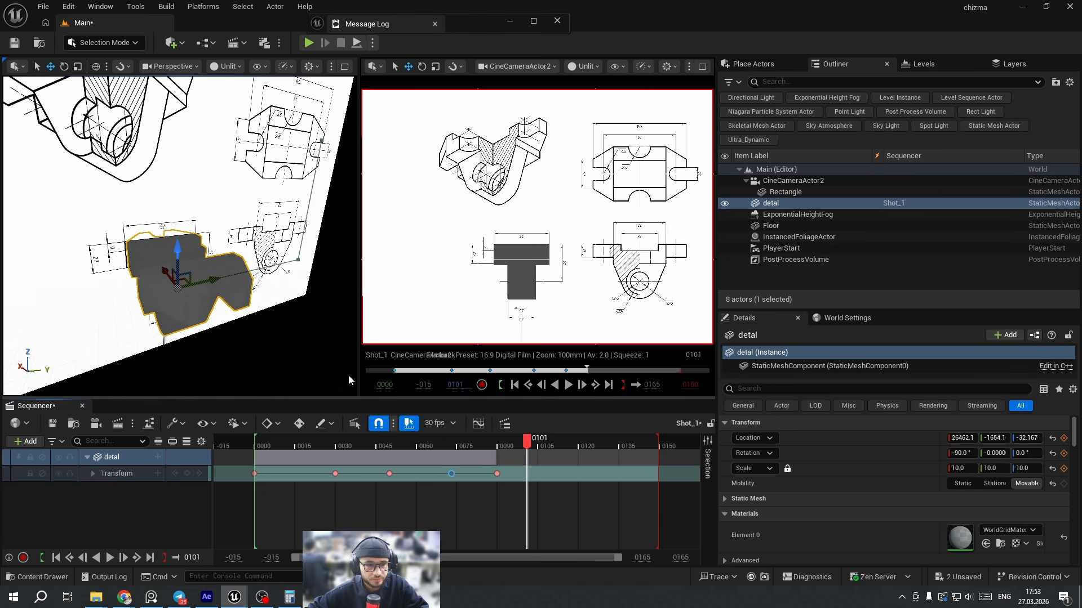
Set the playback end of Shot_1 at frame 90 and save the work.
mouse_move(519, 444)
left_mouse_down()
mouse_move(419, 449)
mouse_move(501, 445)
left_mouse_up()
left_click(167, 561)
right_click_drag(471, 502, 576, 496)
left_click_drag(394, 444, 383, 444)
key("space")
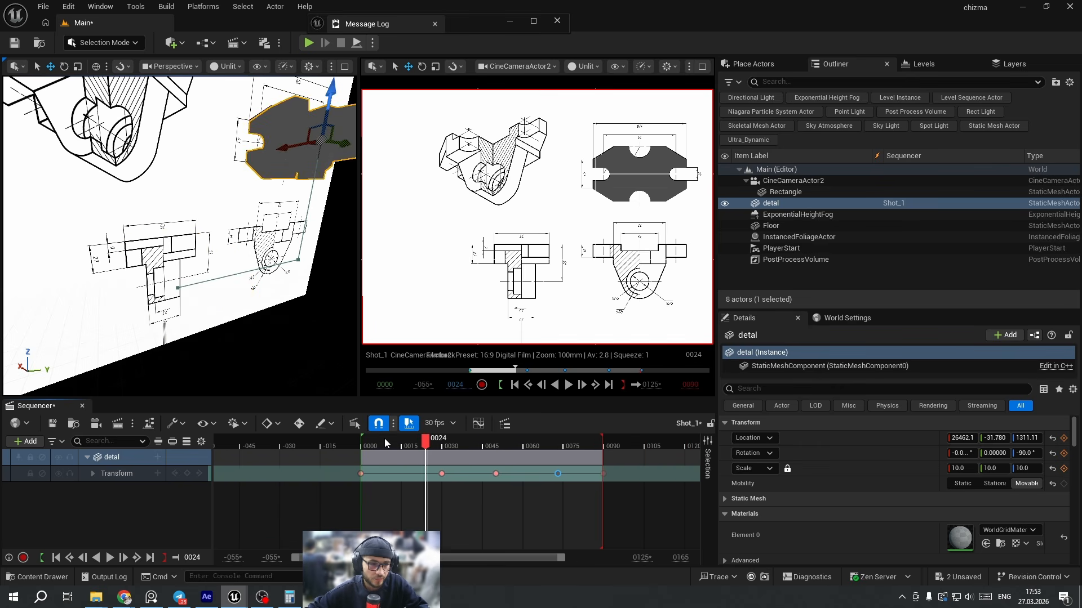
key("ctrl+s")
Assign the M_Opacity_Inst material from the BP/CutShader folder to detal's Element 0 slot.
mouse_move(274, 300)
right_mouse_down()
mouse_move(321, 282)
mouse_move(278, 316)
right_mouse_up()
key("ctrl+space")
left_click(517, 367)
double_click(397, 448)
double_click(274, 423)
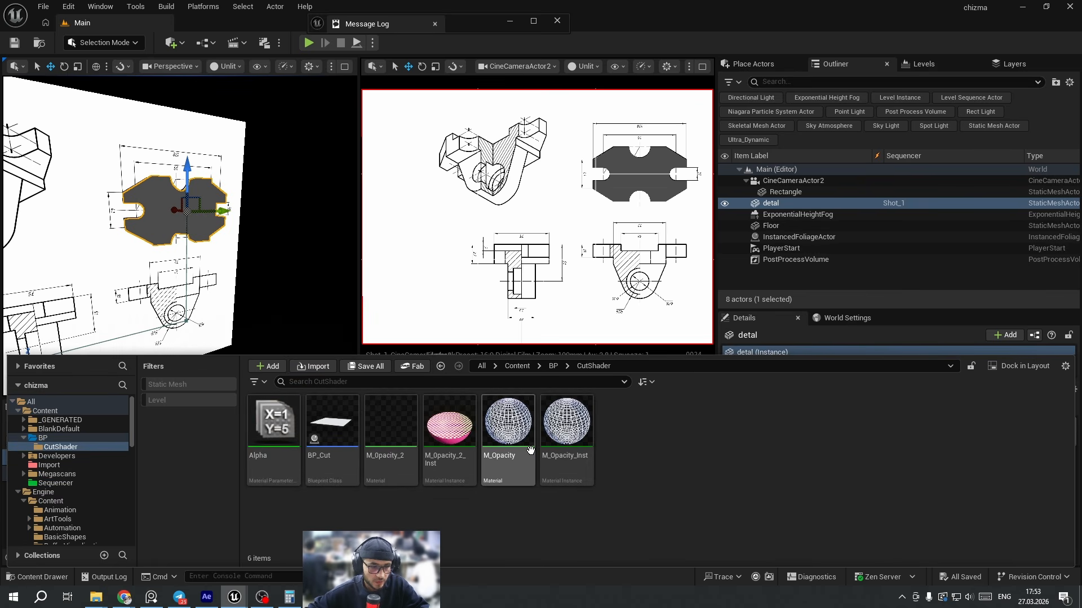
left_click(550, 447)
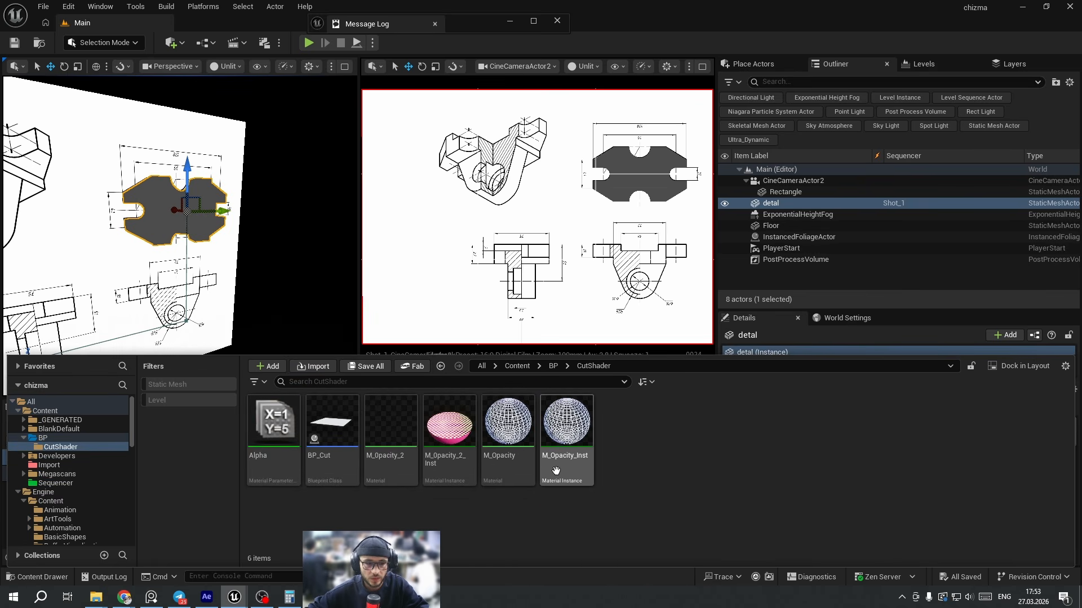
left_click(160, 213)
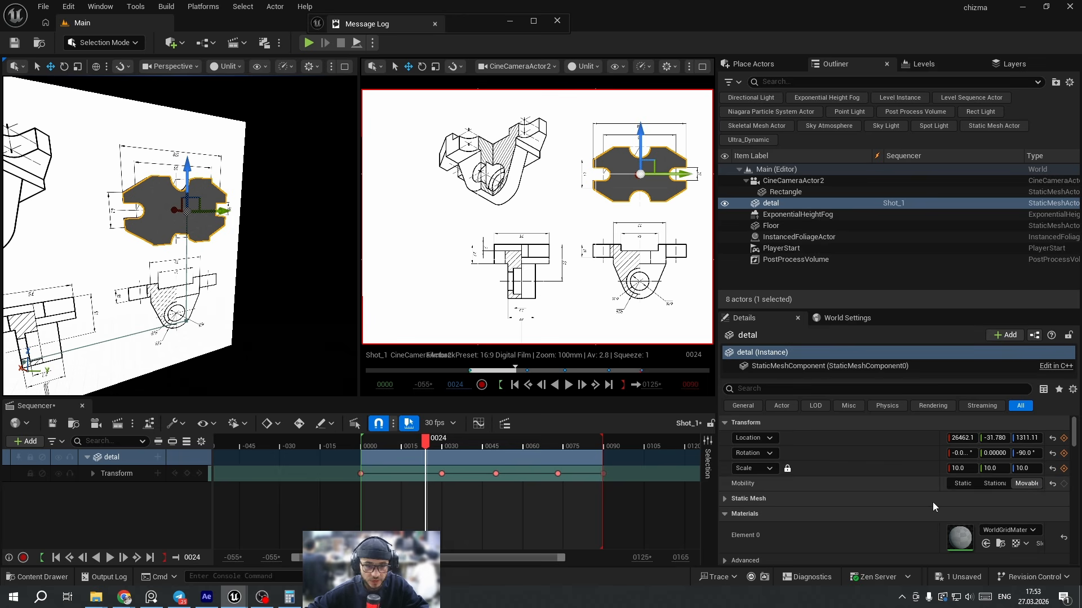
left_click(986, 543)
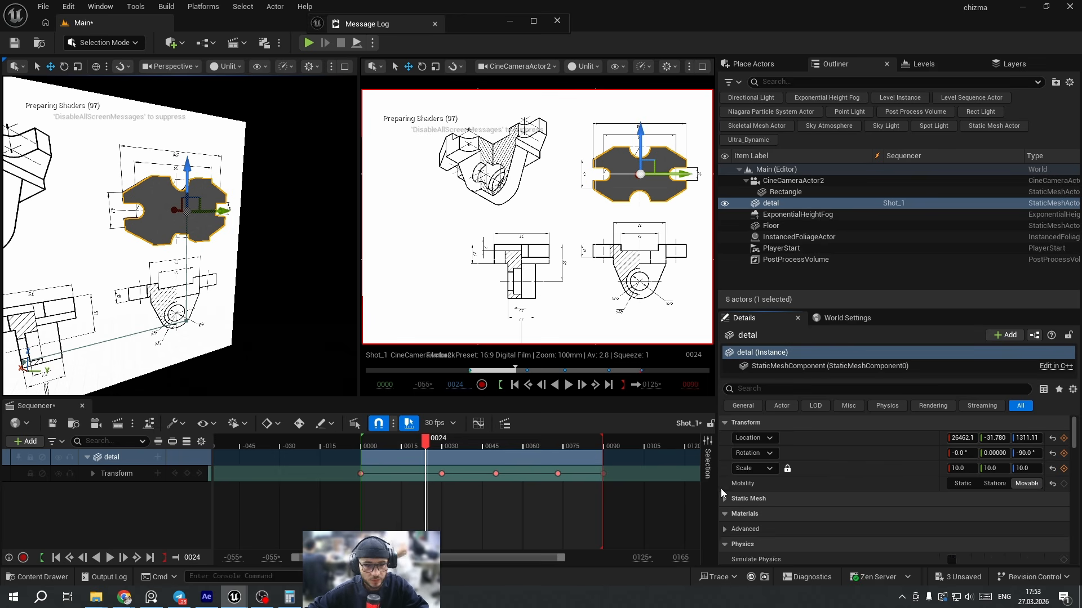
Place the BP_Cut blueprint in the level and attach it to the detal actor.
right_click_drag(290, 331, 297, 356)
key("ctrl+space")
left_click_drag(338, 464, 284, 128)
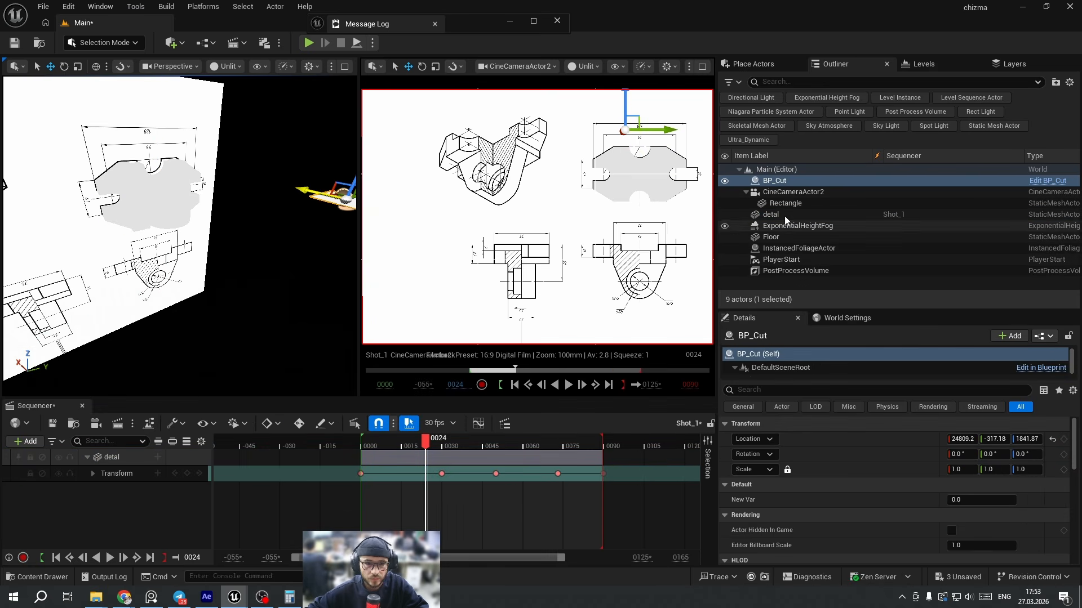
mouse_move(771, 198)
left_mouse_down()
mouse_move(770, 187)
mouse_move(823, 194)
mouse_move(771, 213)
left_mouse_up()
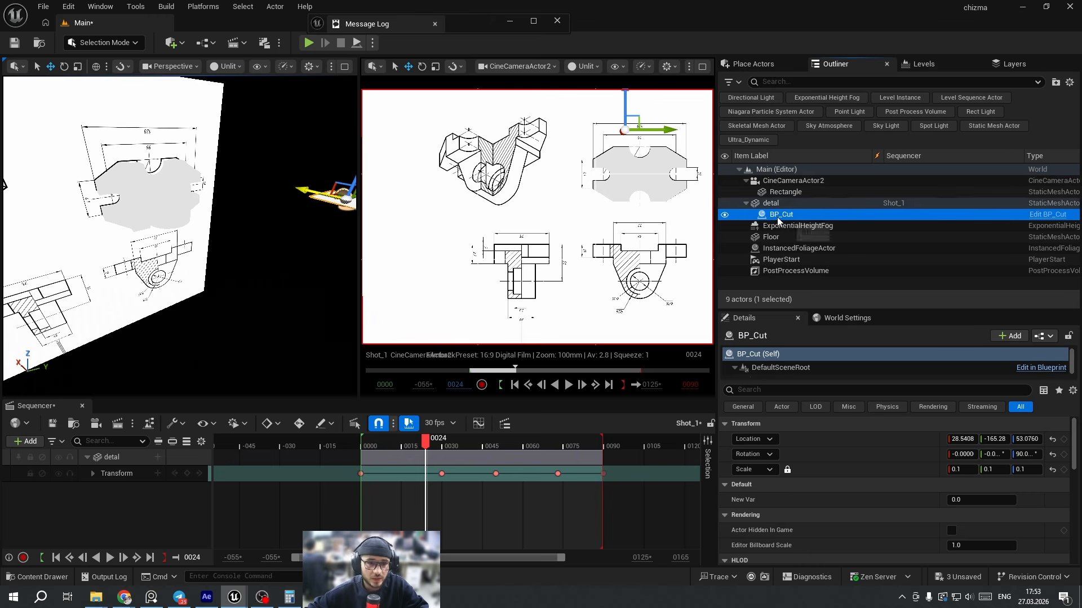
Reset BP_Cut's location, rotation and scale, and raise it above detal to about Z 59.6.
left_click(1052, 454)
left_click(1052, 439)
key("f")
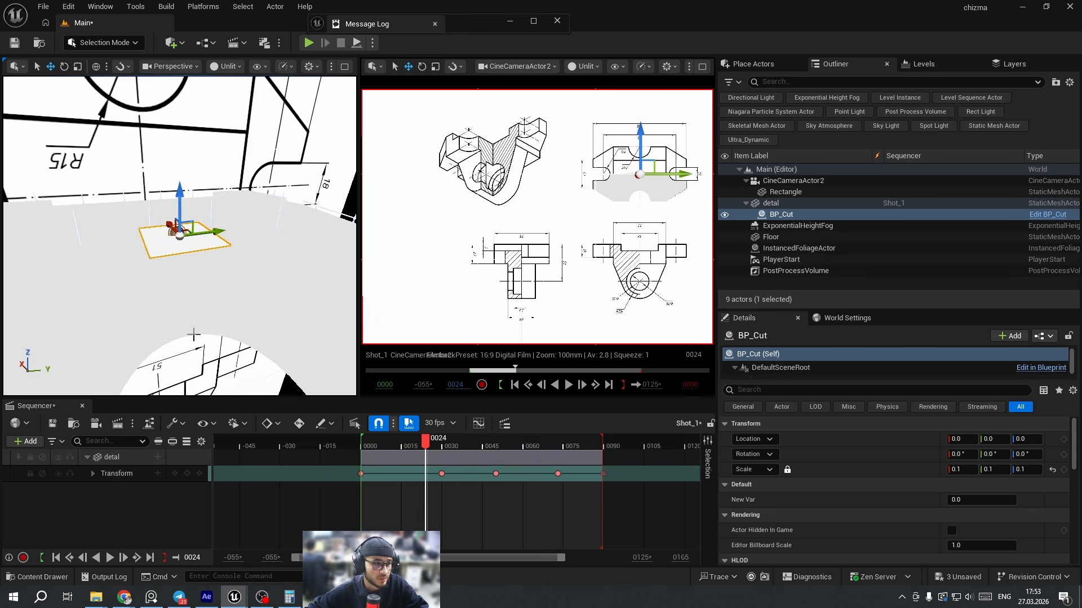
scroll(193, 336, "down", 6)
left_click(1053, 469)
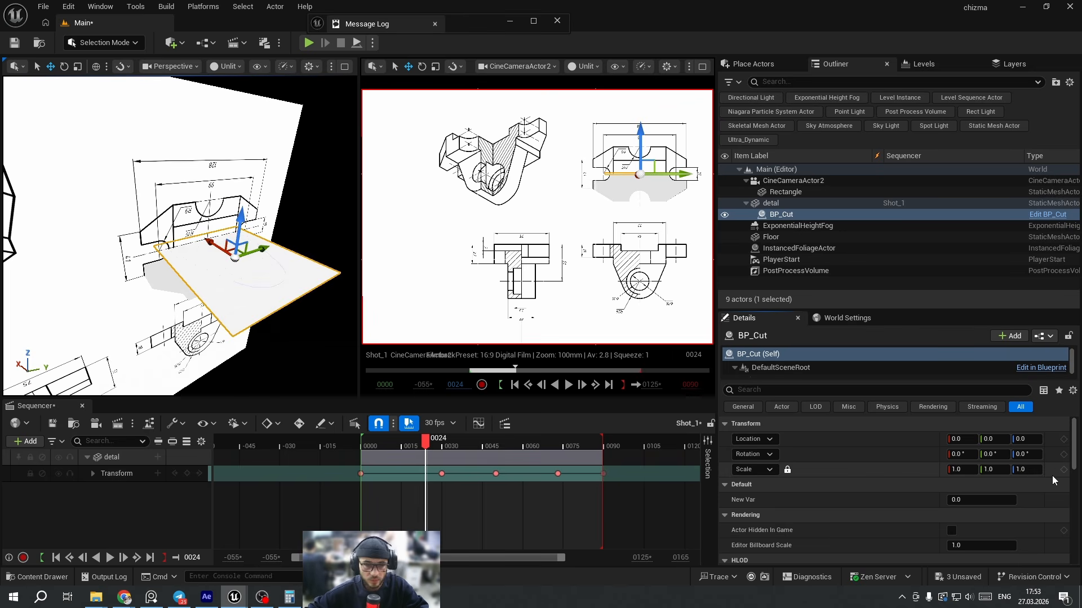
left_click_drag(236, 237, 246, 181)
mouse_move(316, 254)
right_mouse_down()
mouse_move(270, 236)
mouse_move(313, 255)
mouse_move(324, 245)
right_mouse_up()
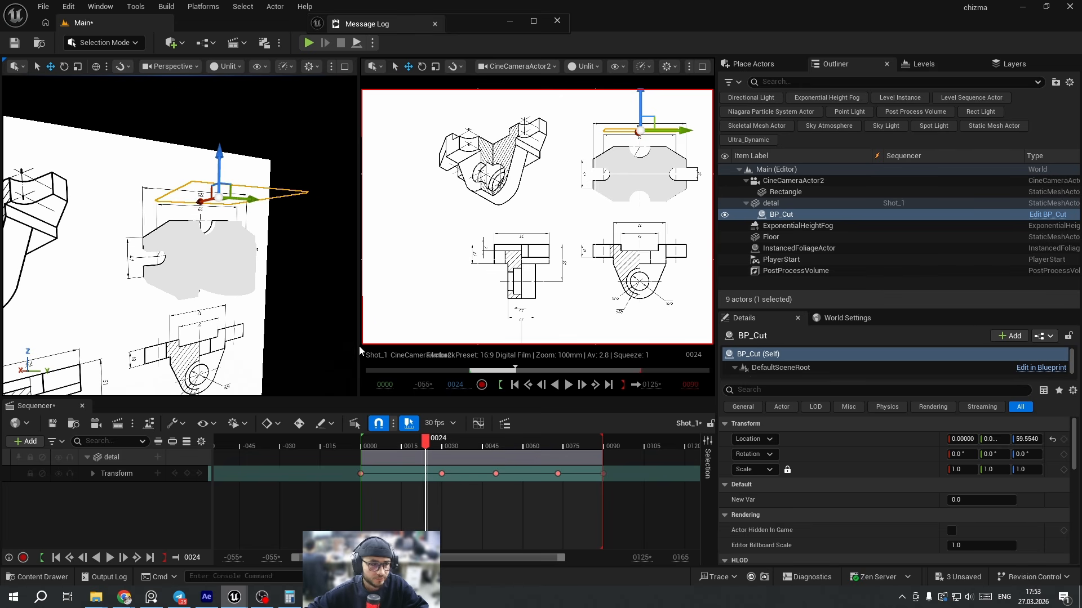
Set the Color parameter of detal's M_Opacity_Inst material to orange-red and minimize the material editor.
scroll(873, 512, "down", 2)
left_click(220, 299)
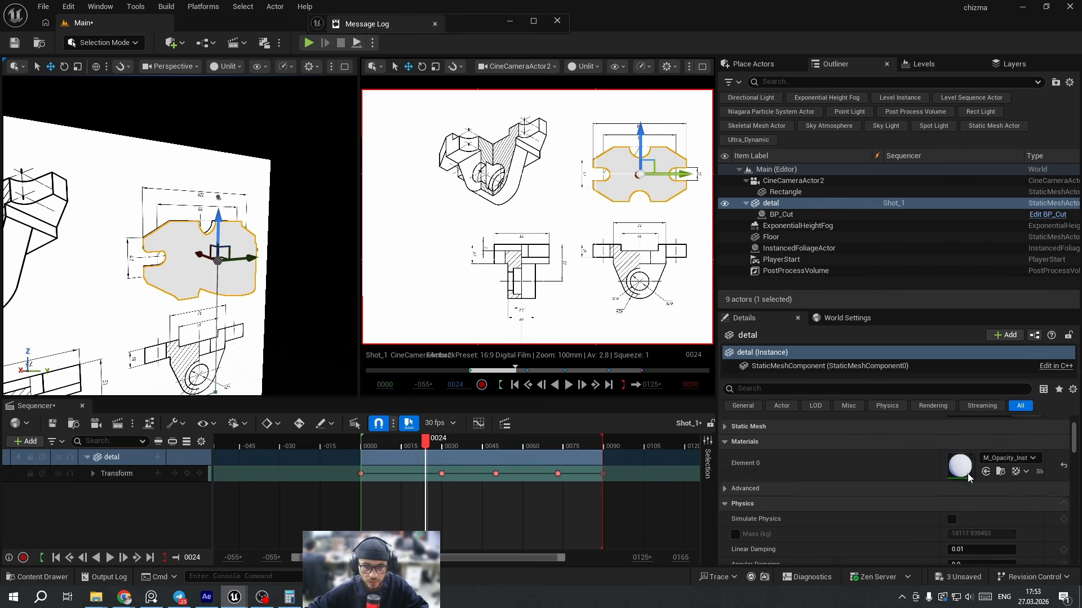
double_click(961, 467)
scroll(380, 362, "down", 3)
left_click(537, 342)
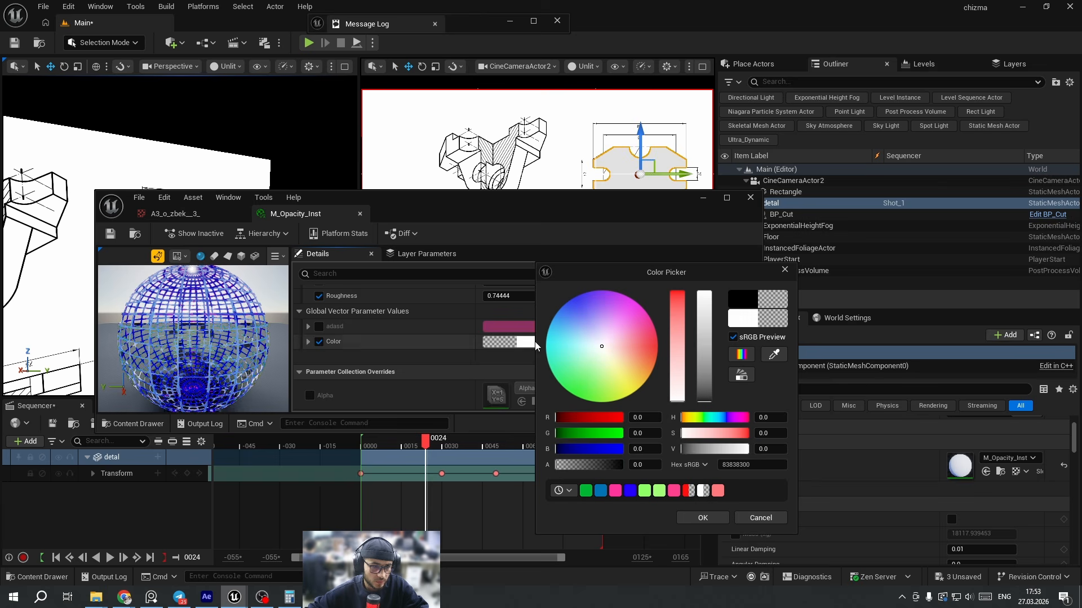
left_click(658, 349)
left_click(703, 518)
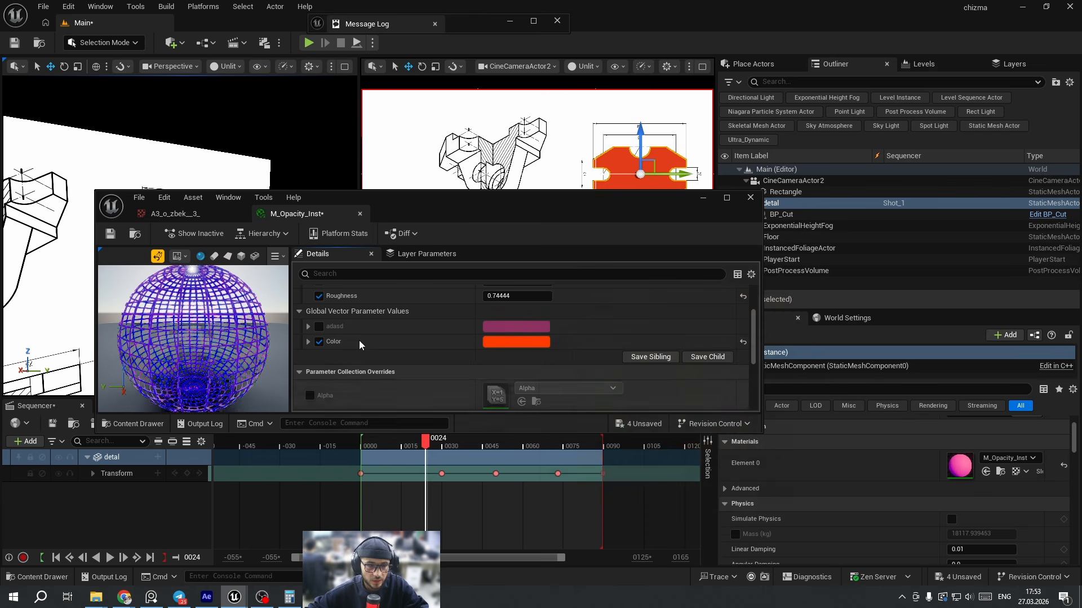
left_click(703, 197)
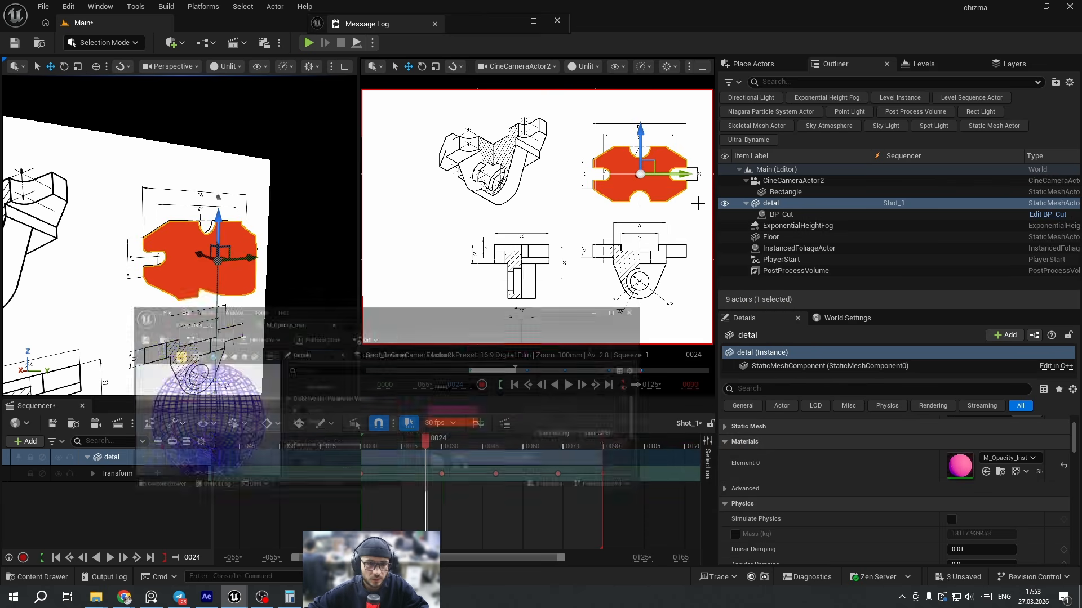
At frame 50, rotate and position the BP_Cut plane to slice detal vertically through its centre.
left_click_drag(443, 447, 496, 465)
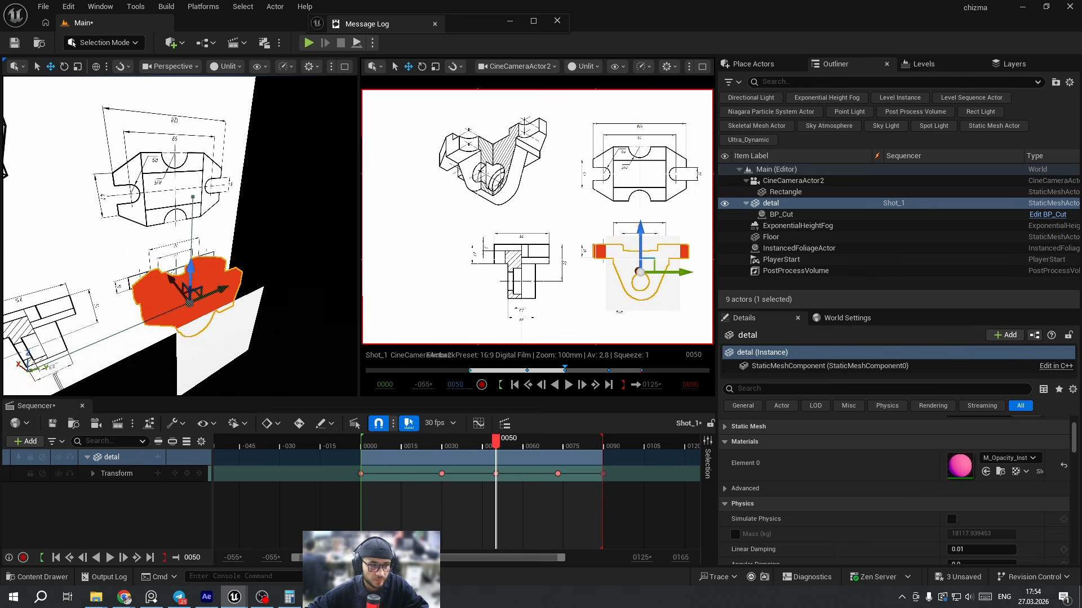
left_click(244, 341)
key("e")
left_click_drag(230, 388, 270, 388)
key("w")
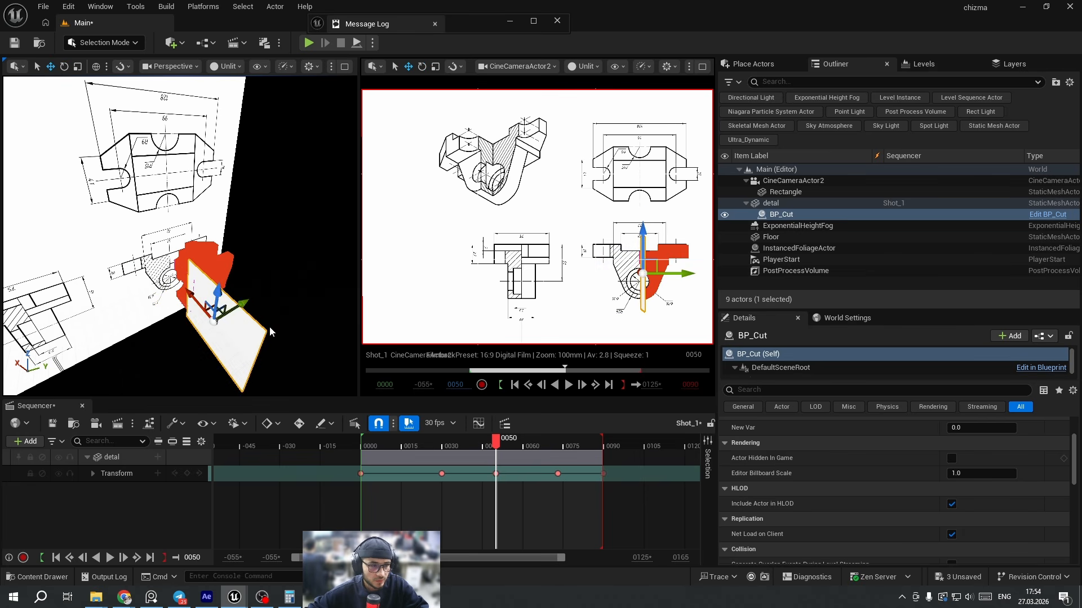
mouse_move(238, 305)
left_mouse_down()
mouse_move(177, 338)
mouse_move(237, 306)
left_mouse_up()
Add BP_Cut to Shot_1 with a Transform track and key its cutting position at frame 47.
mouse_move(495, 443)
left_mouse_down()
mouse_move(421, 445)
mouse_move(489, 457)
left_mouse_up()
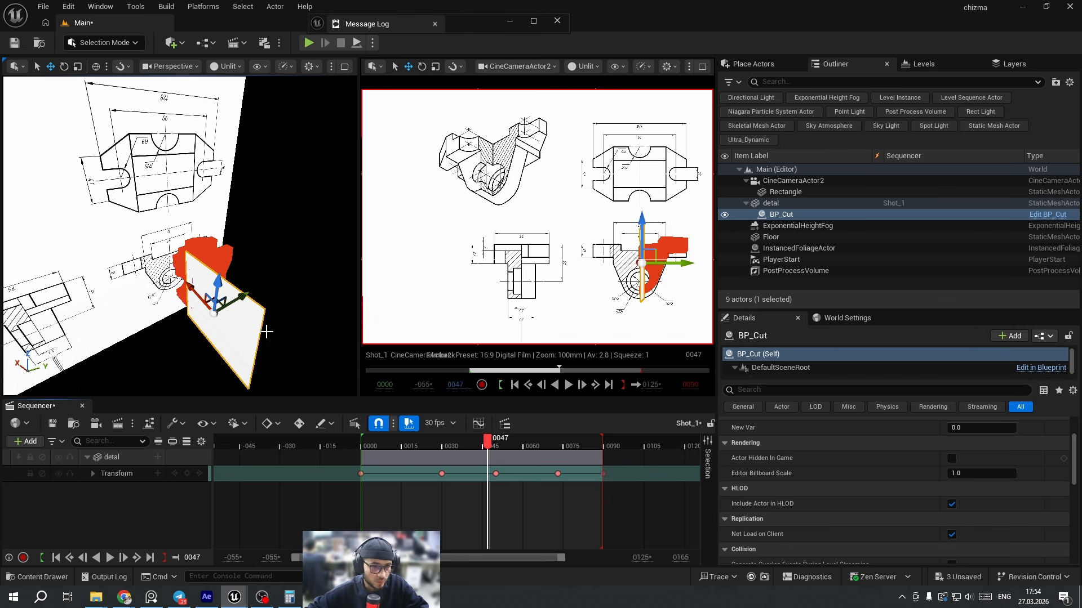
left_click(24, 441)
mouse_move(85, 242)
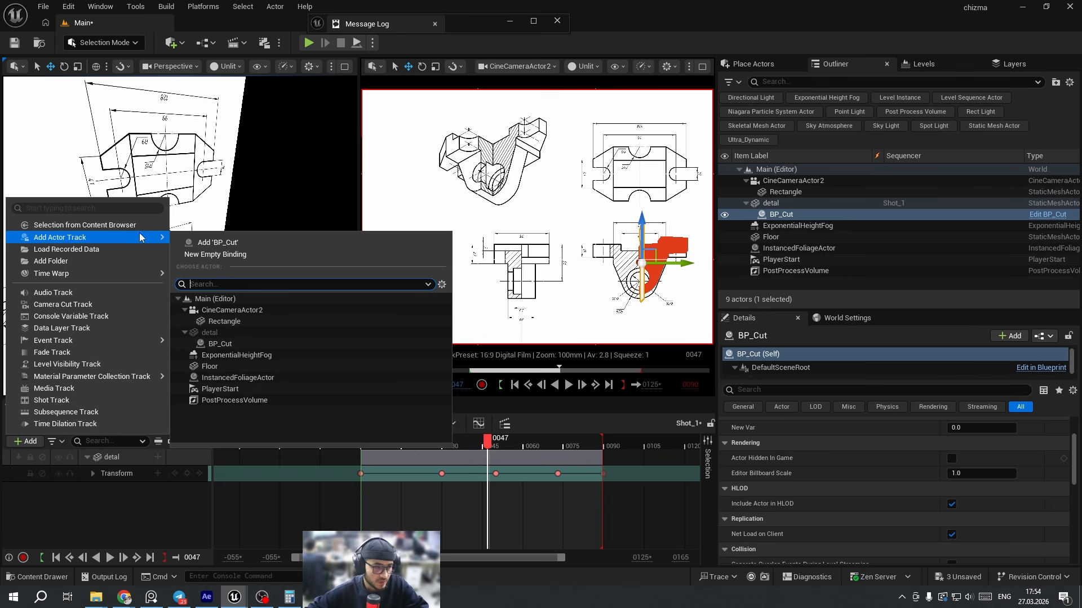
left_click(214, 243)
left_click(158, 457)
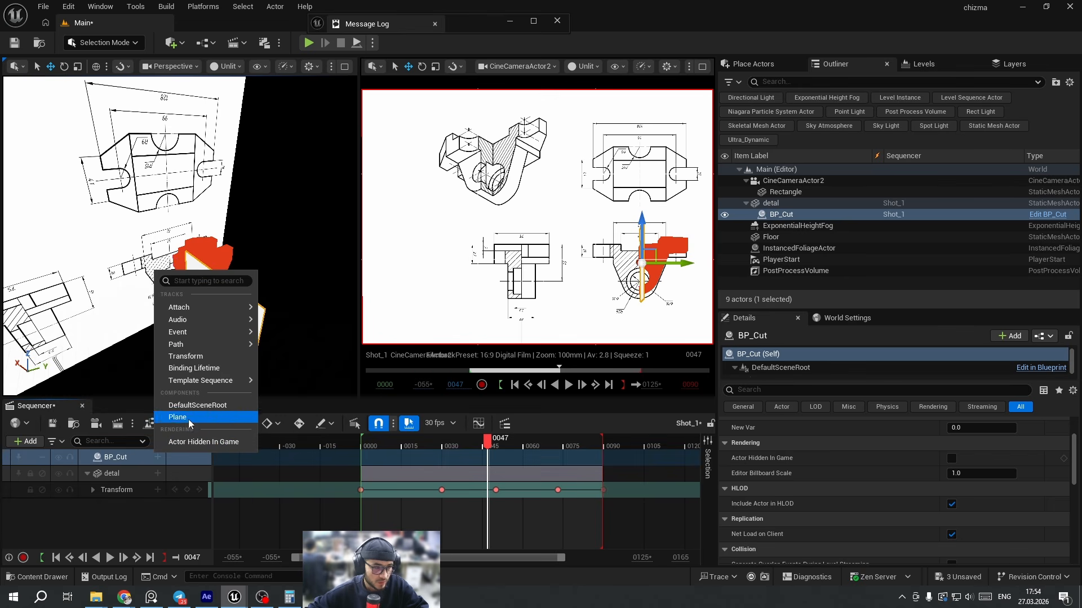
left_click(186, 356)
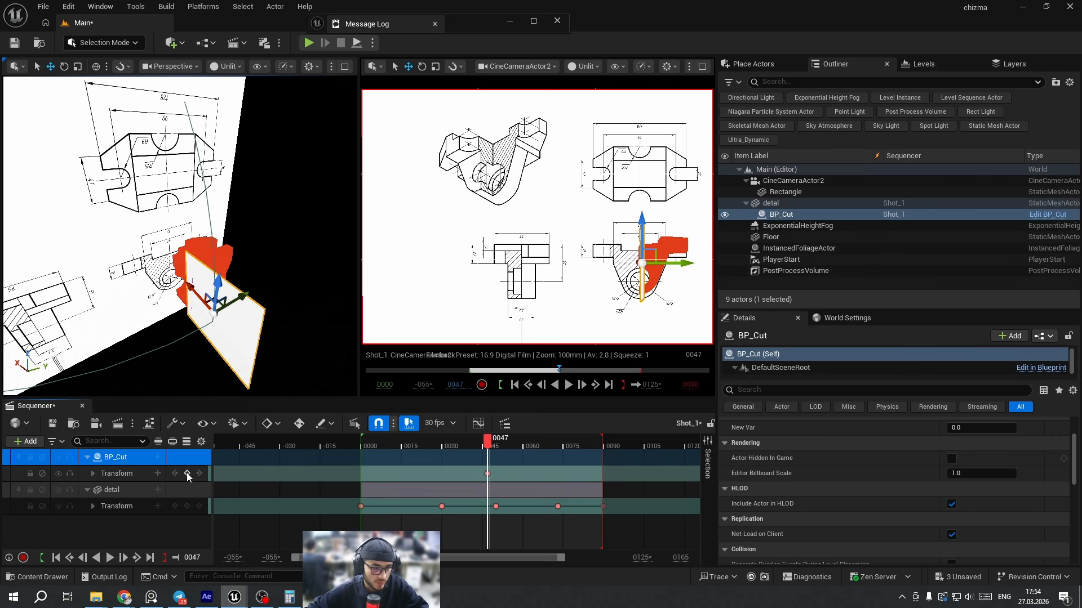
At frame 42, move BP_Cut sideways clear of detal, add a Transform keyframe and save the work.
mouse_move(494, 446)
left_mouse_down()
mouse_move(454, 441)
mouse_move(476, 438)
left_mouse_up()
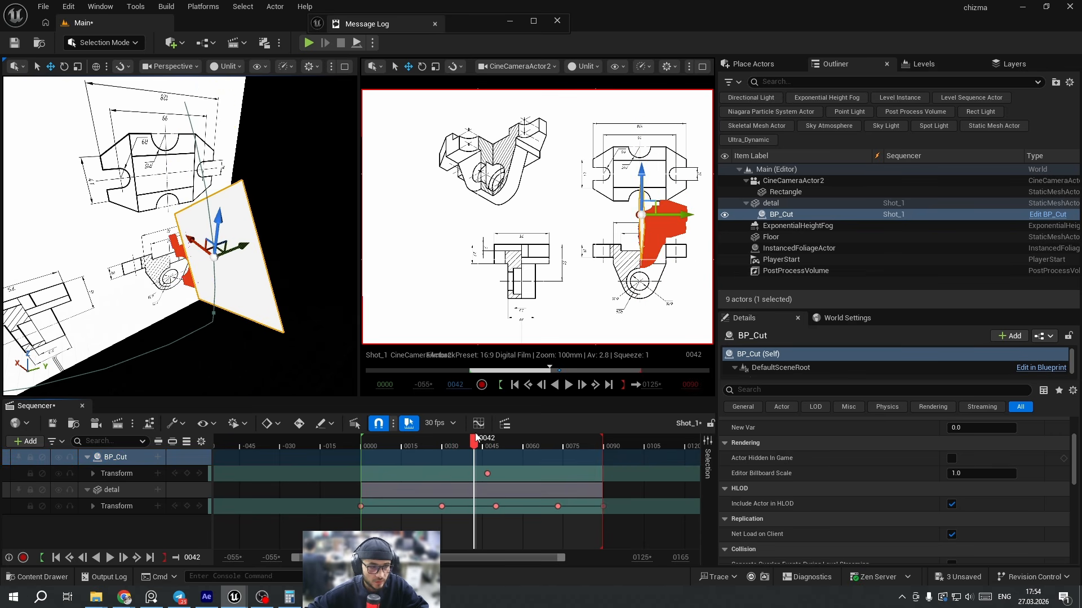
left_click_drag(237, 254, 114, 271, "alt")
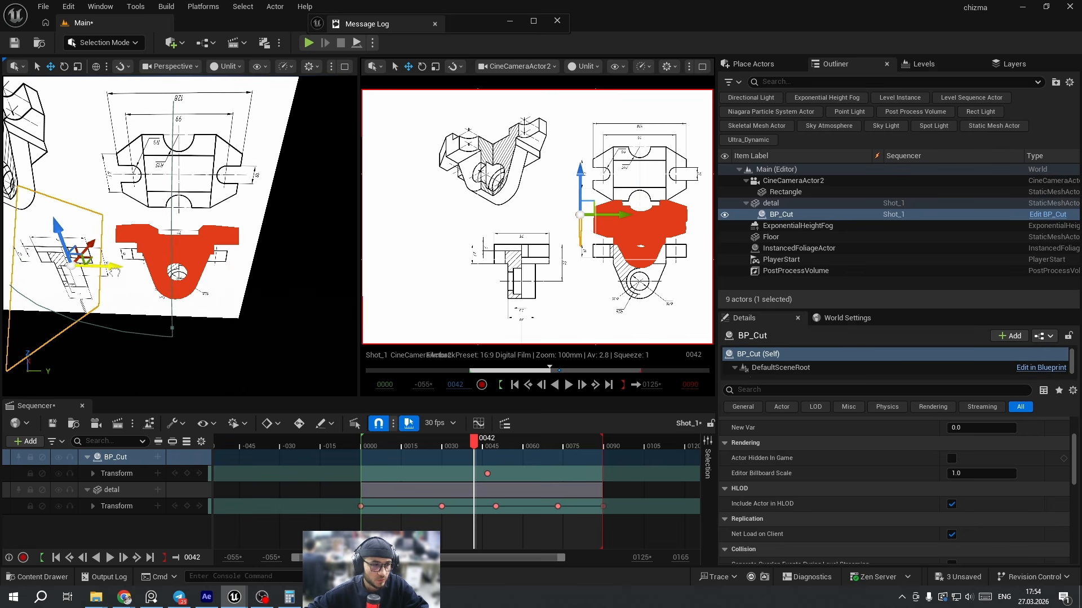
left_click(187, 473)
left_click_drag(474, 440, 489, 457)
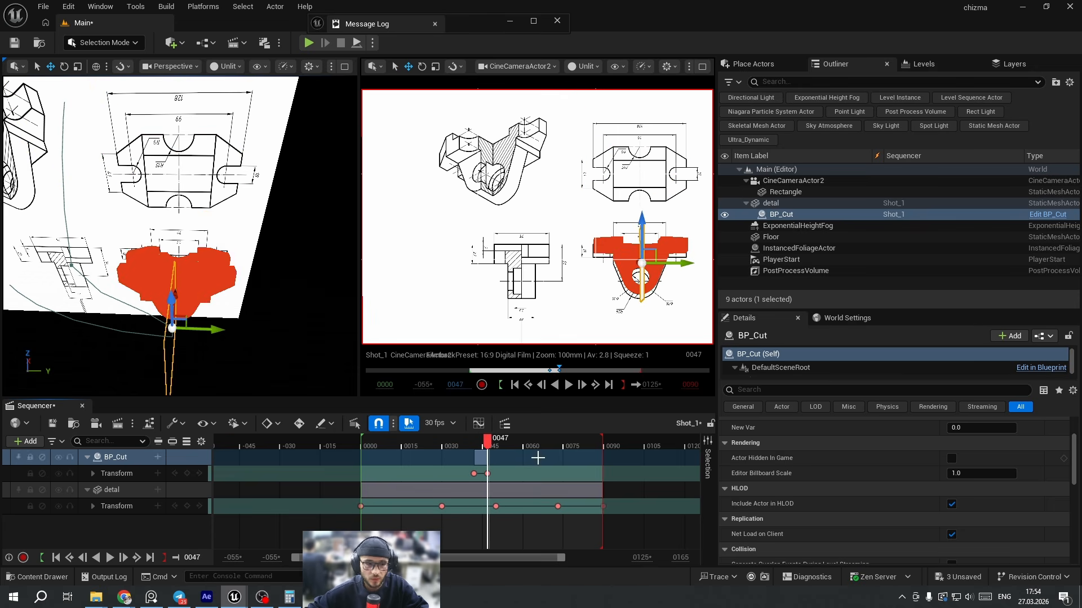
mouse_move(488, 445)
left_mouse_down()
mouse_move(471, 442)
mouse_move(503, 442)
mouse_move(475, 442)
left_mouse_up()
key("ctrl+s")
Run the level simulation and scrub Shot_1 up to frame 51 to check the cut animation.
left_click(355, 43)
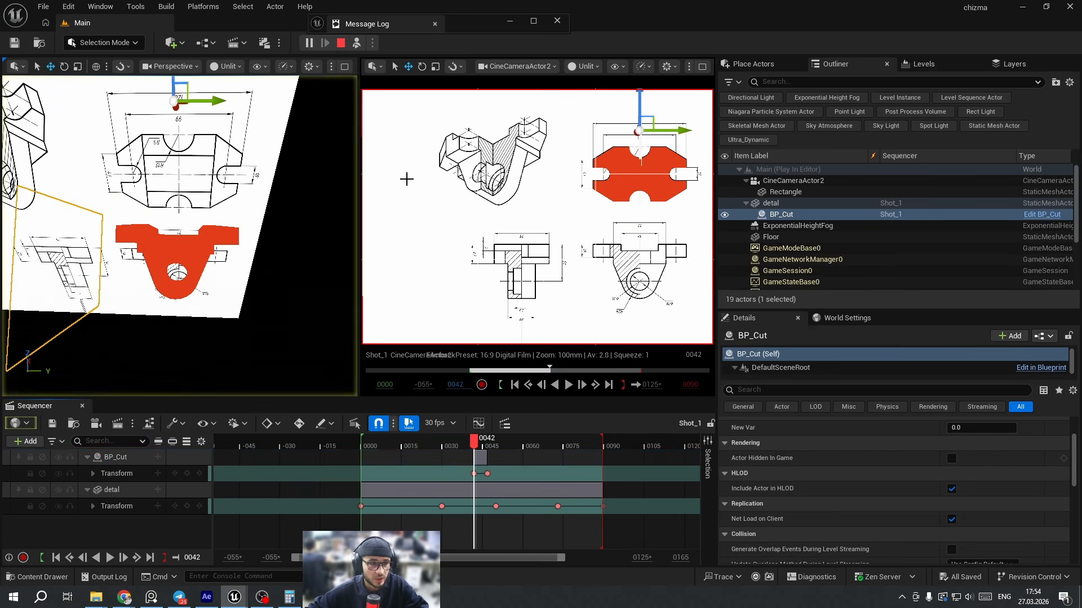
left_click(459, 443)
left_click_drag(462, 445, 490, 445)
right_click_drag(254, 255, 277, 245)
left_click_drag(488, 444, 492, 472)
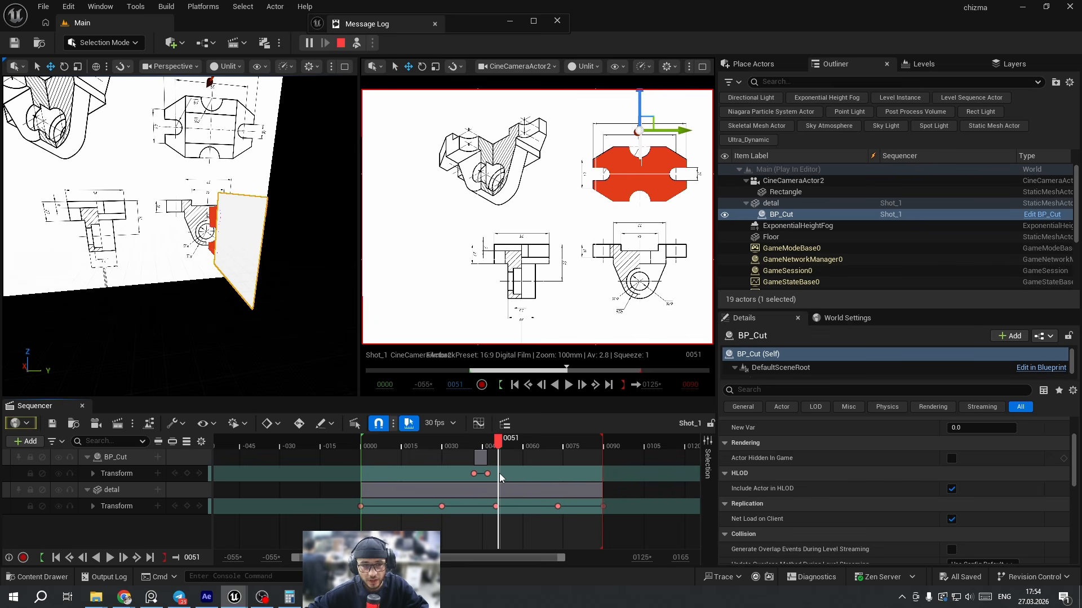
Shift both BP_Cut Transform keys later so the cut lines up with detal's frame 50 key, and scrub to check it.
mouse_move(478, 472)
left_mouse_down()
mouse_move(462, 472)
mouse_move(487, 481)
left_mouse_up()
left_click_drag(254, 210, 62, 208, "alt")
left_click(343, 66)
left_click(394, 349)
left_click_drag(488, 442, 495, 458)
left_click_drag(440, 304, 541, 304, "alt")
right_click_drag(451, 304, 532, 307)
left_click_drag(496, 441, 480, 441)
mouse_move(488, 444)
left_mouse_down()
mouse_move(496, 451)
mouse_move(471, 448)
mouse_move(497, 449)
left_mouse_up()
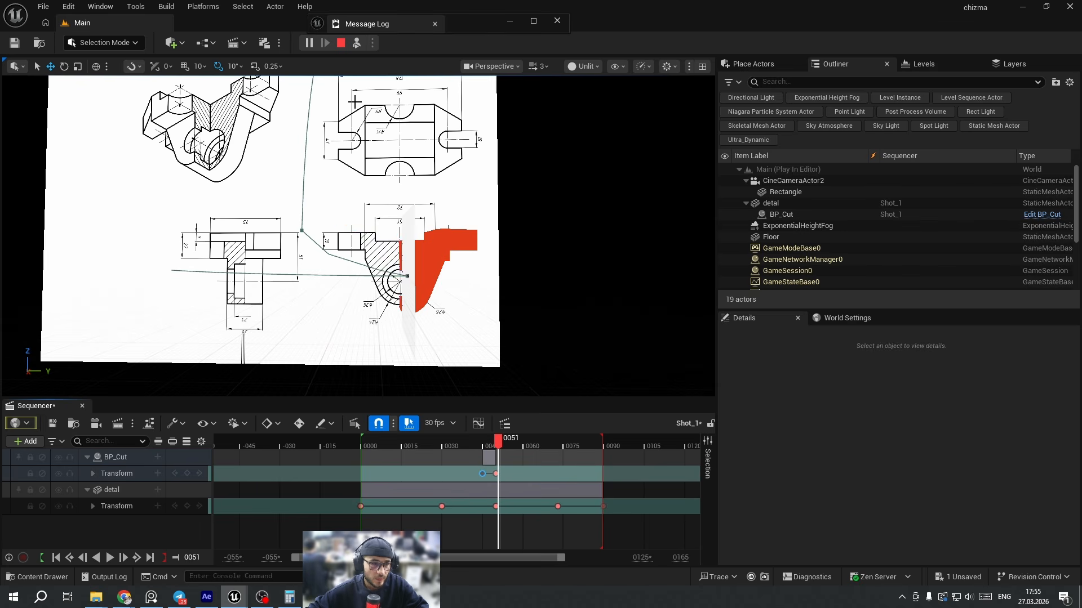
Restart the level simulation, scrub Shot_1 through the cut to frame 54, and stop the simulation.
key("Escape")
key("alt+p")
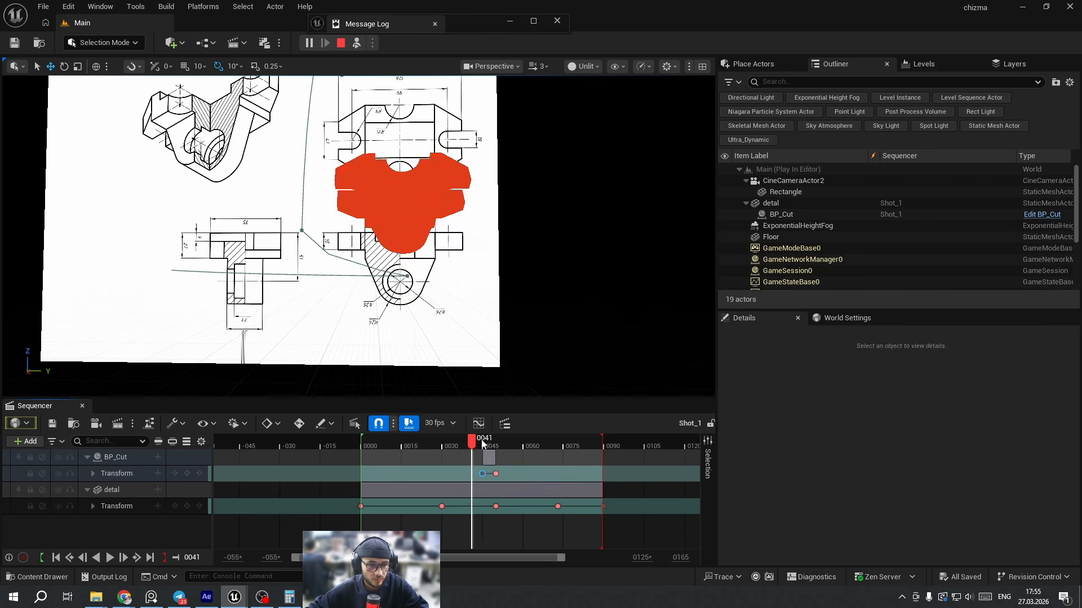
mouse_move(501, 442)
left_mouse_down()
mouse_move(485, 445)
mouse_move(507, 446)
left_mouse_up()
key("Escape")
Switch the viewport to Lit shading and place a Rect Light in the scene near the drawing.
right_click_drag(564, 169, 581, 70)
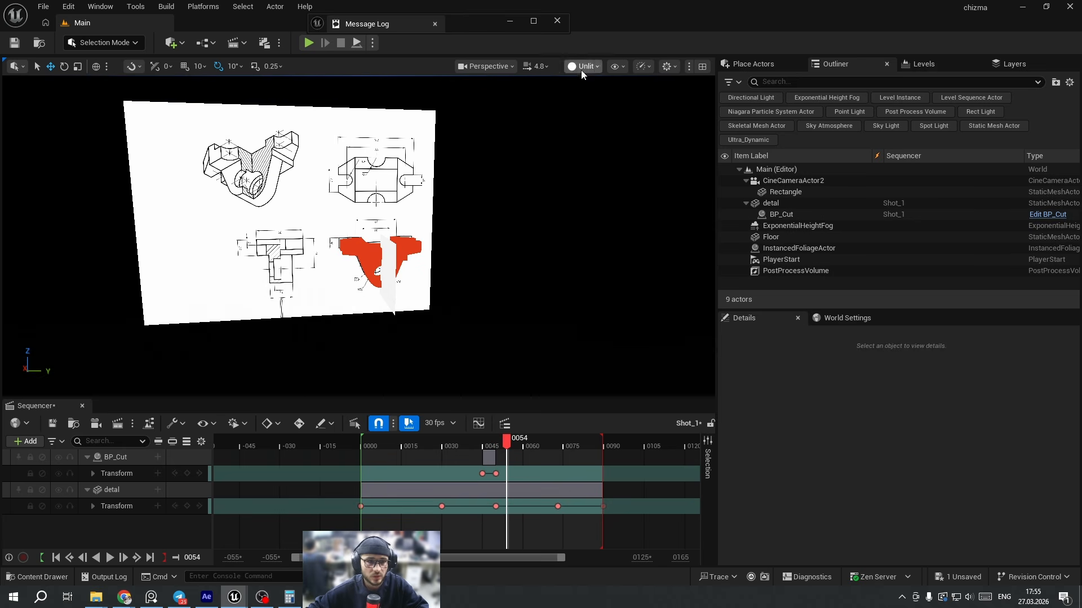
left_click(583, 66)
left_click(595, 94)
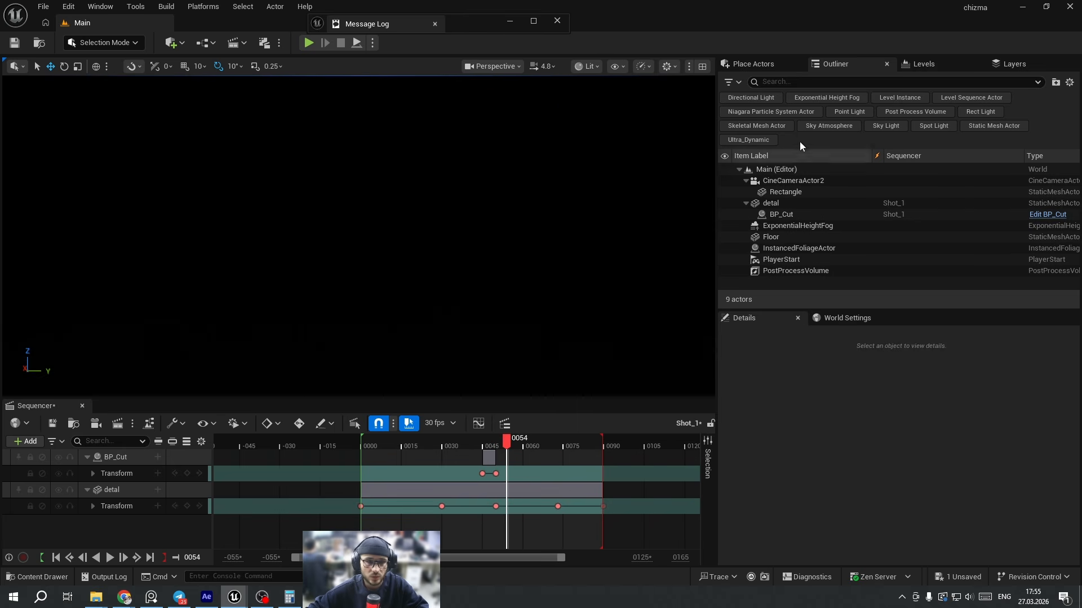
left_click(773, 64)
left_click(735, 224)
left_click_drag(808, 137, 572, 326)
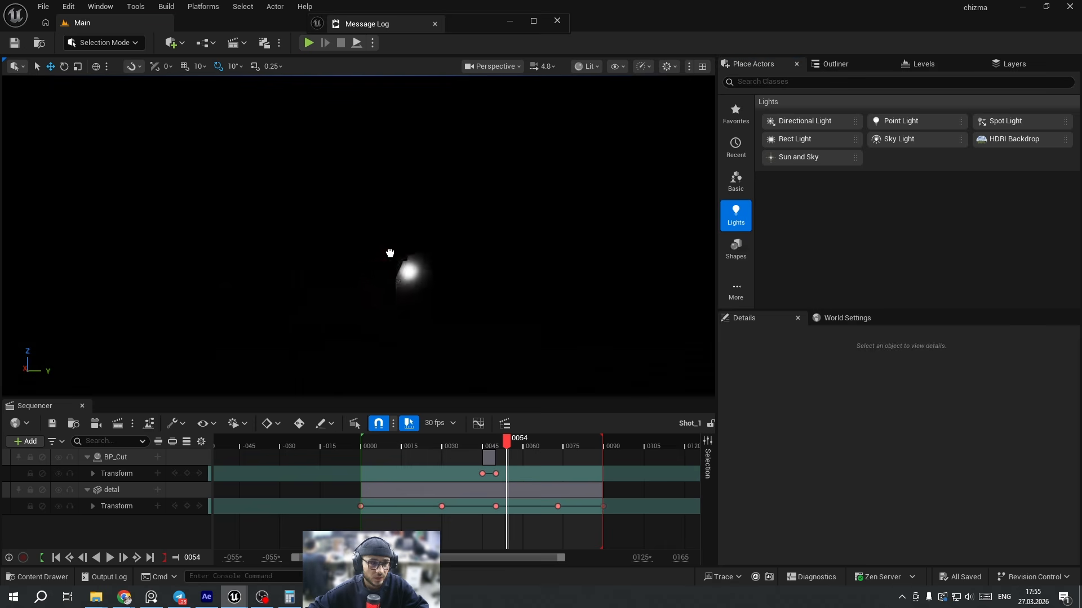
left_click_drag(385, 259, 390, 269)
Make the Rect Light movable with an intensity of 160 cd, and shift and rotate it toward the drawing.
scroll(955, 496, "down", 3)
left_click(1025, 430)
left_click_drag(958, 461, 1019, 460)
left_click_drag(959, 521, 1020, 536)
left_click_drag(415, 279, 267, 294)
key("e")
left_click_drag(269, 322, 333, 316)
Set the Rect Light's source width and source height to 5000 and its attenuation radius to about 8617.
left_click_drag(957, 522, 892, 523)
type("5")
key("Return")
left_click_drag(956, 536, 937, 539)
type("5")
key("Return")
right_click_drag(597, 281, 540, 270)
left_click_drag(964, 506, 1008, 506)
Raise the Rect Light and move it sideways to the left of the drawing board.
right_click_drag(496, 282, 478, 271)
key("w")
left_click_drag(332, 279, 324, 198)
left_click_drag(359, 232, 215, 221)
right_click_drag(253, 276, 217, 267)
Add a Camera Cut track to Shot_1 and bind CineCameraActor2 to it.
left_click(25, 441)
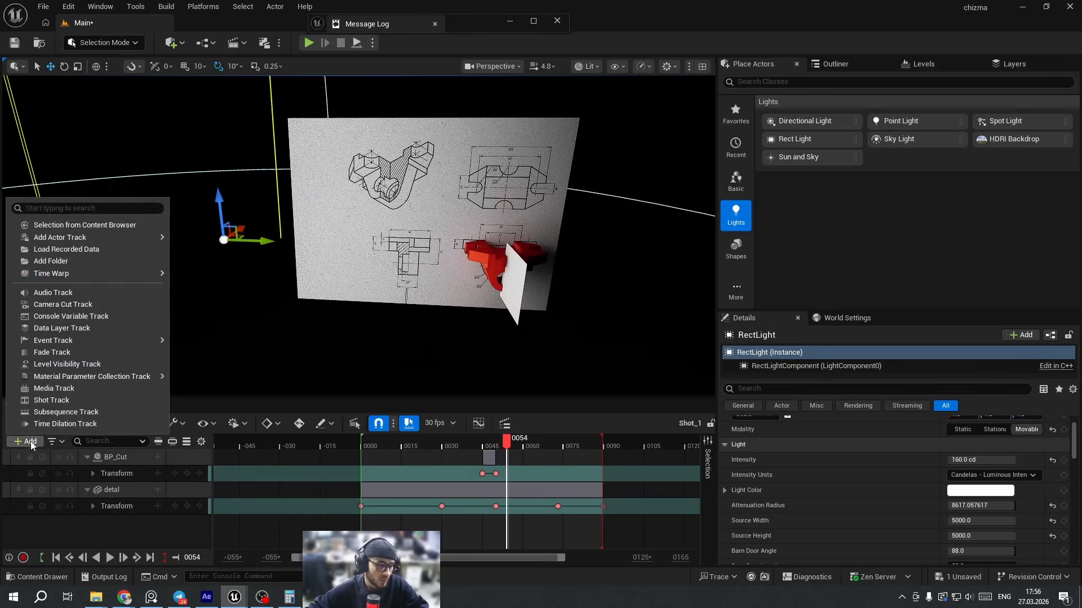
left_click(51, 307)
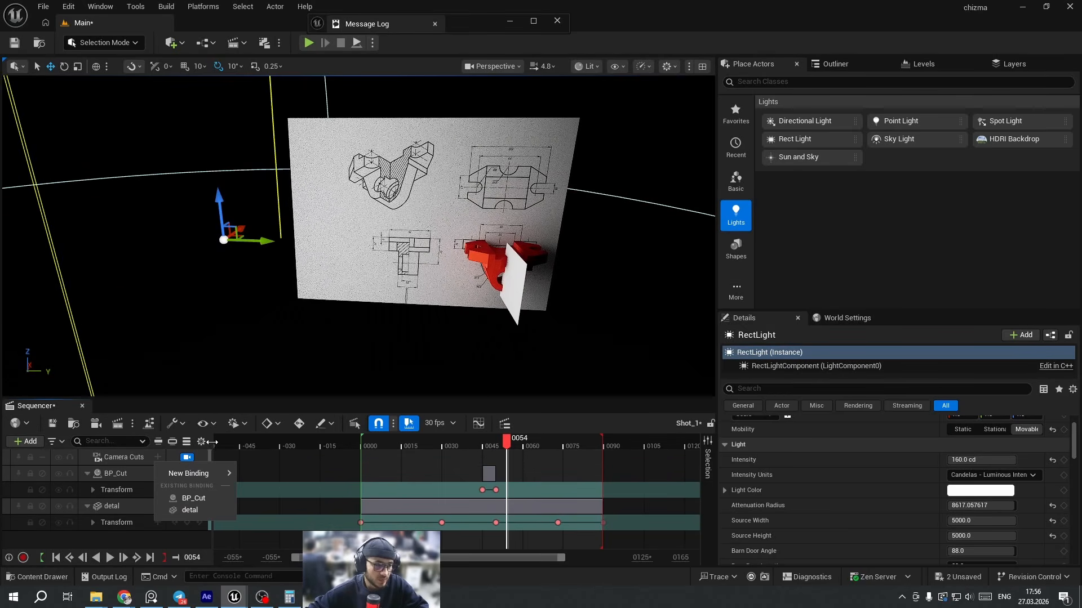
left_click(146, 453)
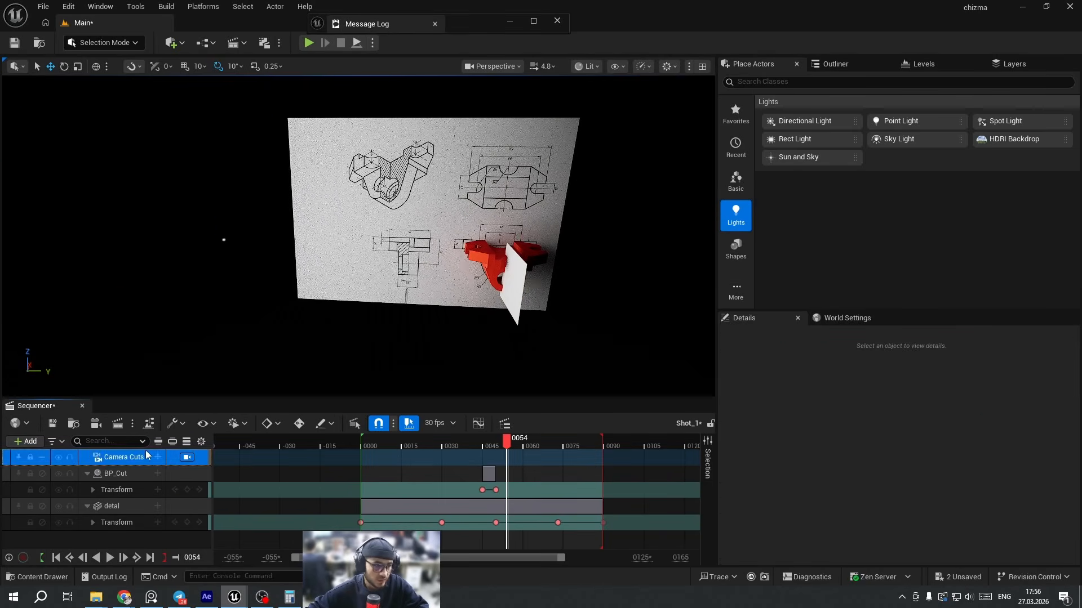
left_click(835, 64)
left_click(800, 181)
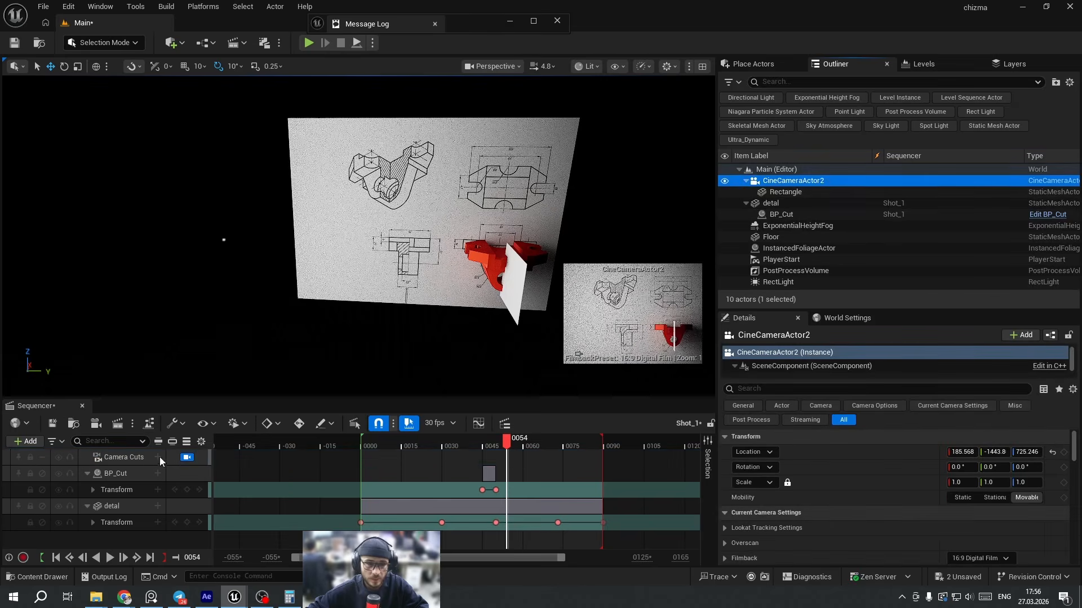
left_click(187, 457)
mouse_move(112, 236)
left_click(254, 243)
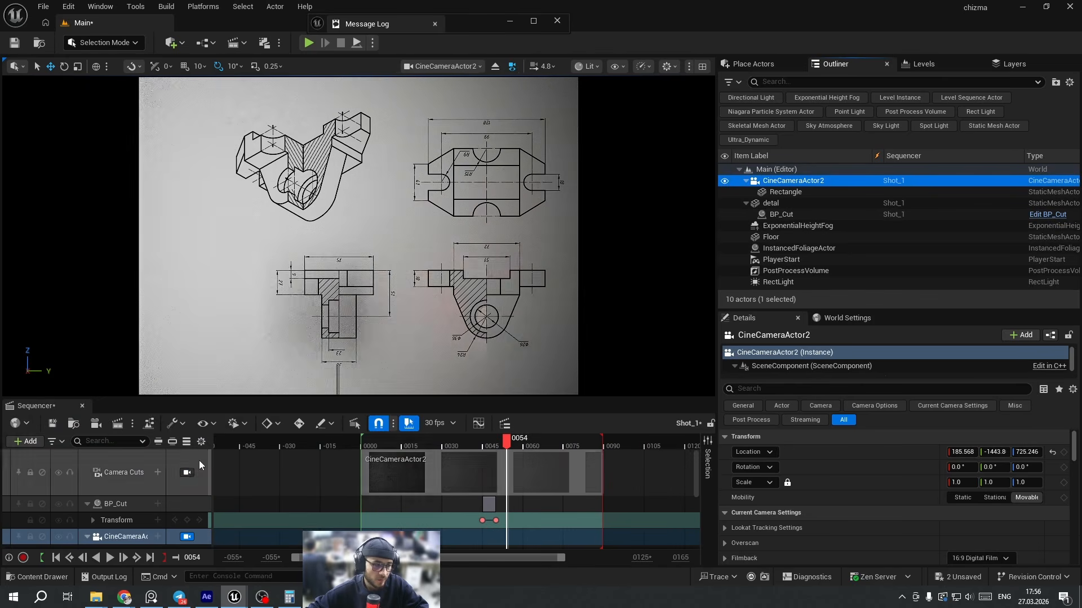
Lengthen the CineCameraActor2 cut section and slide it so it spans from before frame 0 to beyond frame 90.
left_click_drag(361, 473, 229, 472)
left_click_drag(402, 471, 504, 457)
key("shift+c")
key("shift+c")
Duplicate the Rect Light to the opposite side of the drawing board and rotate the copy to face the drawing.
key("w")
mouse_move(353, 309)
right_mouse_down()
mouse_move(367, 305)
mouse_move(354, 312)
mouse_move(338, 302)
right_mouse_up()
scroll(354, 312, "up", 8)
key("w")
scroll(338, 302, "up", 3)
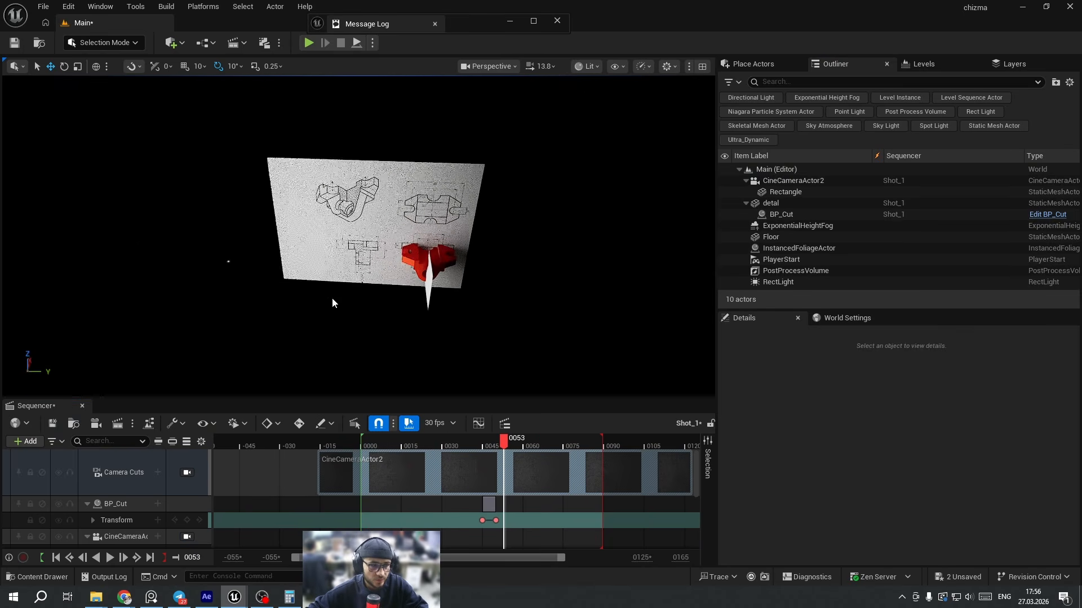
left_click(223, 264)
left_click_drag(252, 267, 557, 283, "alt")
key("e")
left_click_drag(533, 319, 617, 327)
Place another Rect Light copy centred above the drawing, aimed downward, and check the lighting through the cut camera up to frame 66.
key("w")
left_click_drag(555, 280, 551, 174)
key("e")
key("w")
left_click_drag(654, 175, 402, 185)
key("shift+c")
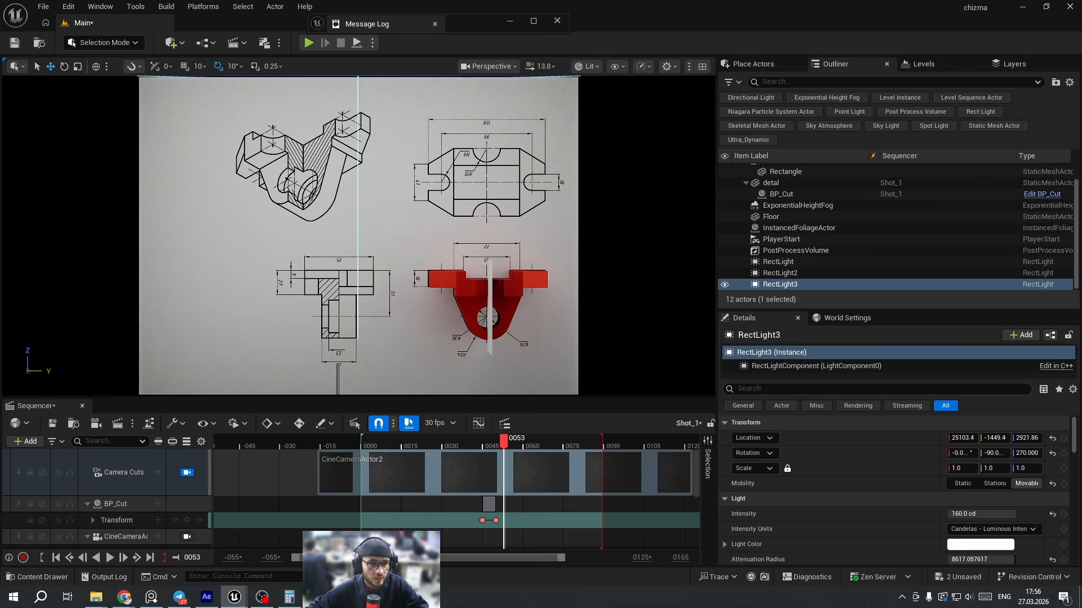
left_click_drag(501, 445, 539, 448)
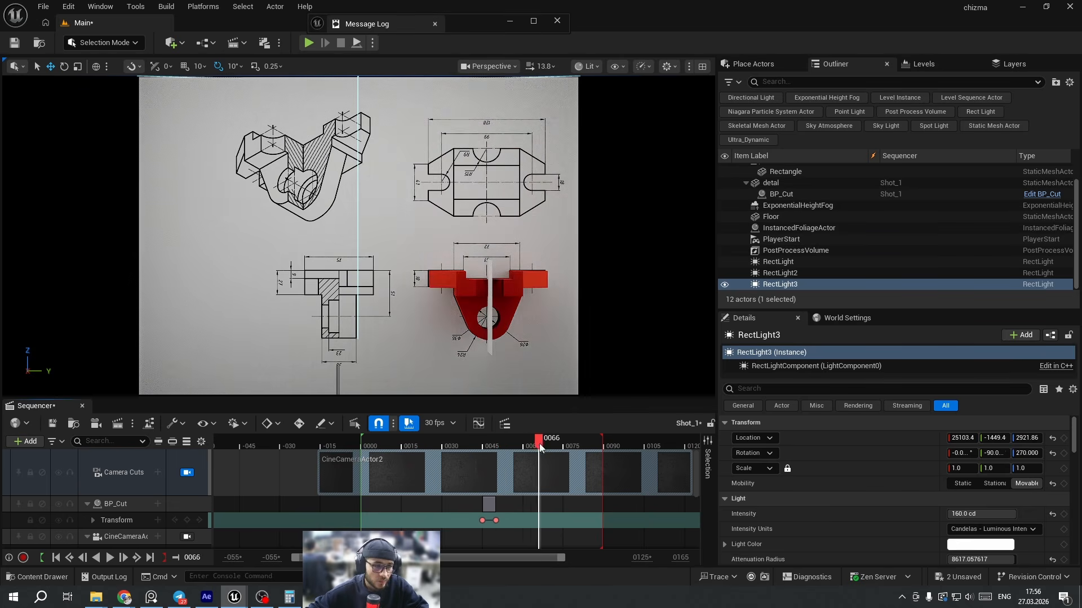
key("shift+c")
Group the three Rect Lights into a new Outliner folder named RecLight.
left_click(777, 262, "shift")
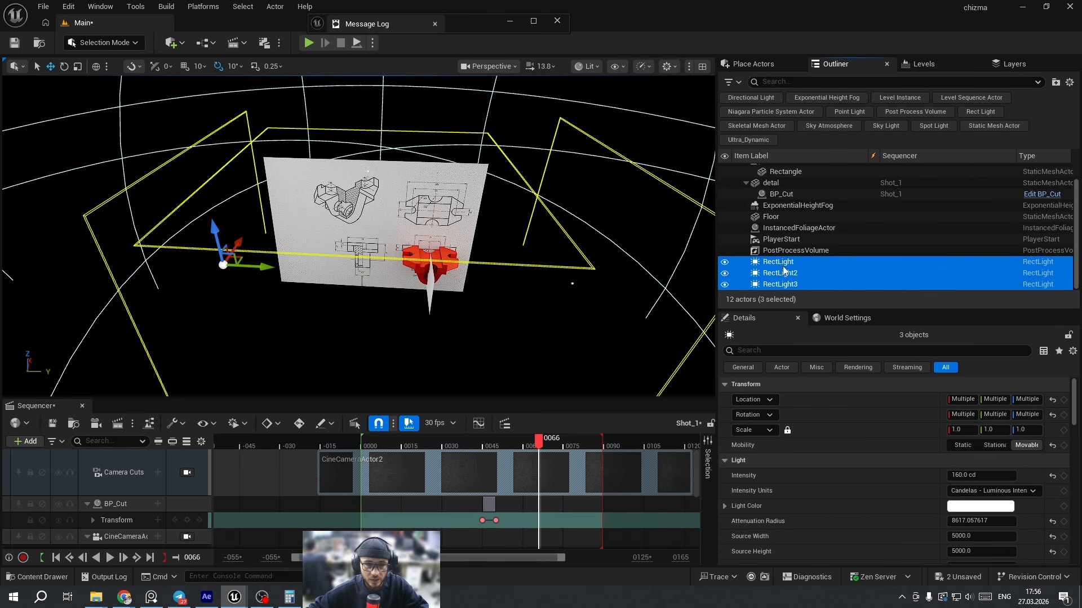
left_click(1054, 83)
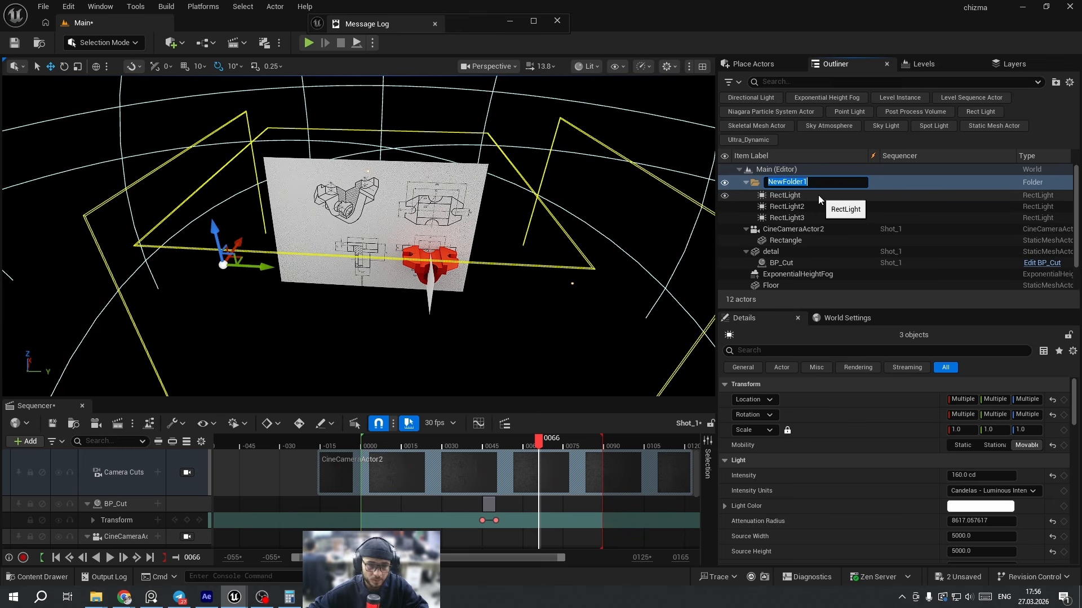
type("RecLig")
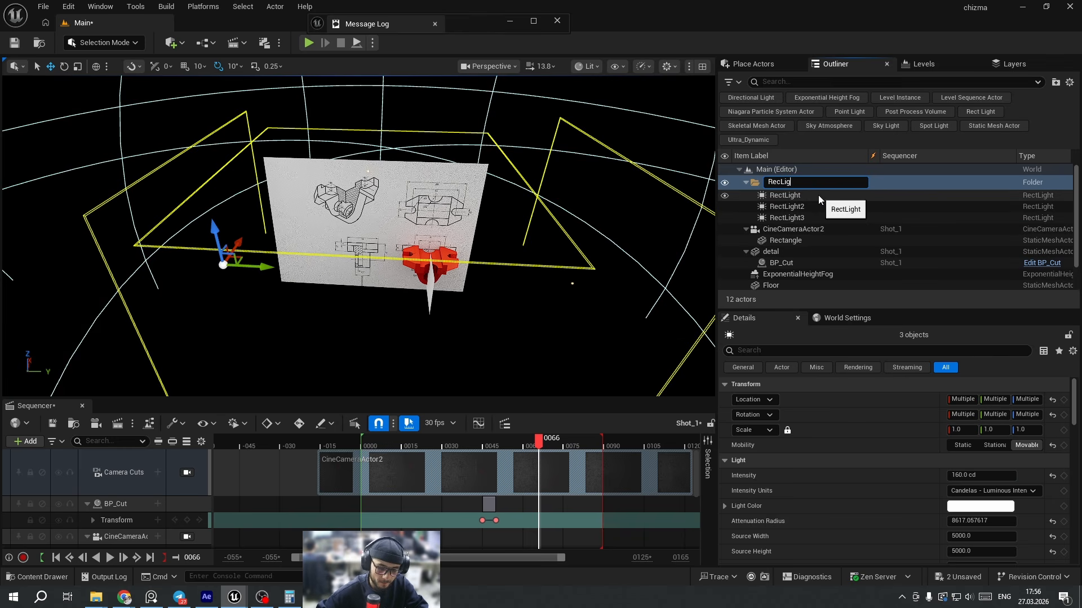
type("ht")
key("Return")
Select all three Rect Lights, filter their properties by "sampl" and adjust their samples setting to reduce the lighting noise.
left_click(784, 184)
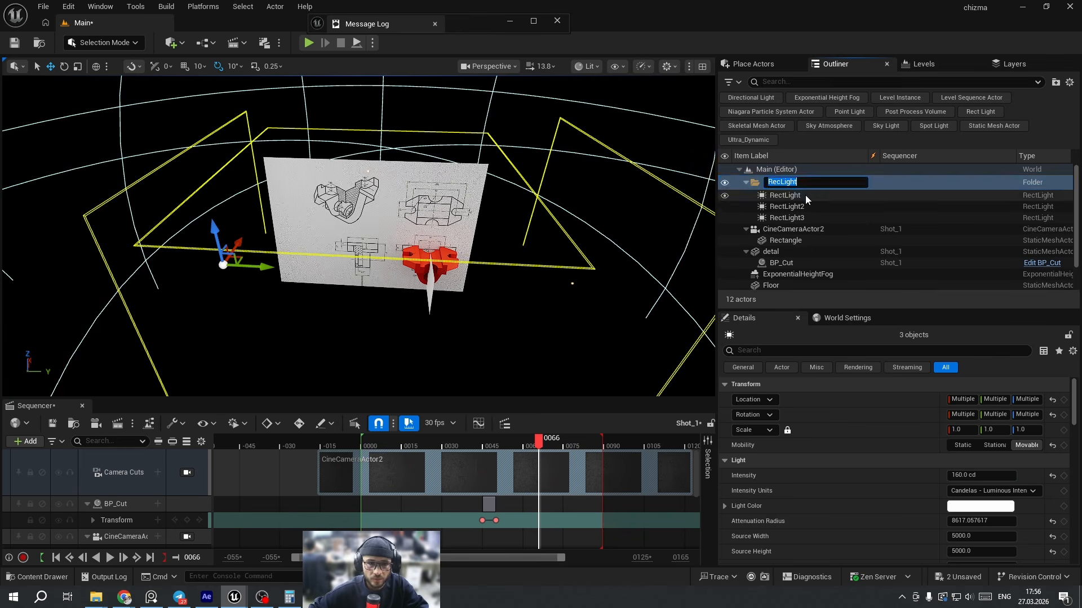
left_click(806, 196)
left_click(800, 214, "shift")
left_click(742, 351)
type("sampl")
left_click(975, 400)
left_click(500, 285)
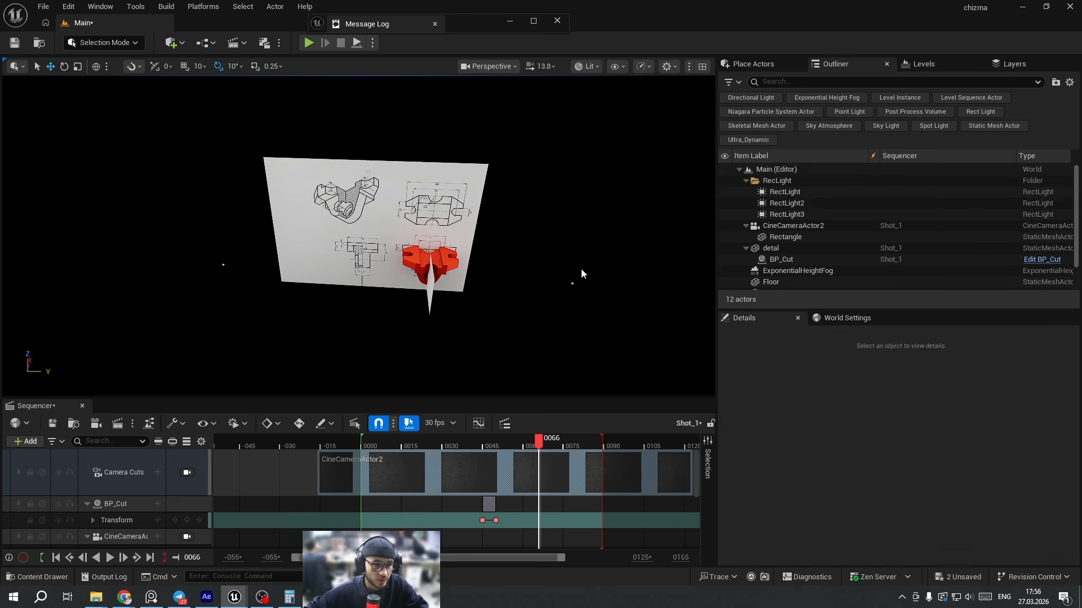
Locate detal's static mesh in the Import folder, disable Nanite on it and save the work.
key("w")
scroll(500, 285, "down", 2)
right_click_drag(500, 285, 529, 265)
right_click_drag(396, 221, 396, 209)
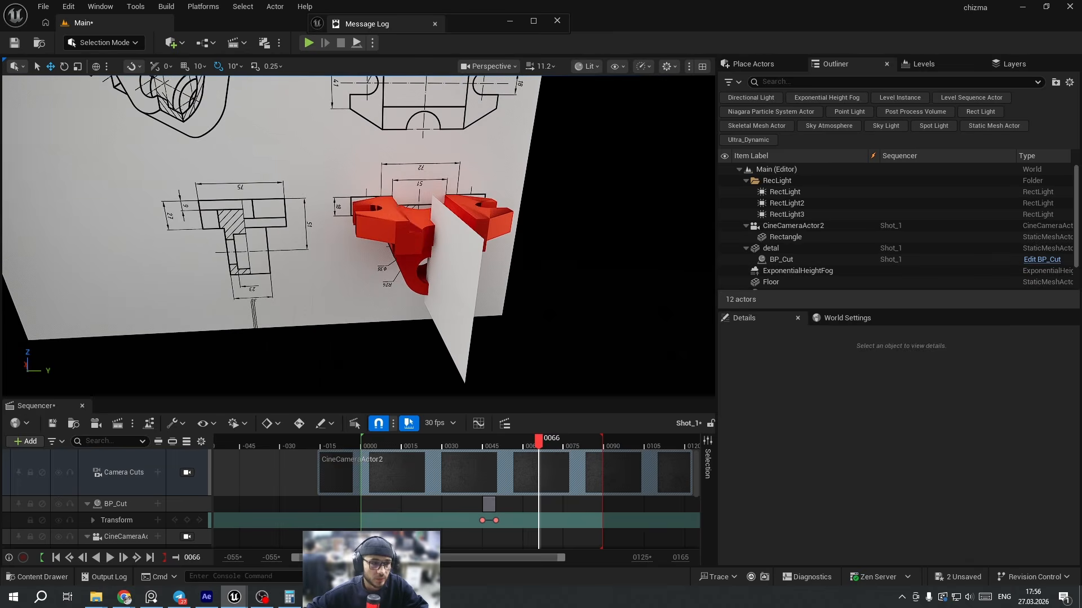
left_click(395, 208)
key("w")
mouse_move(410, 251)
right_mouse_down()
mouse_move(431, 240)
mouse_move(425, 248)
right_mouse_up()
scroll(409, 251, "down", 3)
key("s")
scroll(364, 228, "down", 1)
right_click_drag(364, 229, 351, 246)
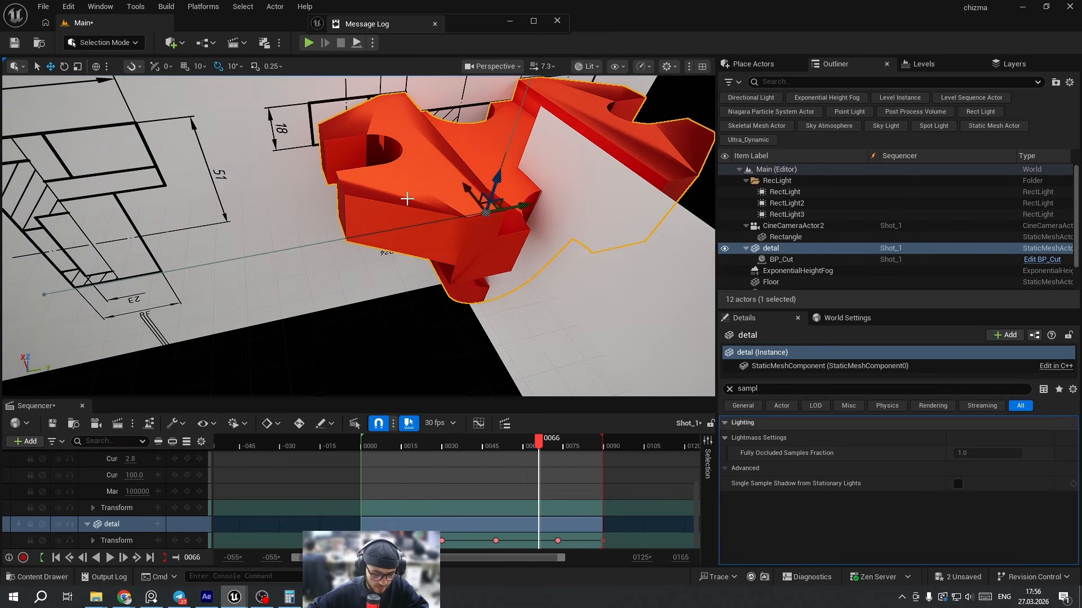
key("ctrl+b")
right_click(458, 428)
mouse_move(540, 193)
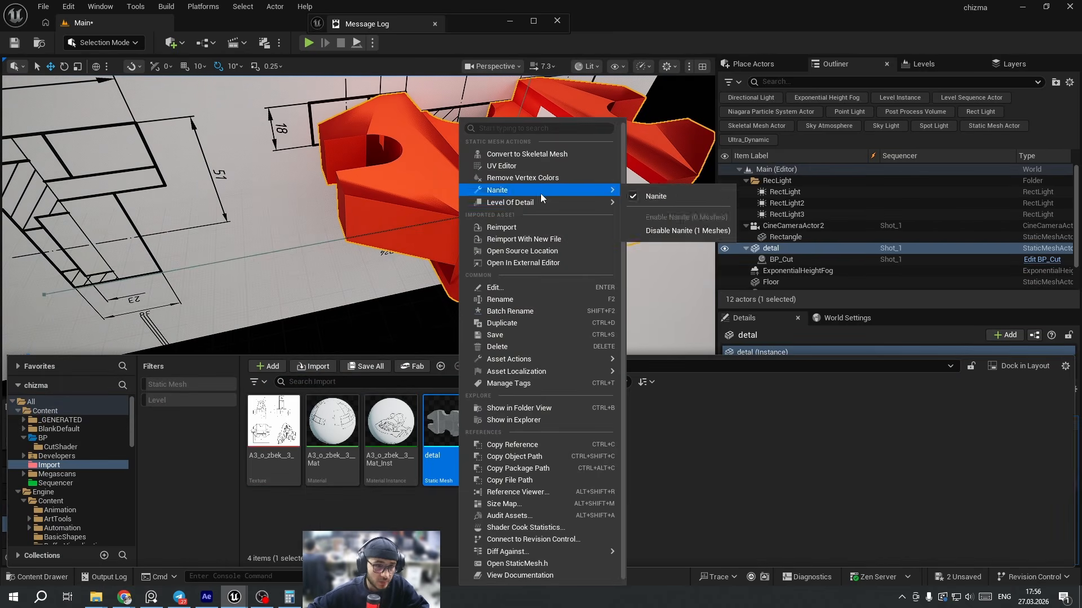
left_click(647, 230)
key("ctrl+s")
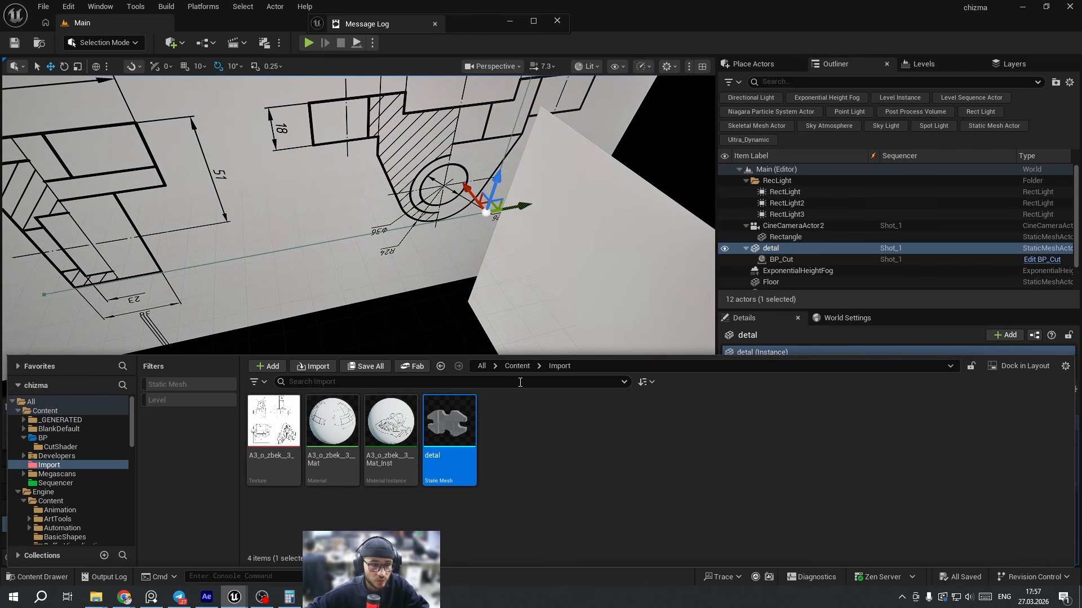
key("ctrl+space")
Simulate the level at frame 51 and open detal's material instance M_Opacity_Inst.
left_click_drag(533, 441, 499, 441)
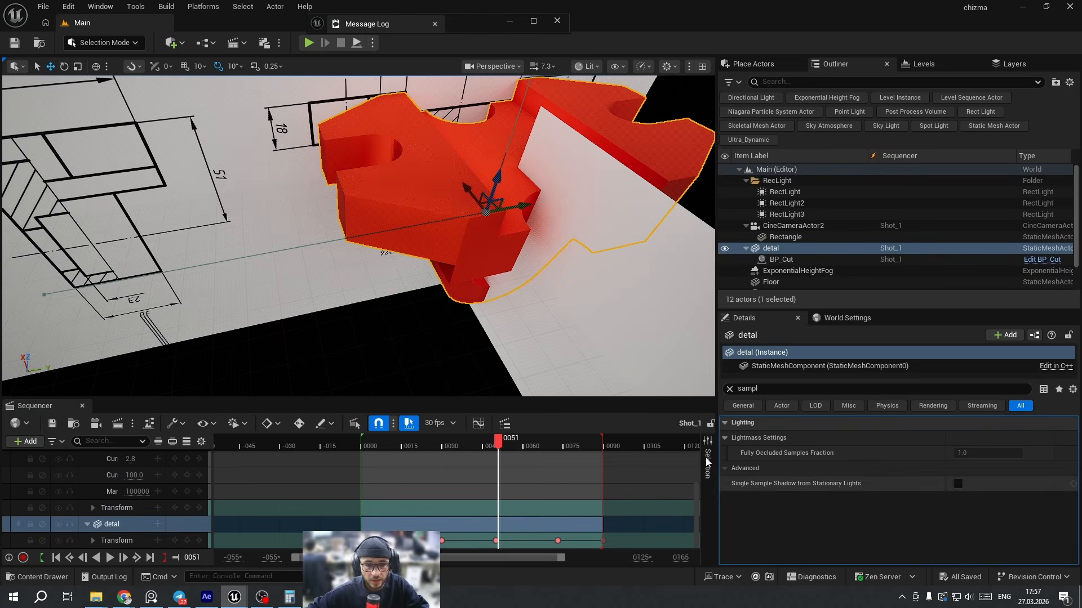
left_click(729, 389)
scroll(942, 527, "down", 3)
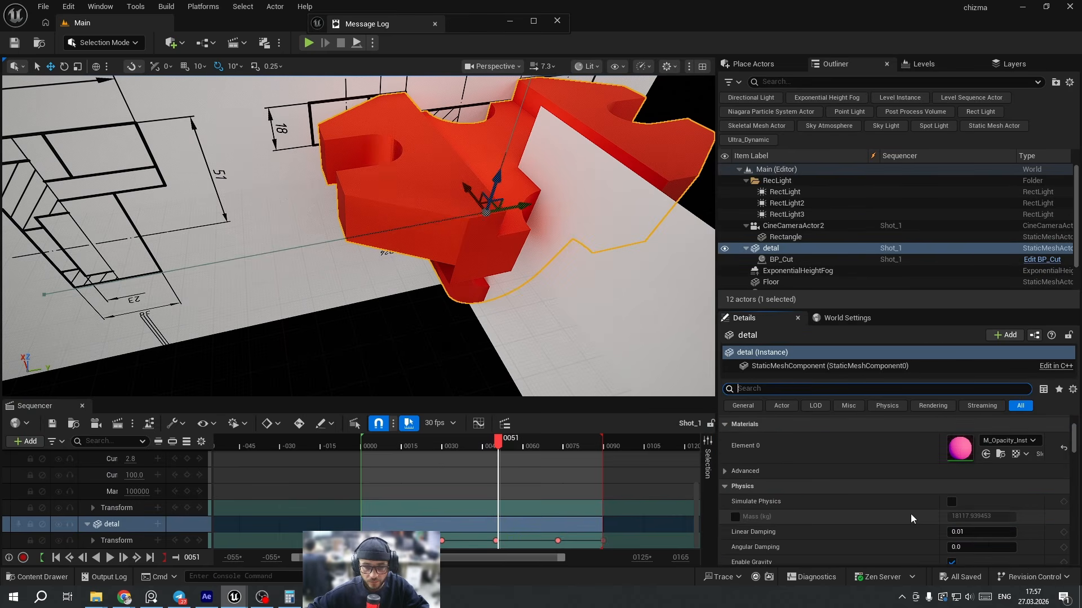
mouse_move(501, 445)
left_mouse_down()
mouse_move(471, 444)
mouse_move(500, 455)
left_mouse_up()
left_click(359, 44)
left_click_drag(447, 316, 439, 293, "alt")
mouse_move(449, 309)
right_mouse_down()
mouse_move(479, 299)
mouse_move(440, 307)
mouse_move(449, 309)
right_mouse_up()
double_click(960, 448)
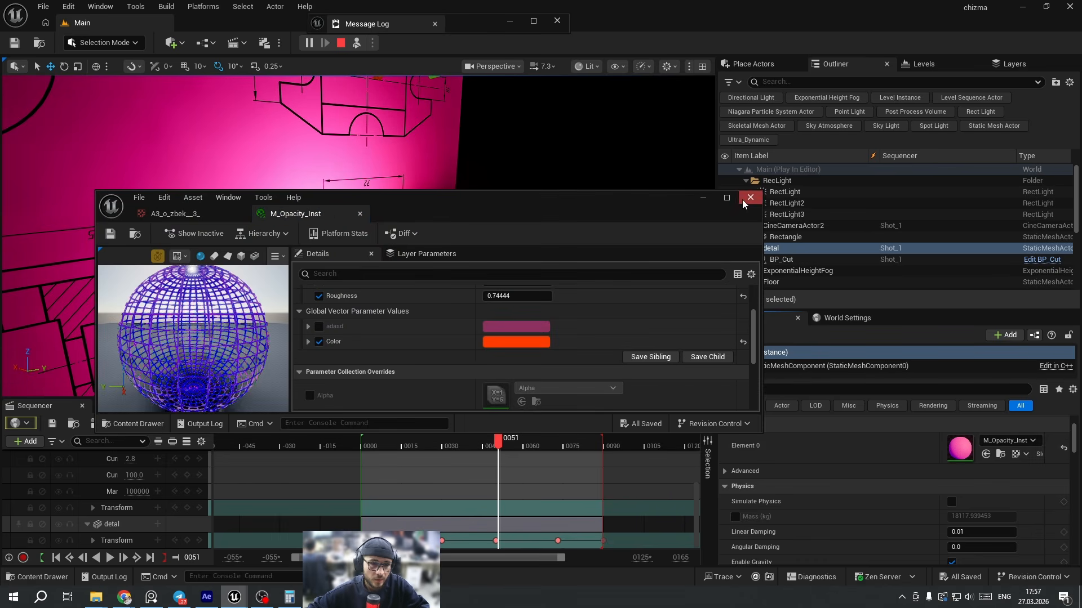
Enlarge the M_Opacity_Inst editor beside the viewport and set its Color parameter to light grey.
left_click_drag(558, 204, 925, 158)
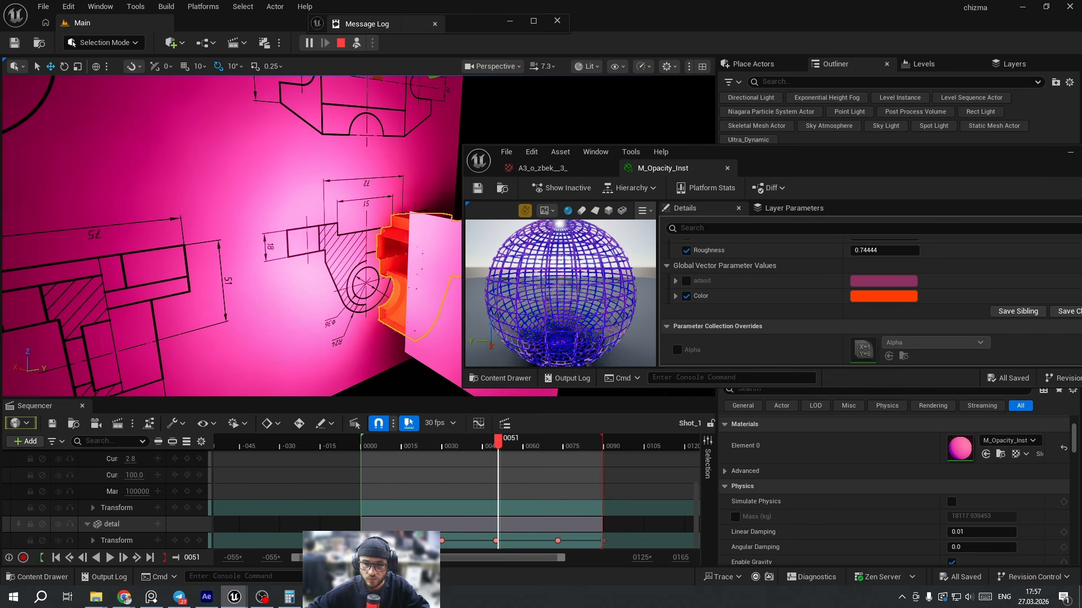
left_click_drag(1081, 387, 1020, 570)
scroll(852, 446, "up", 3)
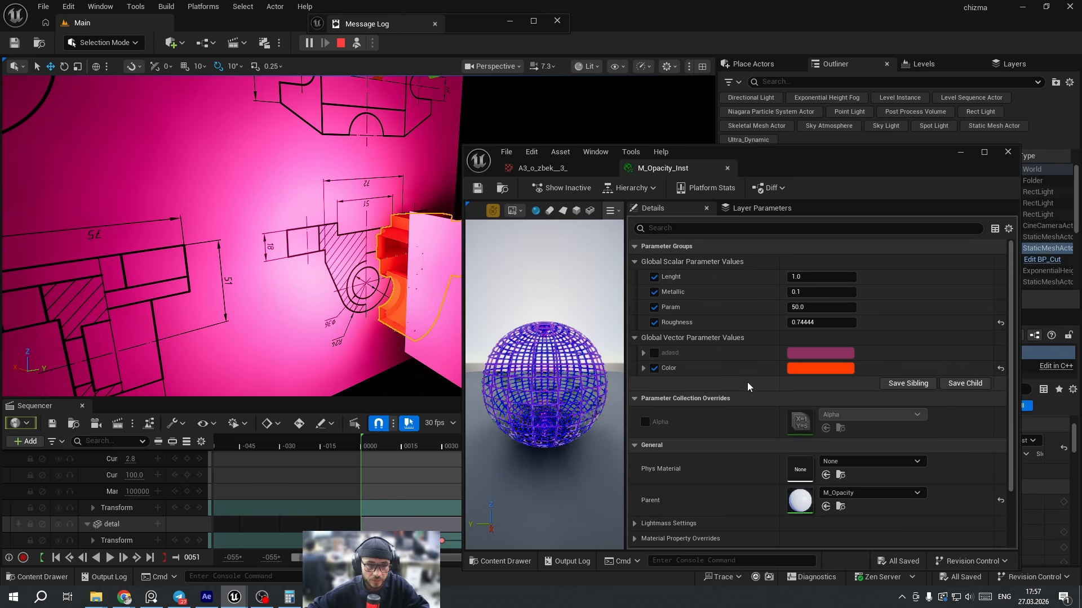
left_click_drag(740, 160, 898, 106)
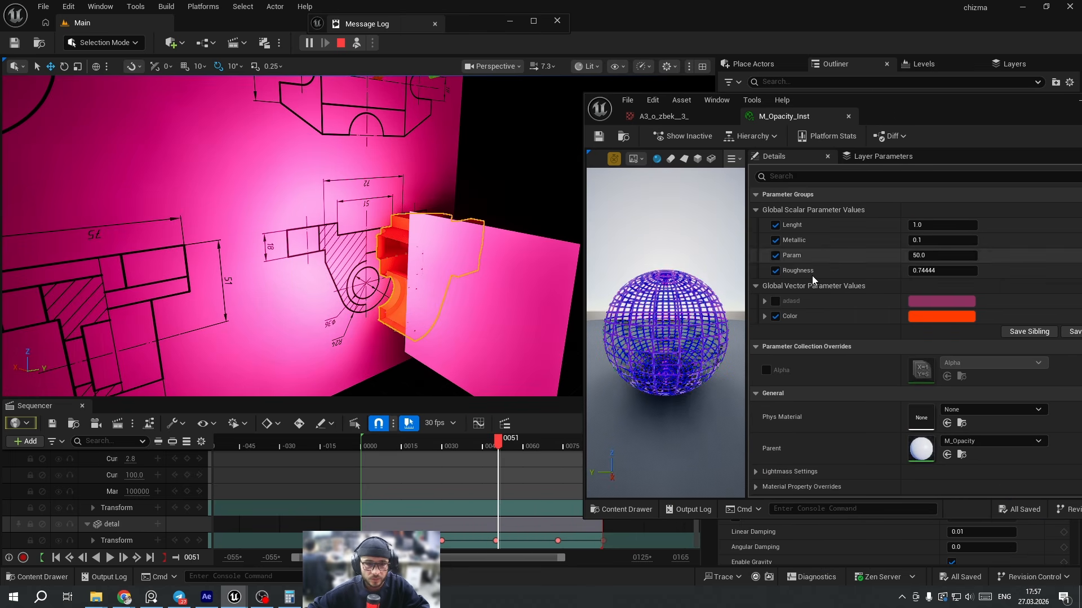
left_click(911, 317)
left_click_drag(789, 358, 805, 469)
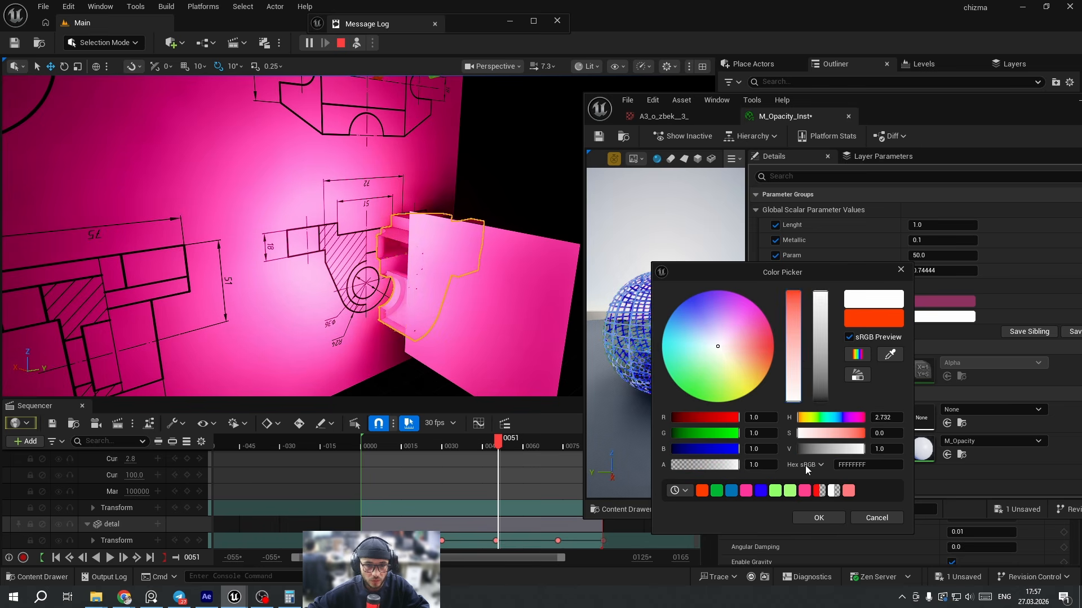
left_click(827, 518)
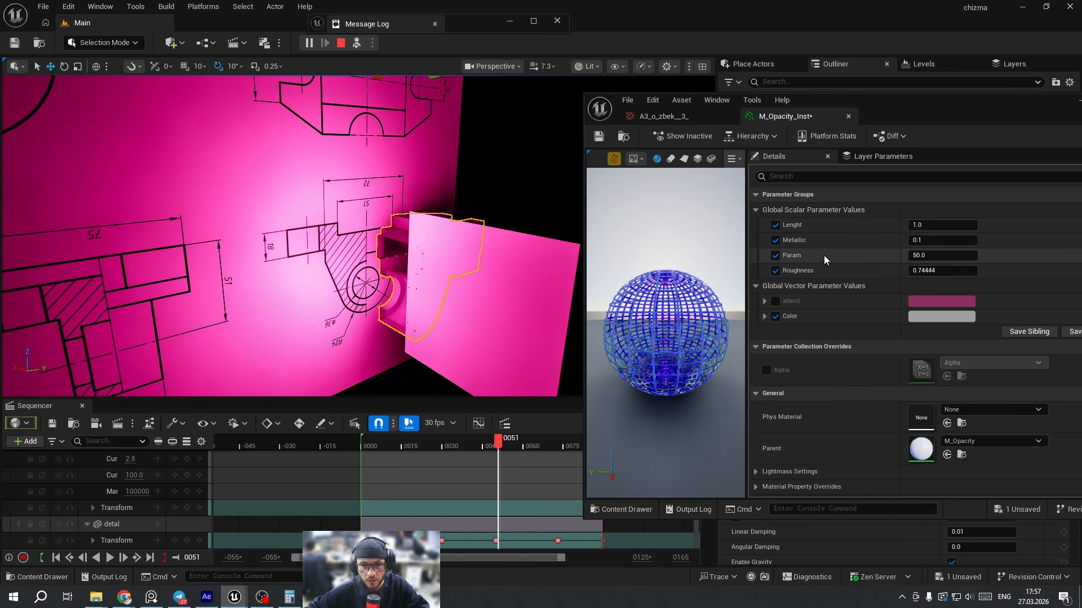
In the parent material M_Opacity, insert a Multiply node with B at -50 before Emissive Color and apply the material.
left_click(751, 169)
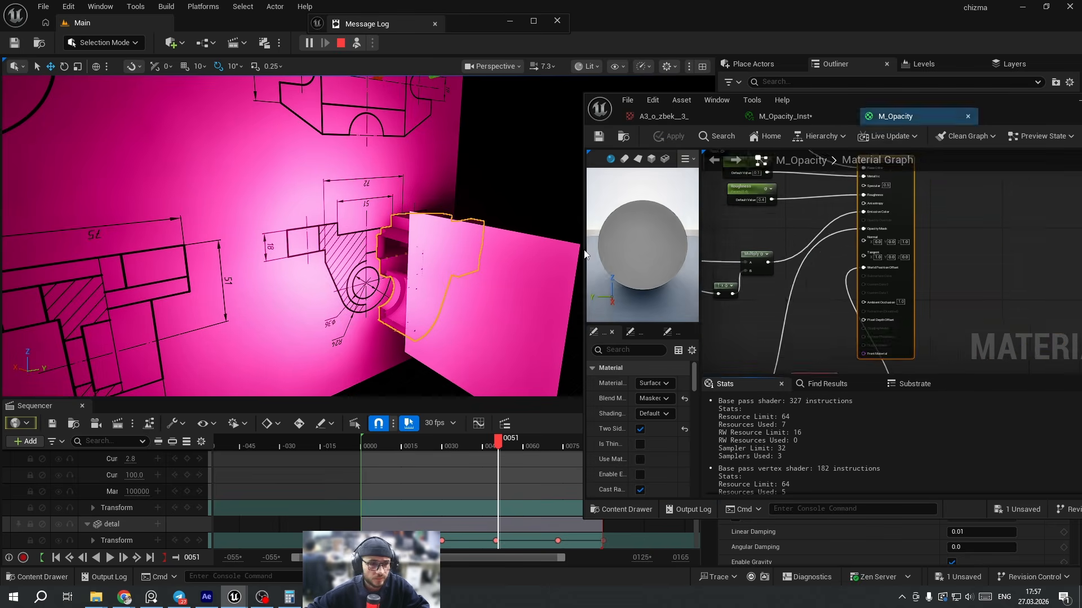
scroll(760, 282, "up", 5)
right_click_drag(868, 302, 683, 340)
left_click_drag(806, 263, 951, 223)
left_click(862, 240)
key("m")
left_click(853, 237)
left_click(873, 266)
left_click(683, 138)
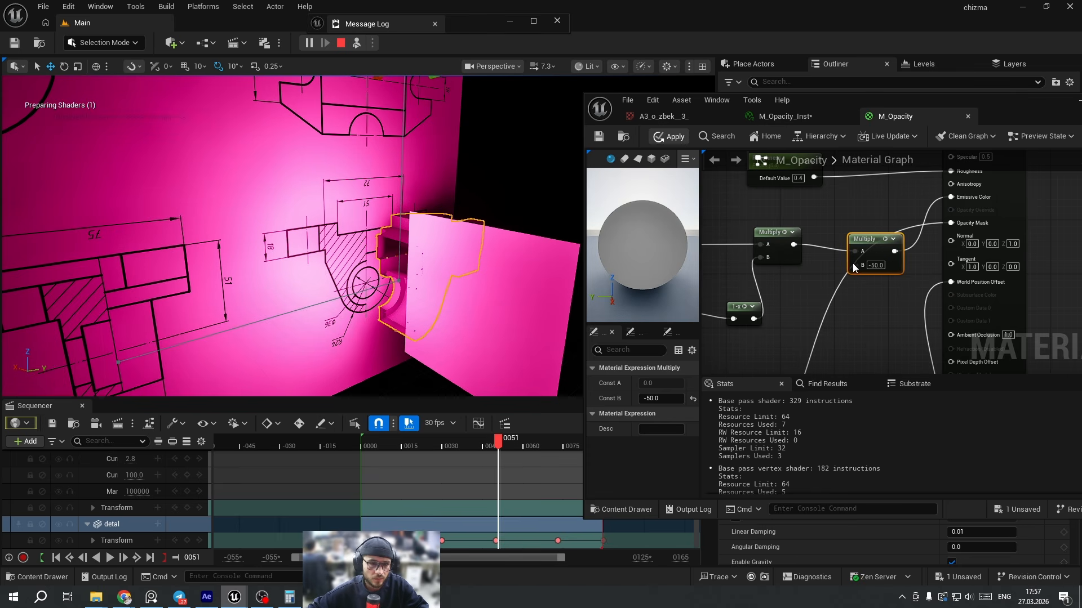
Add a scalar parameter named EmissiveIntensity and connect it to the B input of the new Multiply node.
right_click_drag(851, 261, 841, 270)
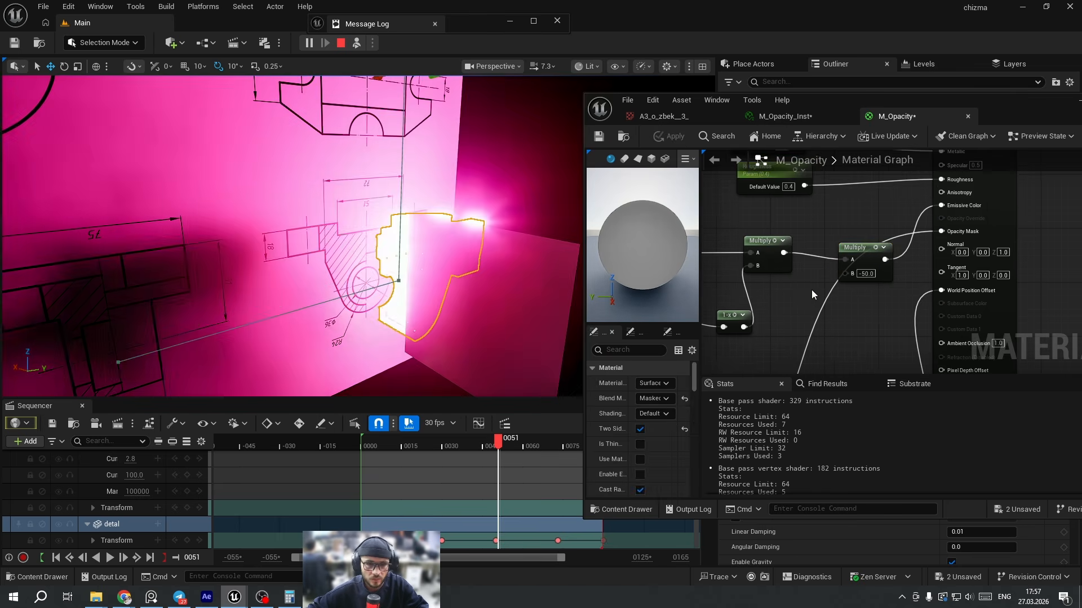
key("s")
left_click(779, 295)
type("EmissiveIntensity")
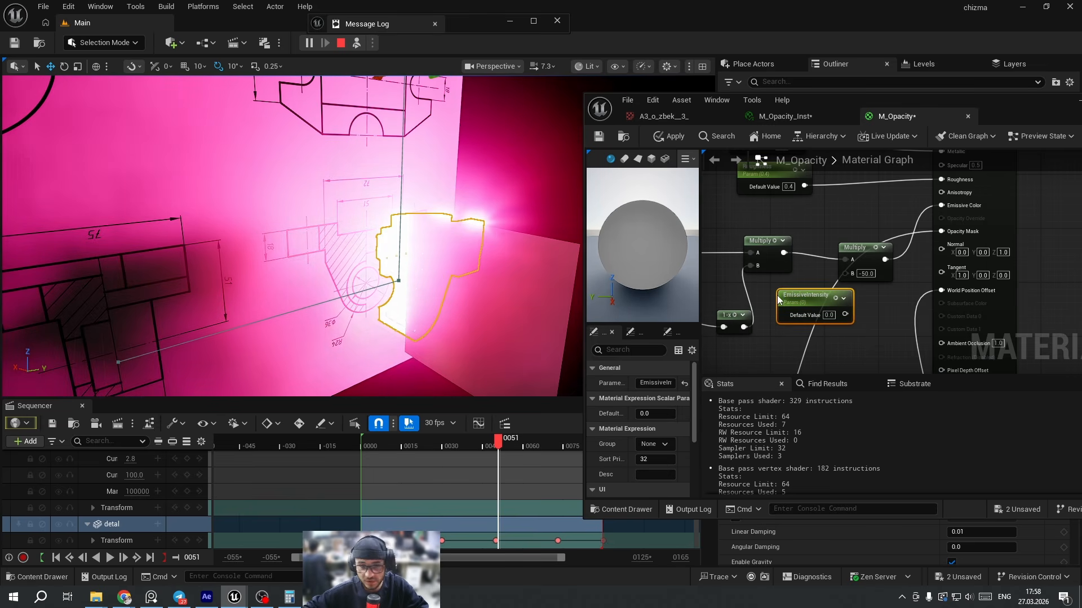
left_click_drag(846, 272, 845, 274)
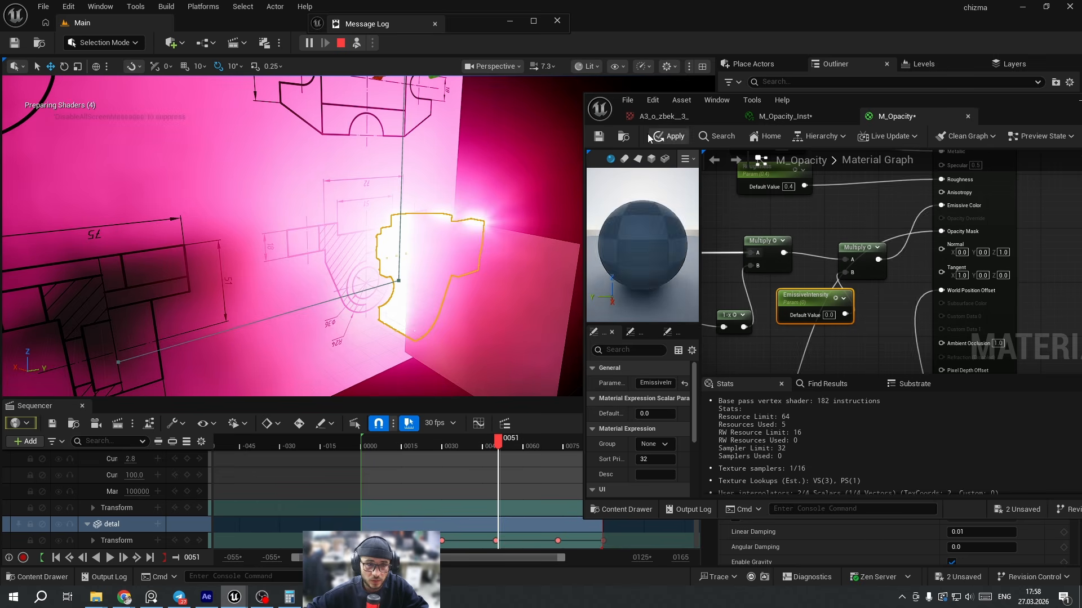
Apply and save the changes to the parent material M_Opacity and return to M_Opacity_Inst.
left_click(666, 138)
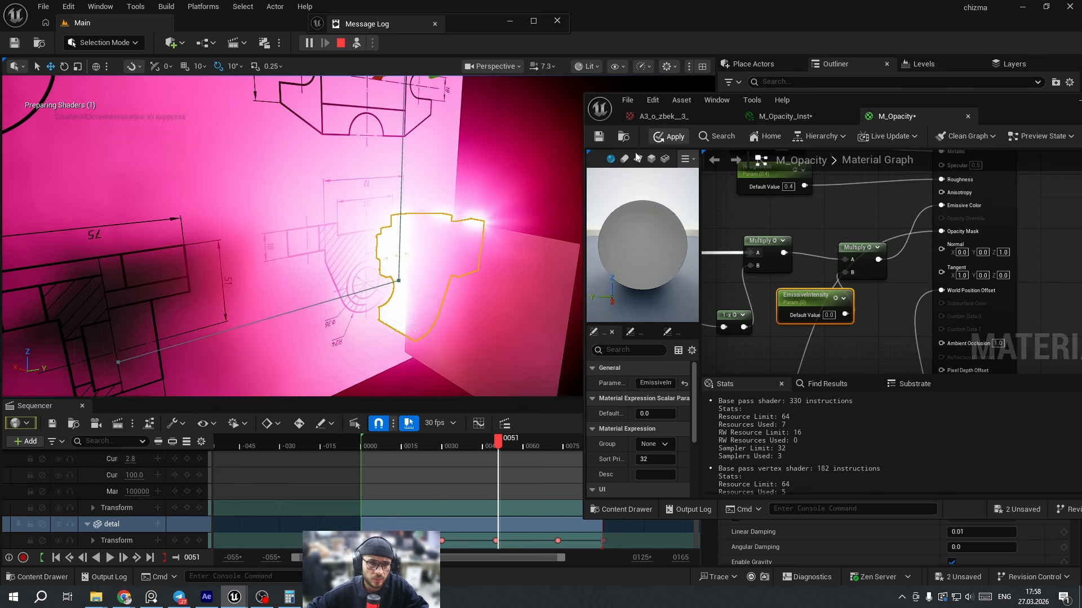
left_click(598, 139)
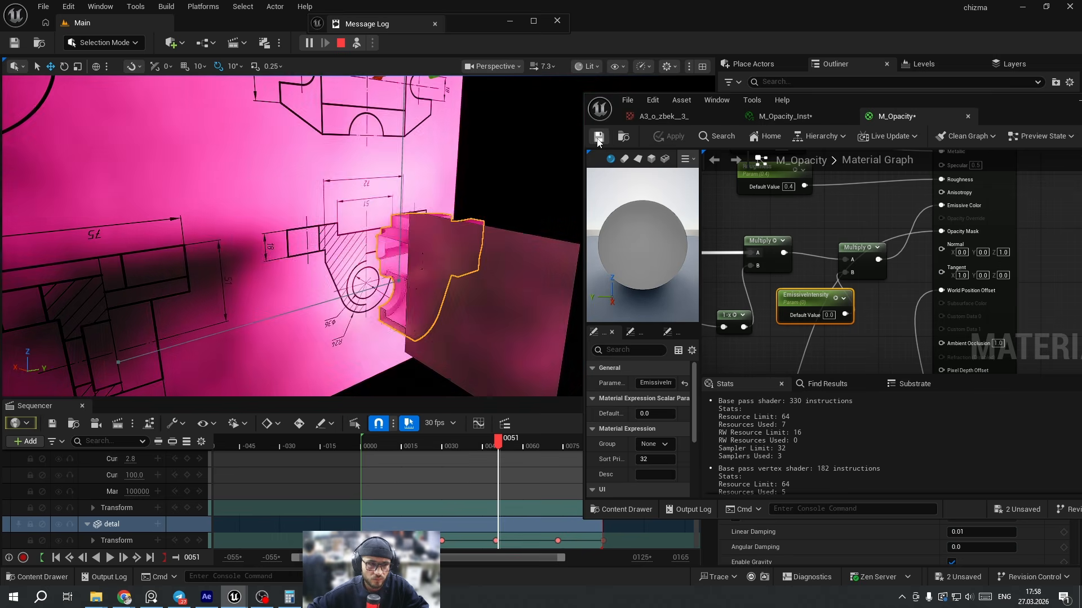
left_click(785, 117)
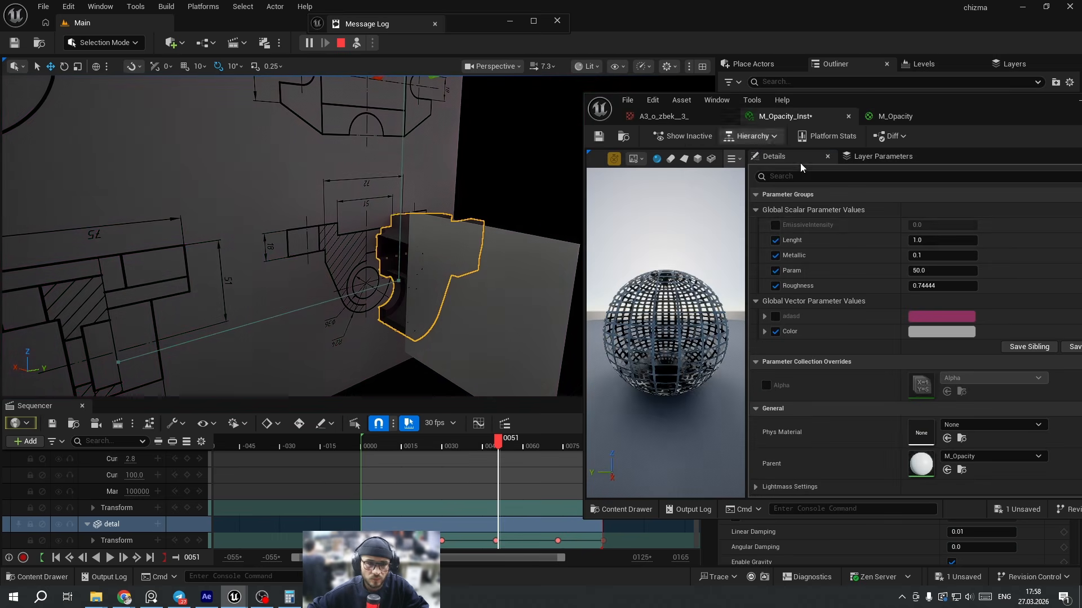
Enable EmissiveIntensity in M_Opacity_Inst and try several strengths, settling on 0.001.
left_click(950, 225)
type("0.3")
key("Return")
type("0.1")
key("Return")
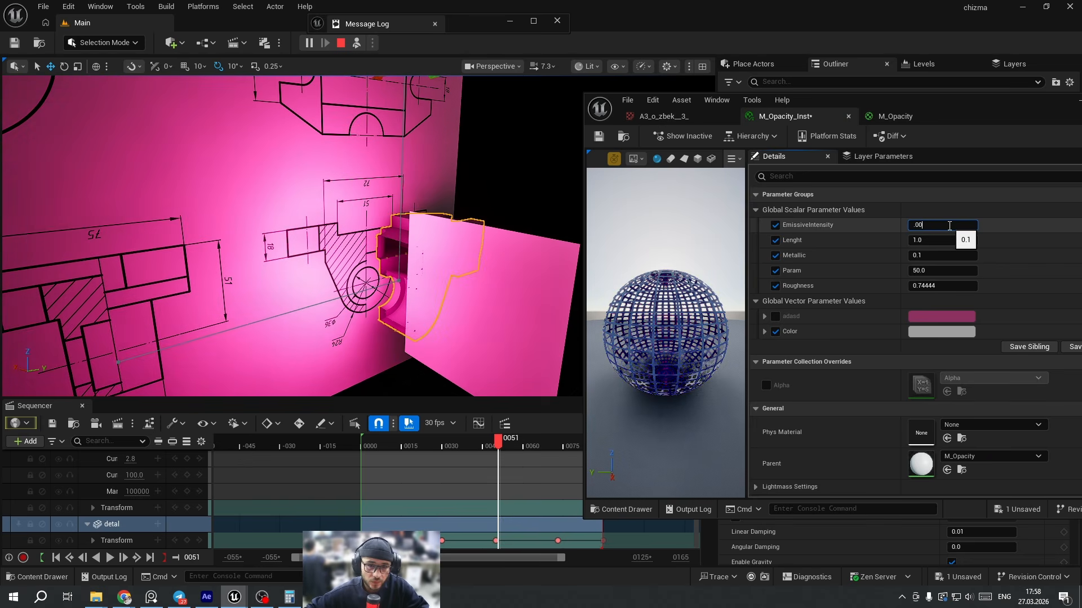
type(".00001")
key("Return")
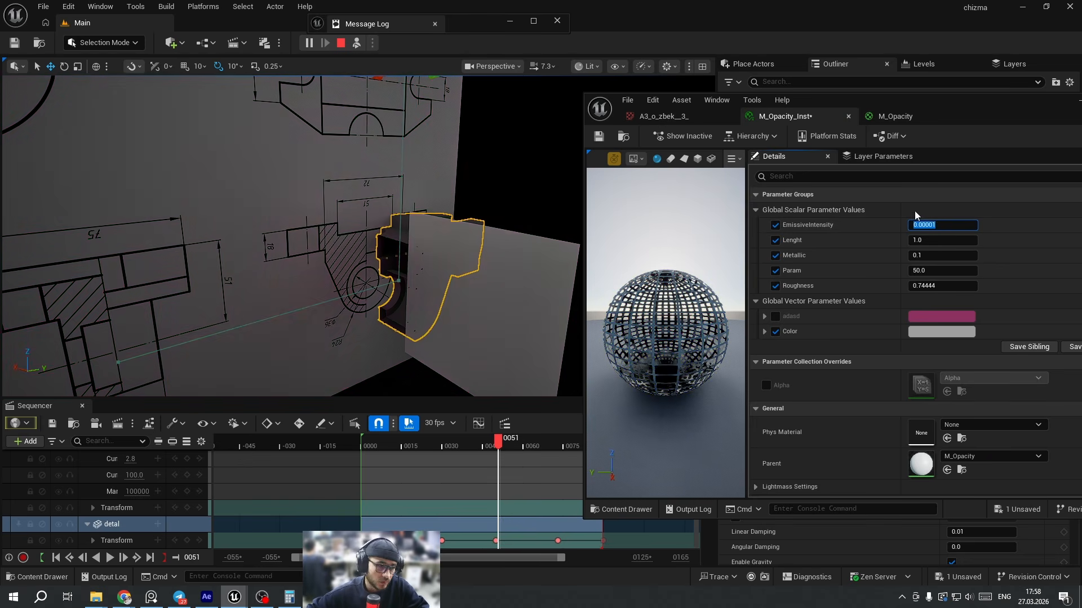
type("0.001")
key("Return")
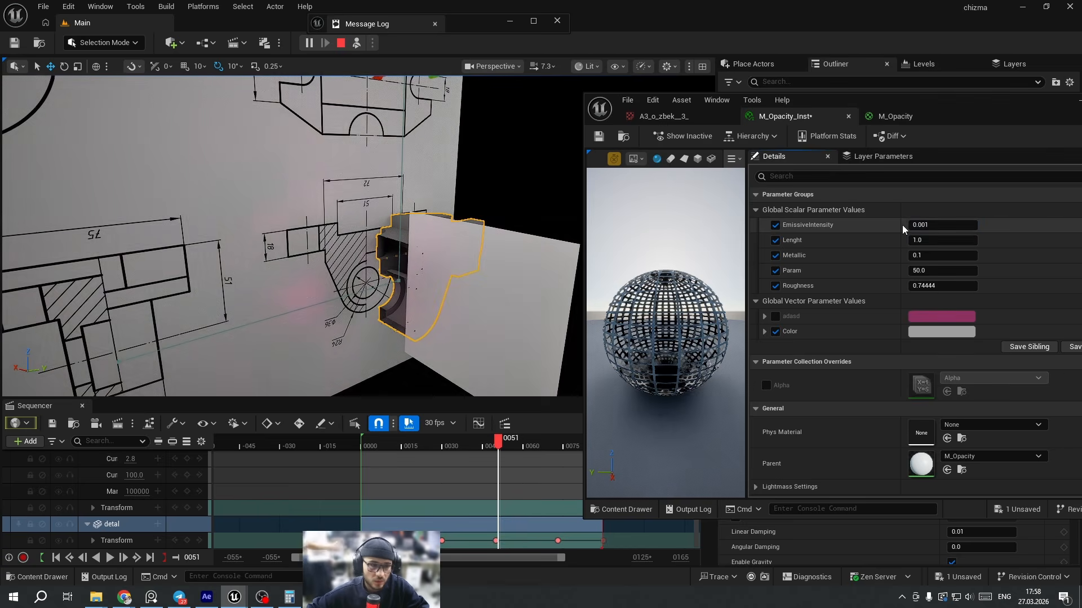
Enable the adasd vector parameter and set its colour to light blue, hex 50AEFF.
left_click(775, 316)
left_click(930, 332)
left_click_drag(756, 319, 741, 316)
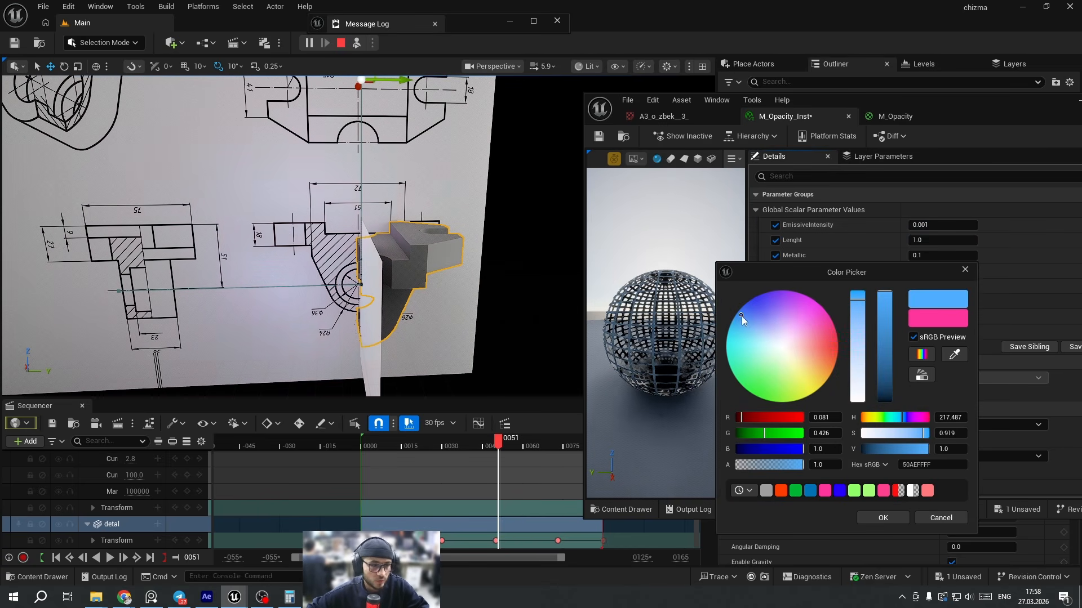
left_click(877, 515)
Restart the level simulation and view the cut part up close at frame 50.
right_click_drag(417, 289, 389, 287)
left_click(376, 307)
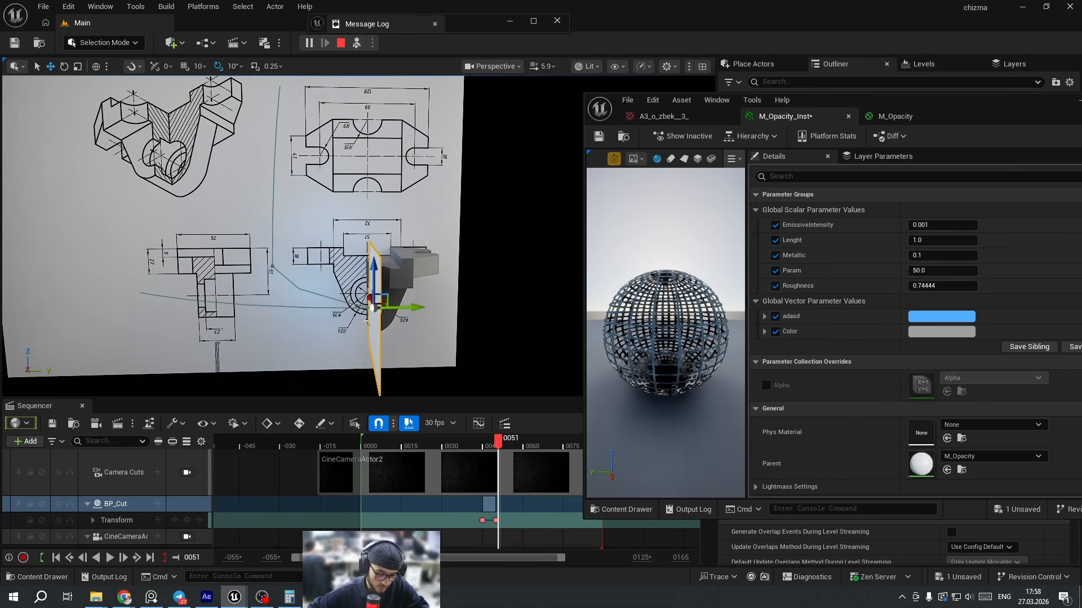
key("Escape")
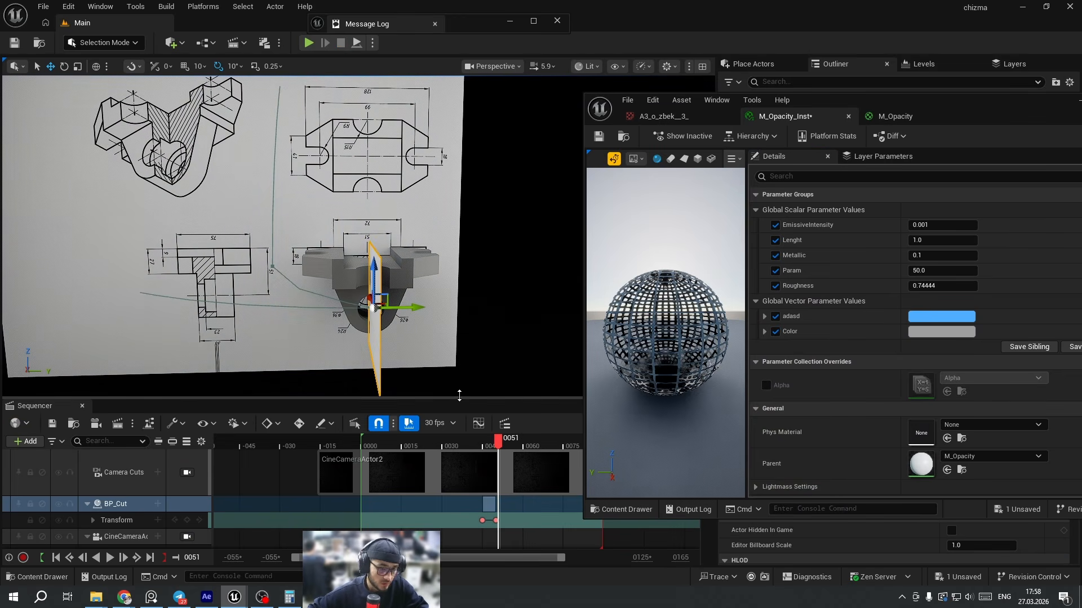
left_click(357, 48)
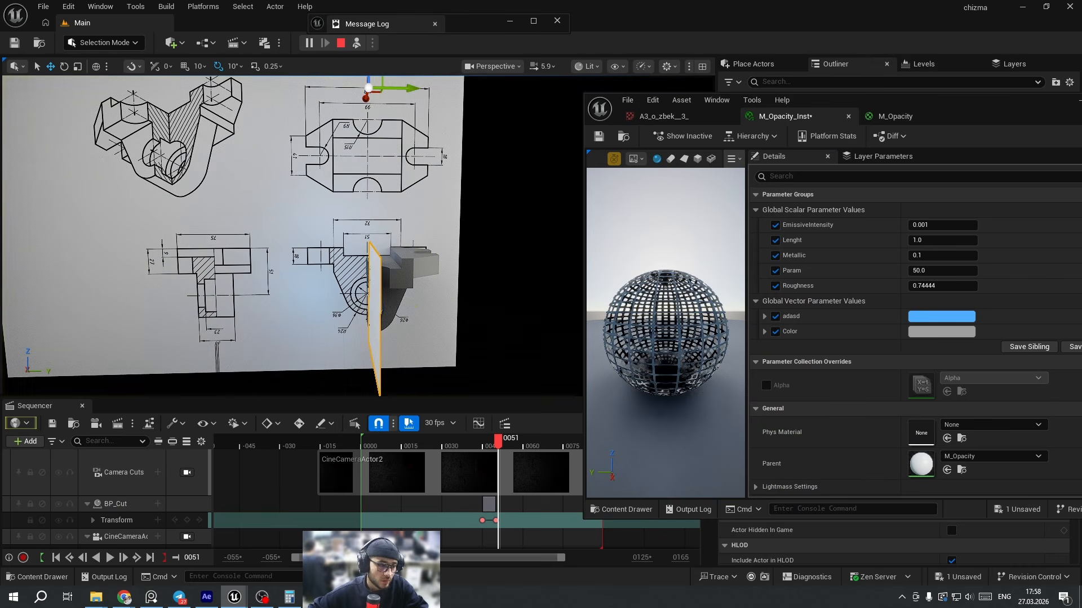
right_click_drag(380, 293, 462, 313)
key("w")
key("a")
scroll(380, 293, "down", 2)
mouse_move(498, 443)
left_mouse_down()
mouse_move(480, 449)
mouse_move(495, 451)
left_mouse_up()
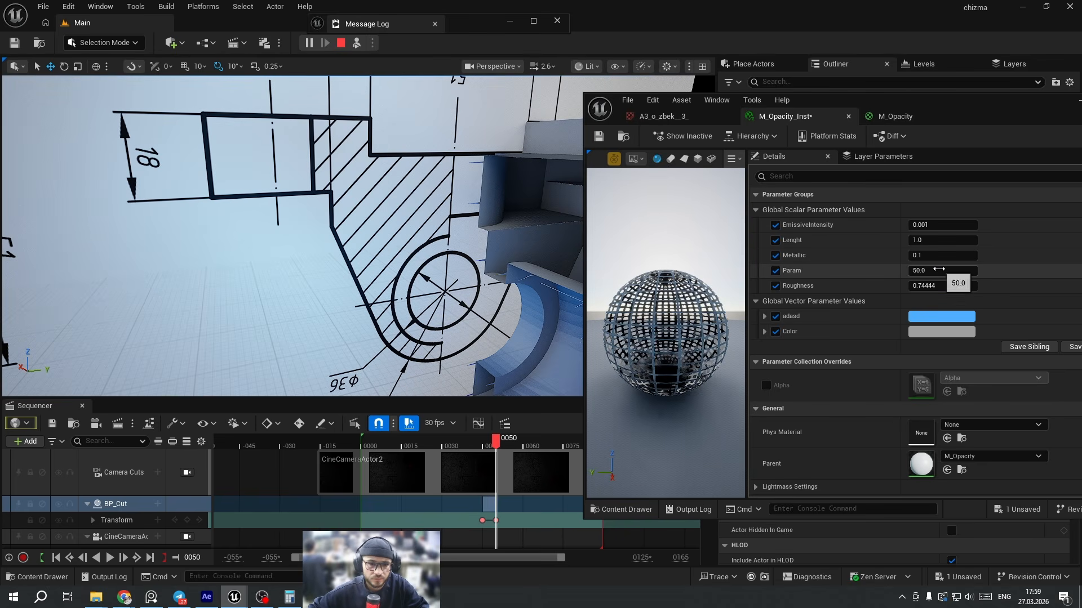
Raise the Param value in M_Opacity_Inst to about 4485 to spread the wireframe on the cut part.
left_click_drag(942, 271, 997, 271)
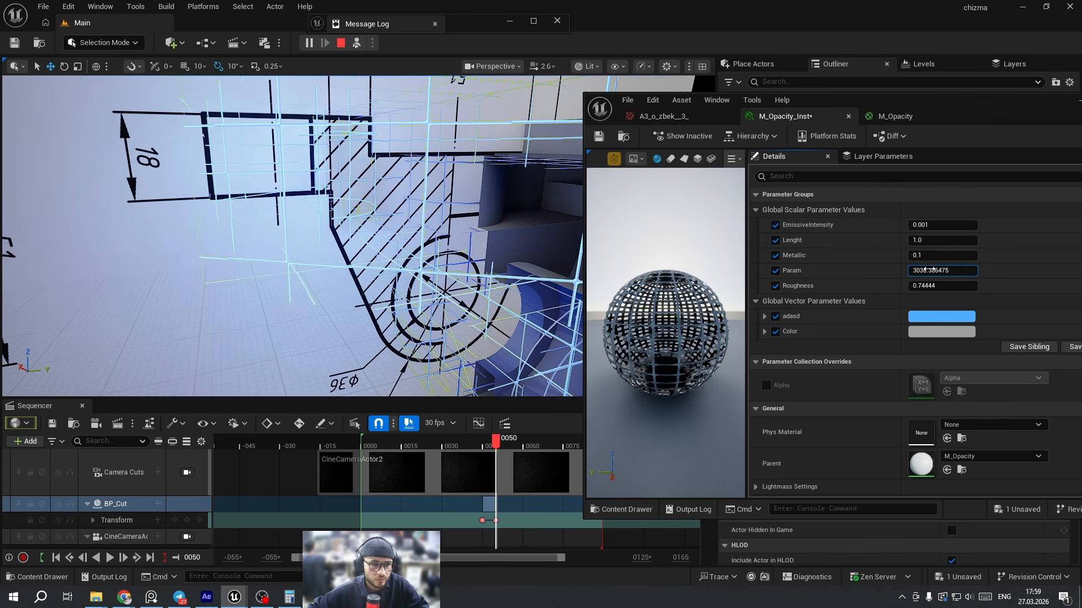
key("s")
mouse_move(315, 236)
right_mouse_down()
mouse_move(417, 245)
mouse_move(361, 262)
mouse_move(287, 251)
mouse_move(318, 232)
right_mouse_up()
key("w")
key("d")
key("w")
key("a")
key("d")
left_click_drag(942, 271, 930, 271)
In the parent material M_Opacity, rename the scalar parameter Param to WireFrame.
scroll(896, 298, "down", 1)
left_click(757, 169)
scroll(821, 268, "down", 3)
right_click_drag(821, 268, 839, 226)
scroll(838, 266, "up", 3)
double_click(840, 267)
type("WireFrame")
key("Return")
Add a scalar parameter WireFrameTile with default 30, connect it to B of the Multiply before the Panner, and save M_Opacity.
scroll(846, 267, "down", 3)
scroll(757, 247, "up", 3)
key("s")
left_click(784, 270)
type("Wi")
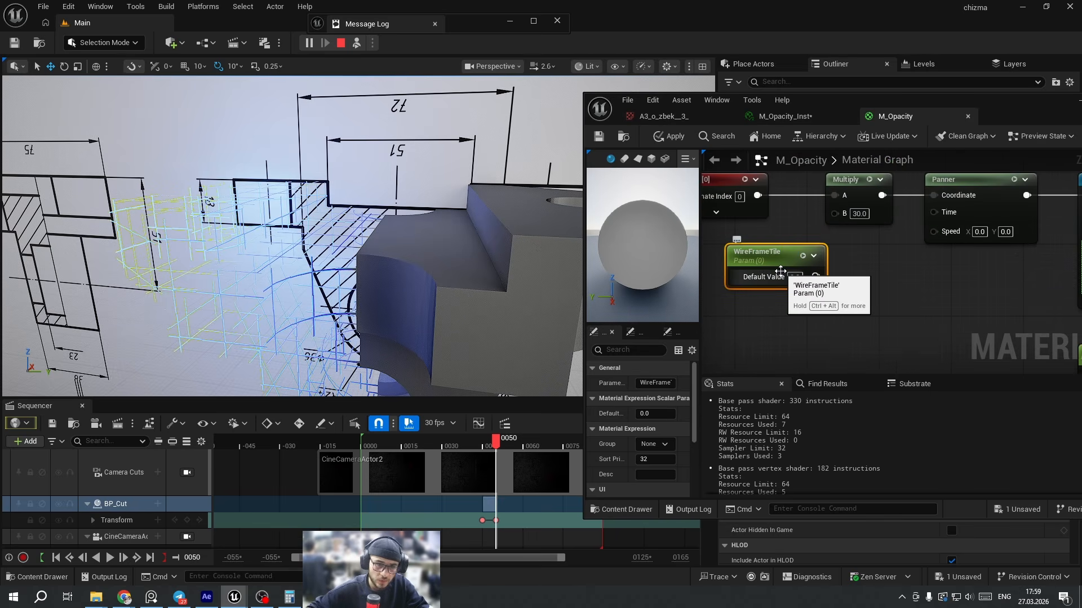
left_click_drag(814, 276, 834, 213)
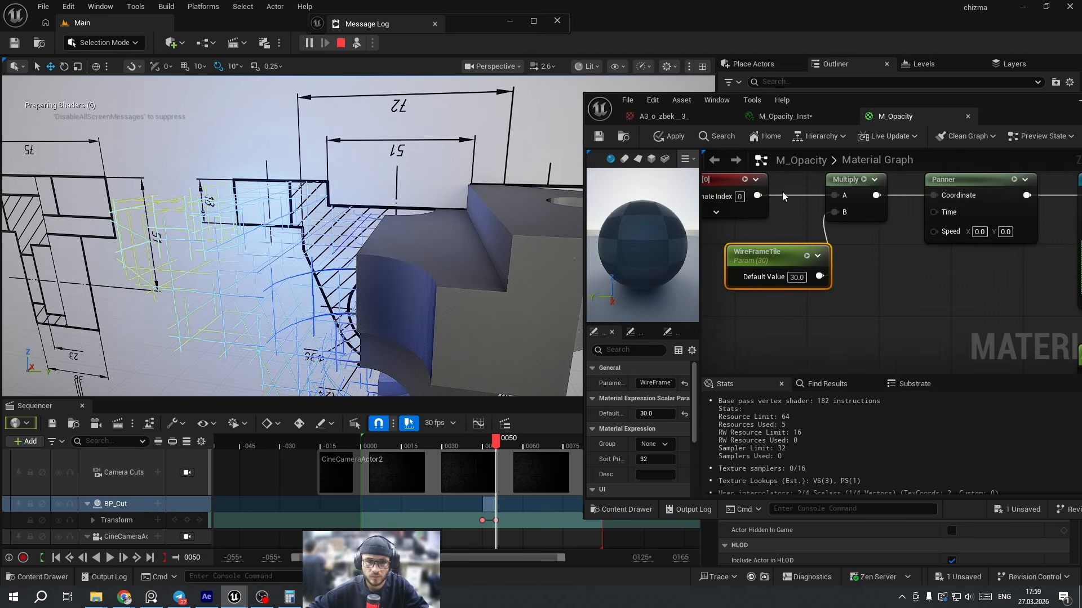
left_click(598, 138)
left_click(785, 116)
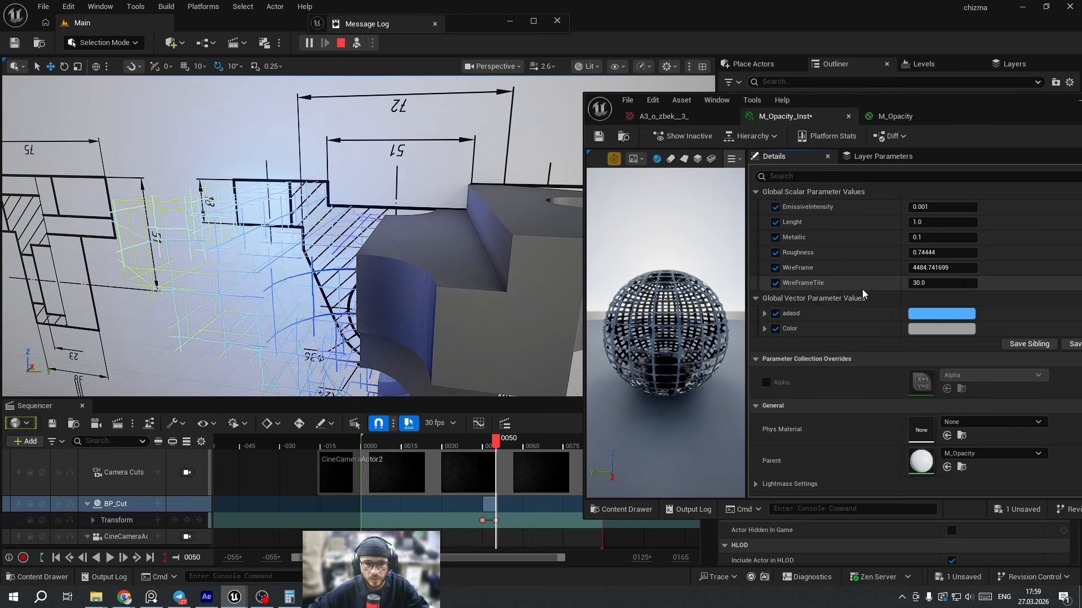
Set WireFrameTile to 100 in M_Opacity_Inst and minimize the material editor.
left_click(922, 283)
type("50")
key("Return")
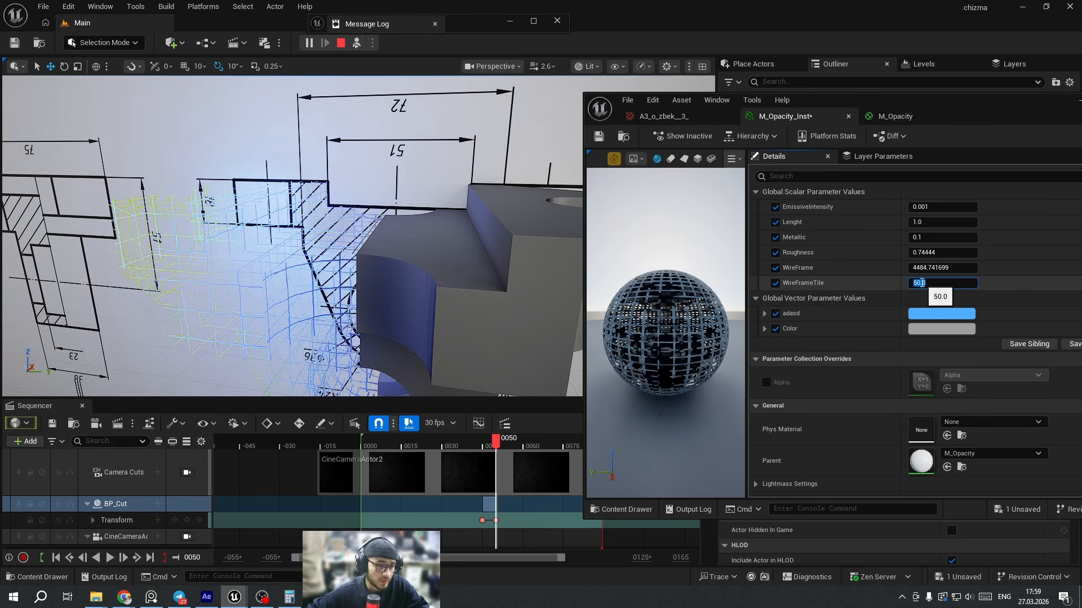
key("Return")
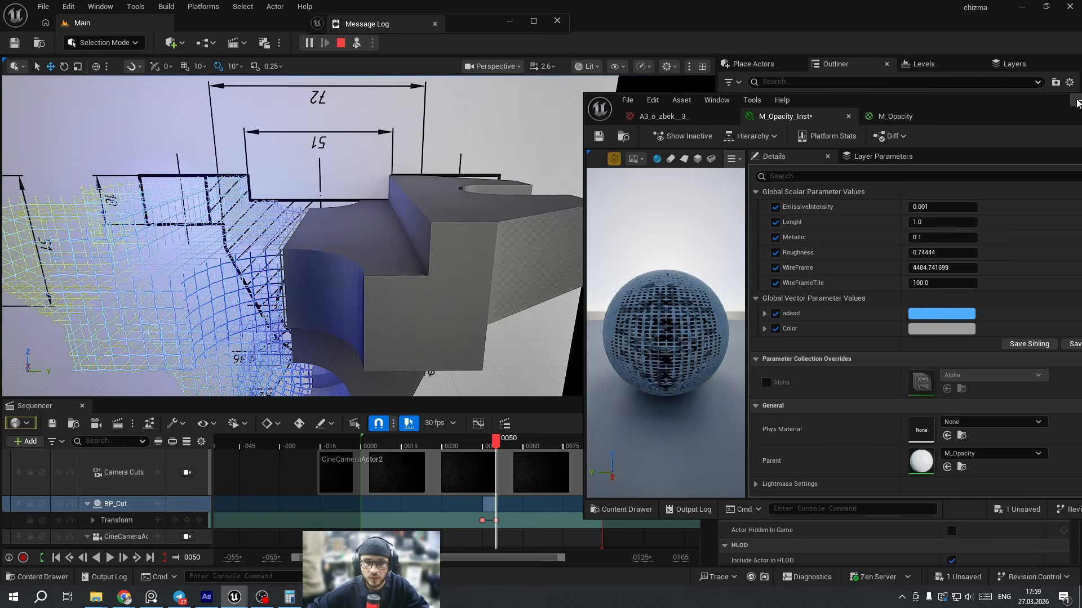
left_click(1076, 102)
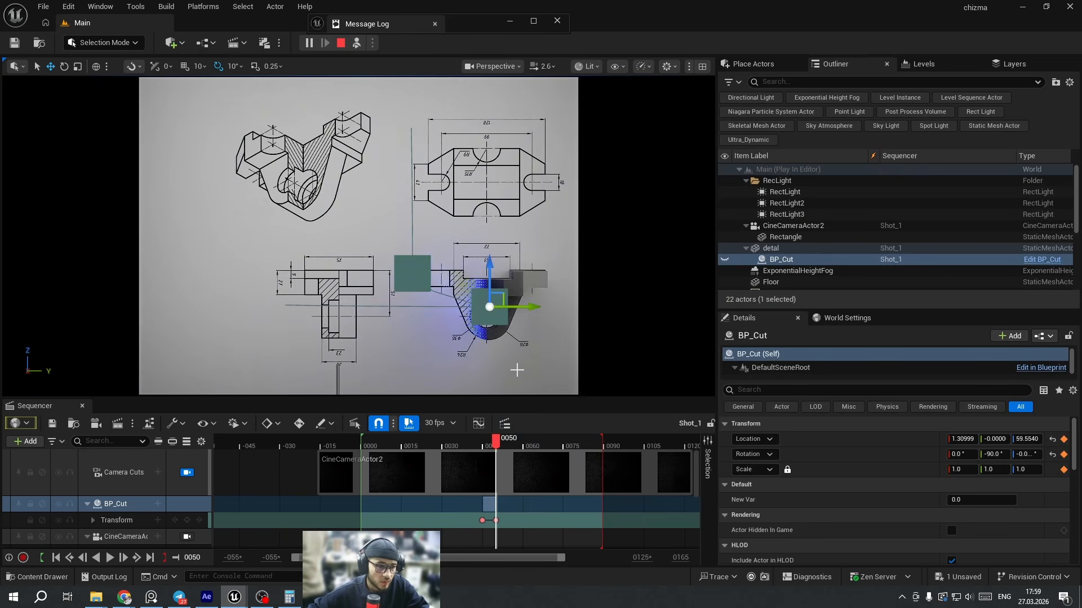
Scrub and play back the shot past frame 50 to preview the section cut.
left_click_drag(496, 443, 517, 461)
key("space")
key("space")
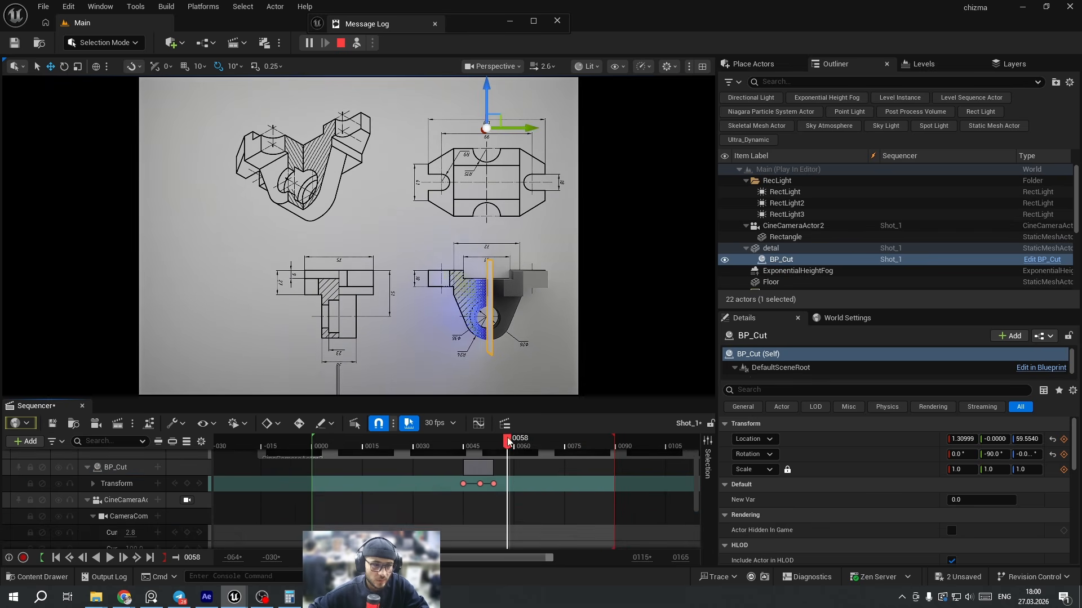
At frame 69, move BP_Cut sideways past the part toward the side view and key its transform.
mouse_move(509, 446)
left_mouse_down()
mouse_move(489, 446)
mouse_move(617, 452)
mouse_move(530, 454)
mouse_move(611, 455)
mouse_move(546, 457)
left_mouse_up()
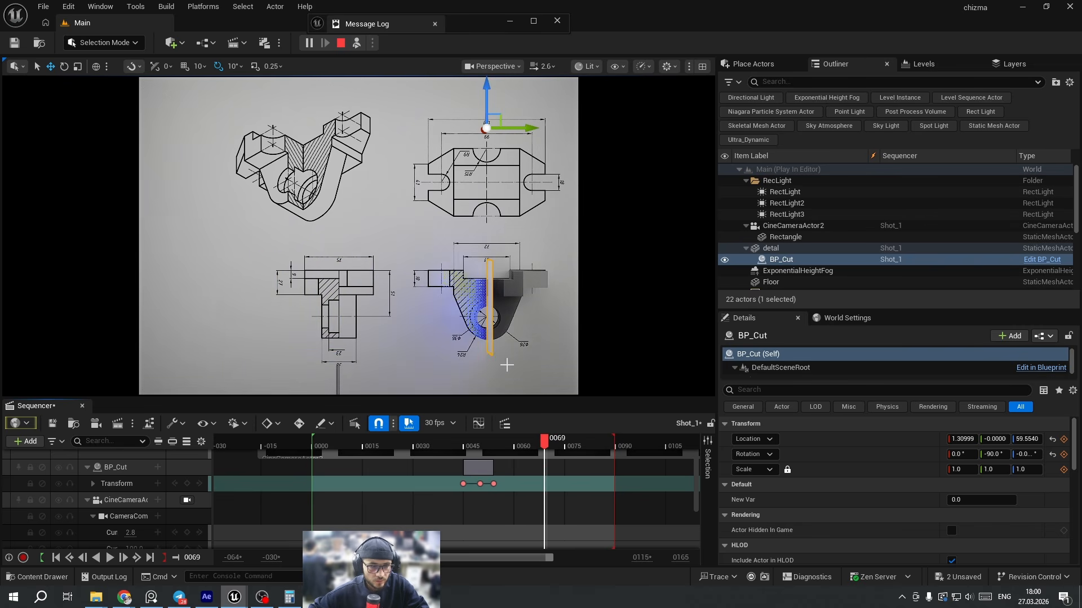
left_click(515, 305)
left_click_drag(524, 306, 406, 307)
left_click(187, 484)
Try moving BP_Cut's last two keys further along the timeline and rotating it -90 degrees at frame 73, and undo both changes.
mouse_move(549, 449)
left_mouse_down()
mouse_move(644, 467)
mouse_move(427, 461)
mouse_move(510, 472)
mouse_move(479, 447)
mouse_move(508, 452)
mouse_move(509, 486)
mouse_move(528, 487)
mouse_move(531, 447)
mouse_move(577, 456)
mouse_move(539, 456)
mouse_move(559, 484)
left_mouse_up()
mouse_move(526, 448)
left_mouse_down()
mouse_move(621, 470)
mouse_move(555, 459)
left_mouse_up()
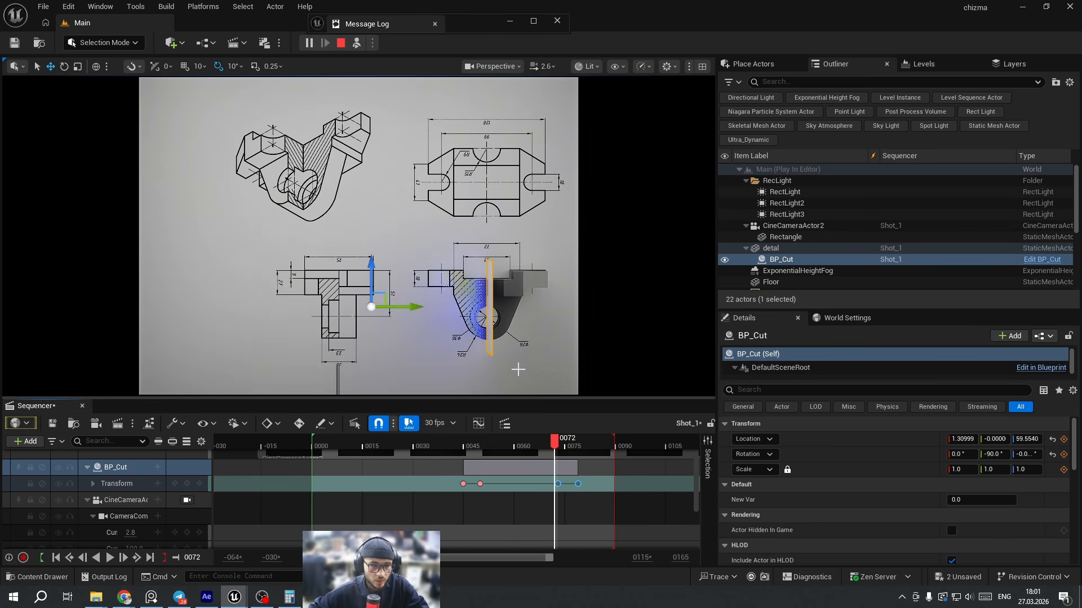
left_click(490, 329)
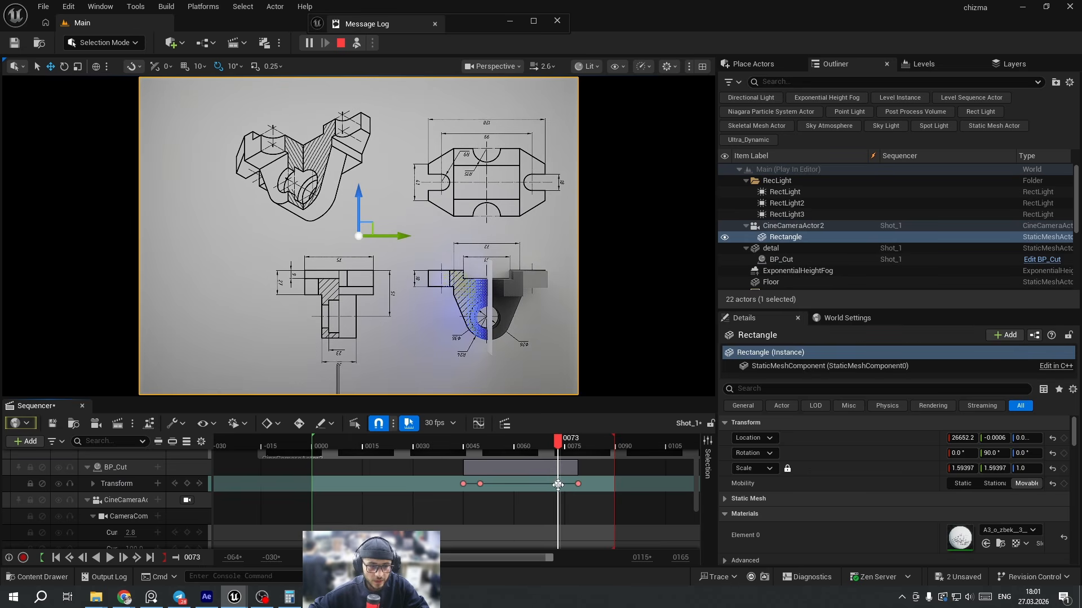
left_click(558, 484)
left_click(507, 314)
left_click_drag(454, 265, 399, 295)
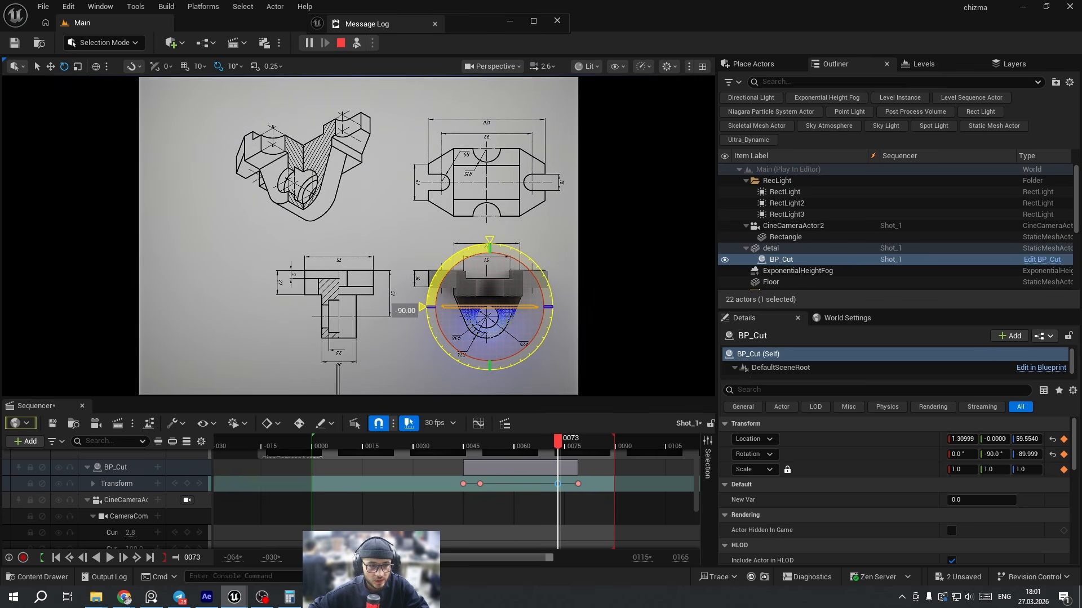
key("ctrl+z")
key("w")
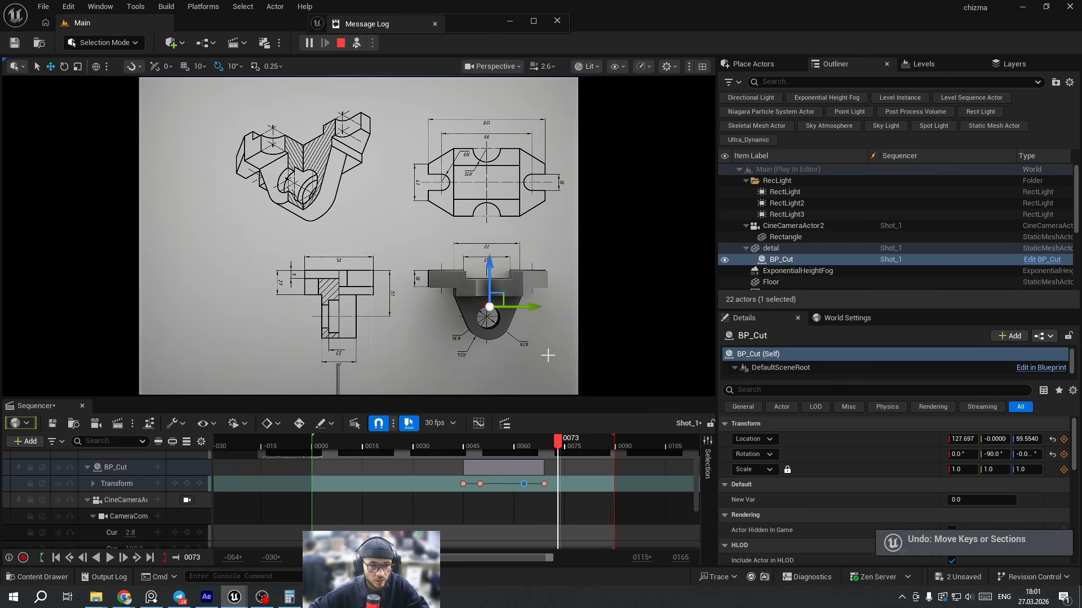
Save the current work and scrub through the BP_Cut keys to check the cut's timing.
key("ctrl+s")
left_click_drag(558, 439, 516, 492)
scroll(483, 480, "up", 5, "ctrl")
left_click_drag(454, 450, 553, 479)
Open detal's material instance M_Opacity_Inst and brighten its Color parameter to near white, hex EBEBEB.
left_click(502, 287)
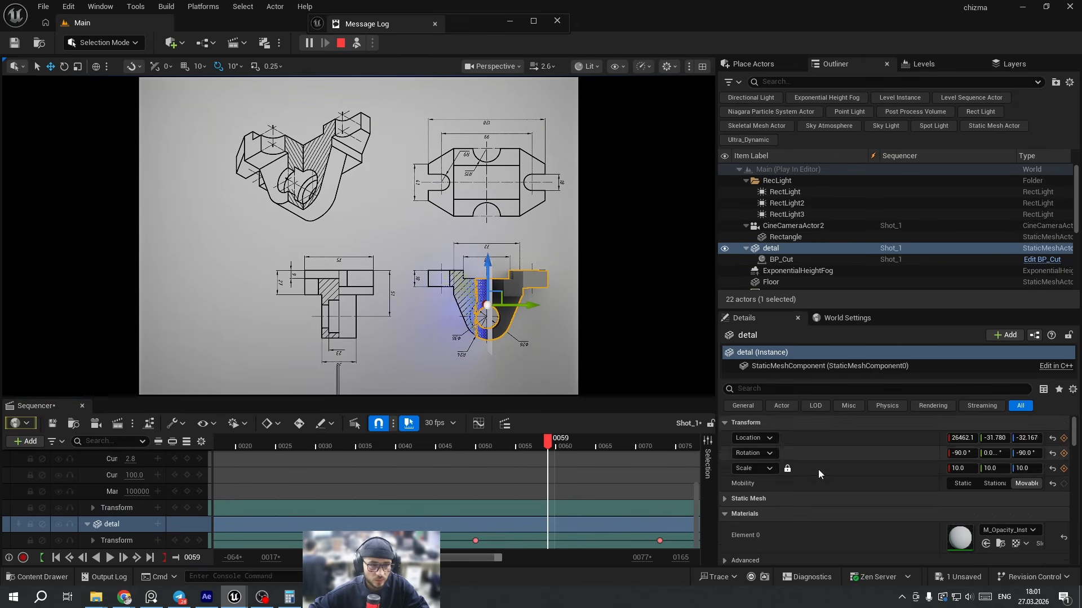
scroll(793, 453, "down", 2)
double_click(961, 484)
left_click(938, 329)
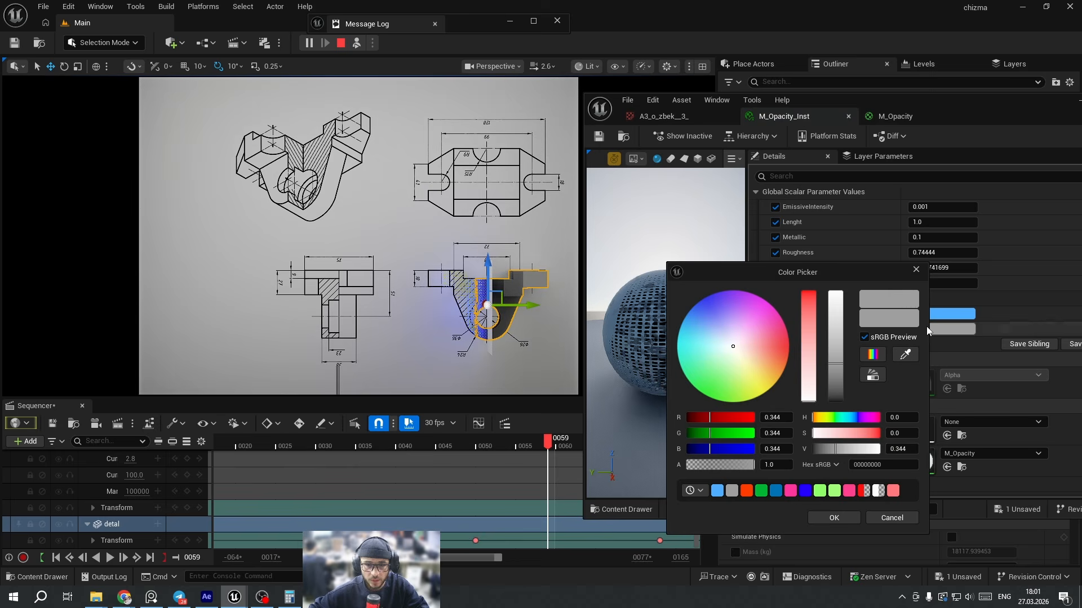
left_click_drag(837, 332, 838, 317)
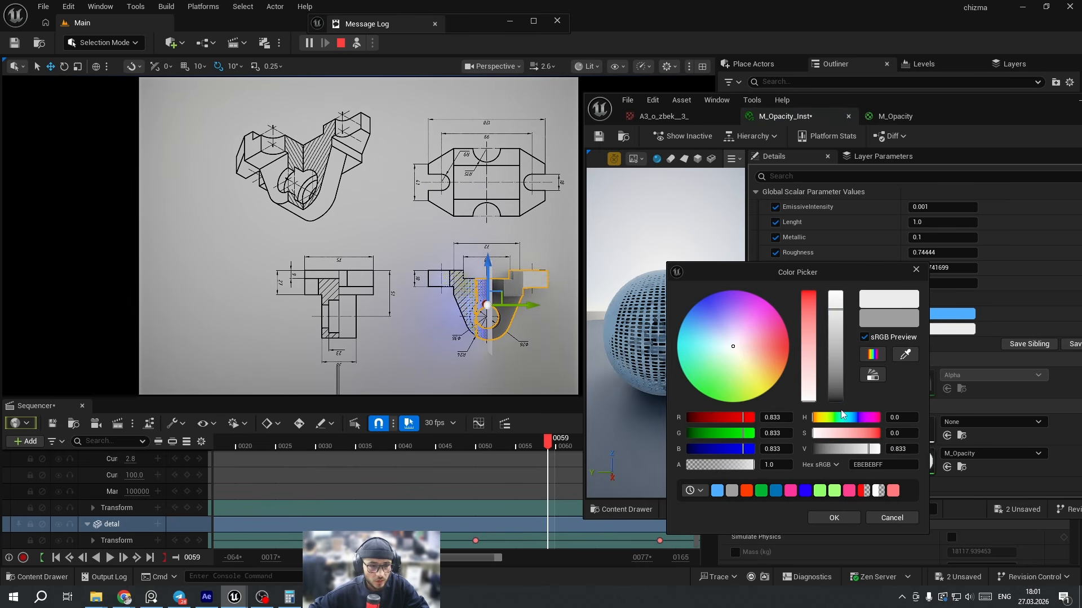
left_click(834, 518)
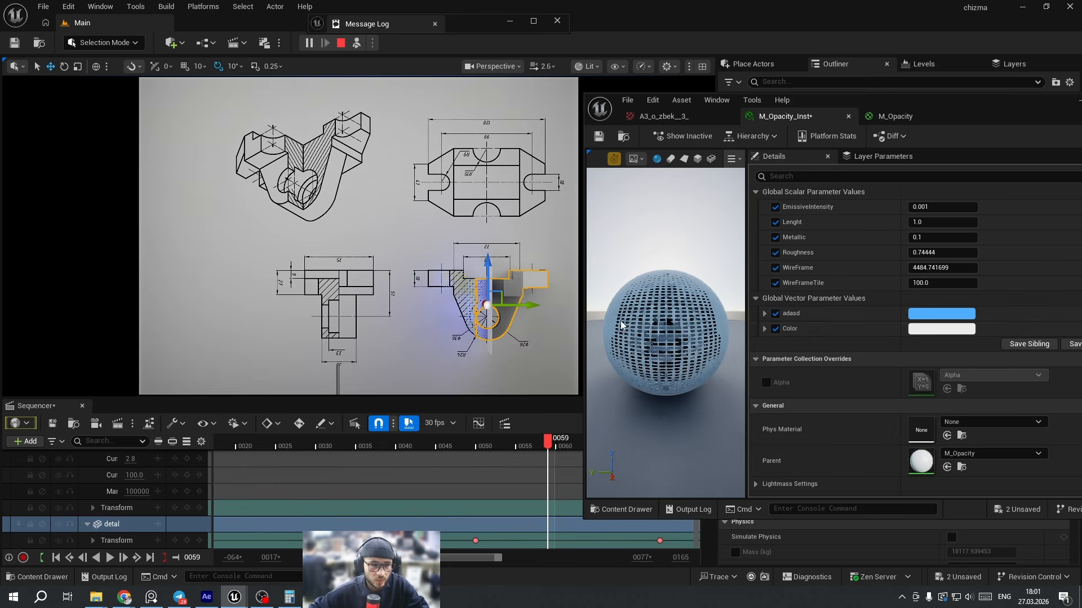
left_click(948, 314)
left_click_drag(802, 340, 736, 384)
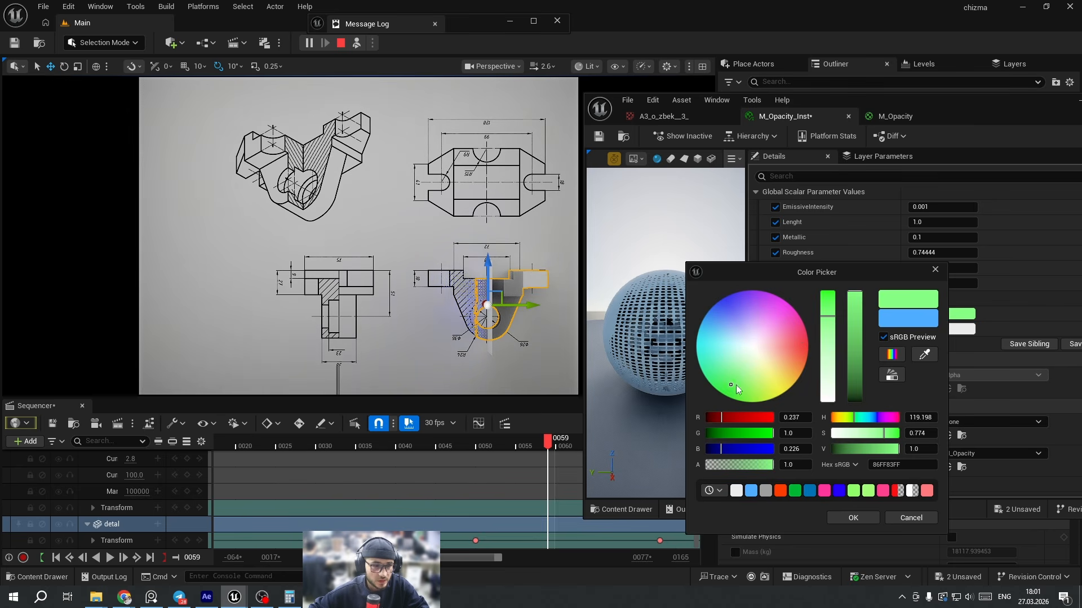
left_click(922, 521)
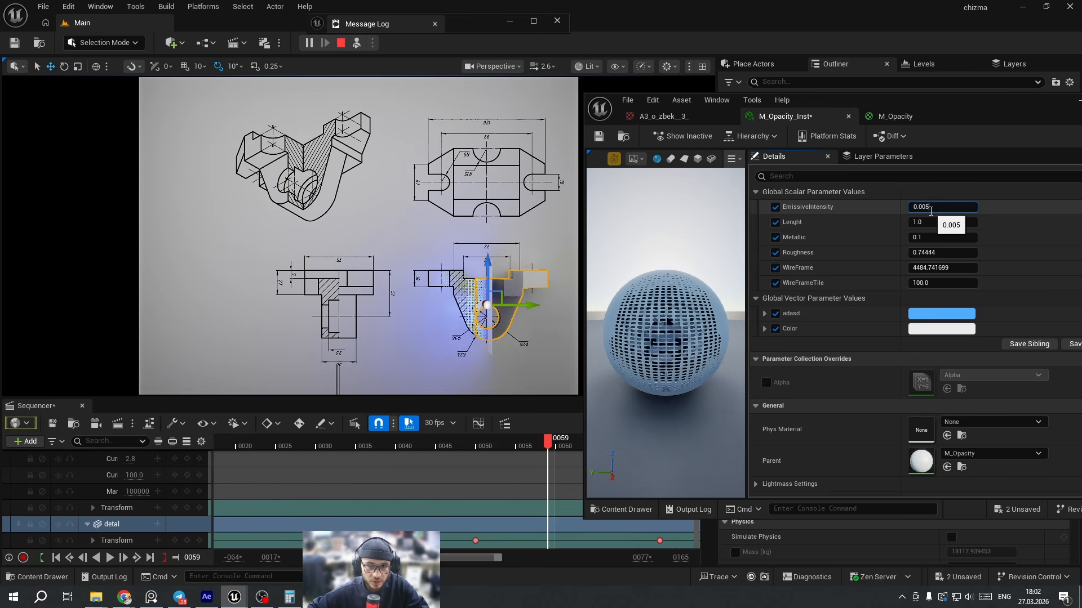
Set EmissiveIntensity in M_Opacity_Inst to 0.002 and minimize the material editor.
type("2")
key("Return")
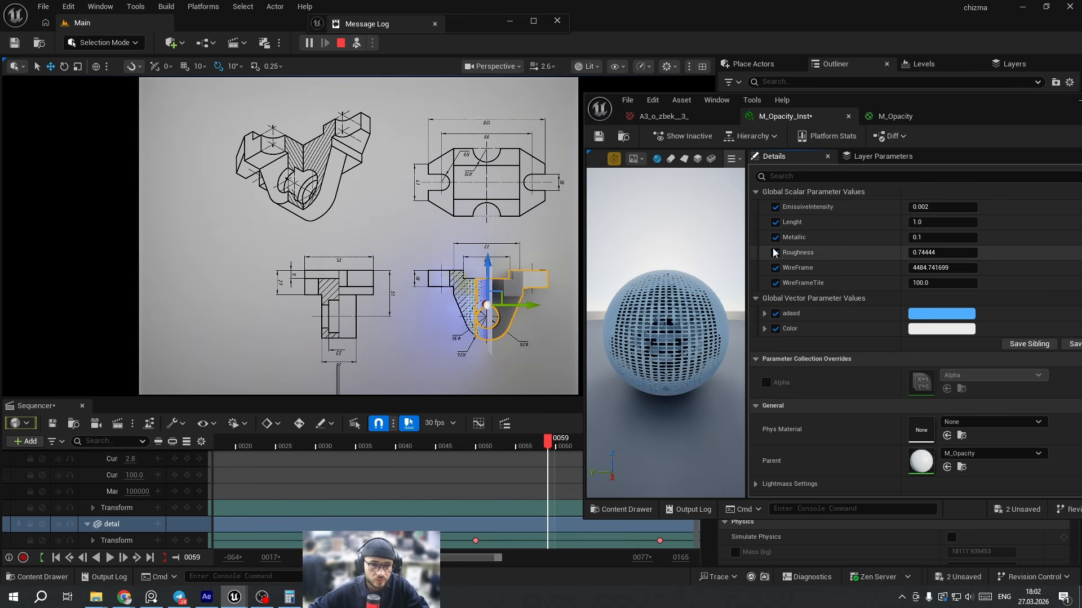
left_click(1077, 103)
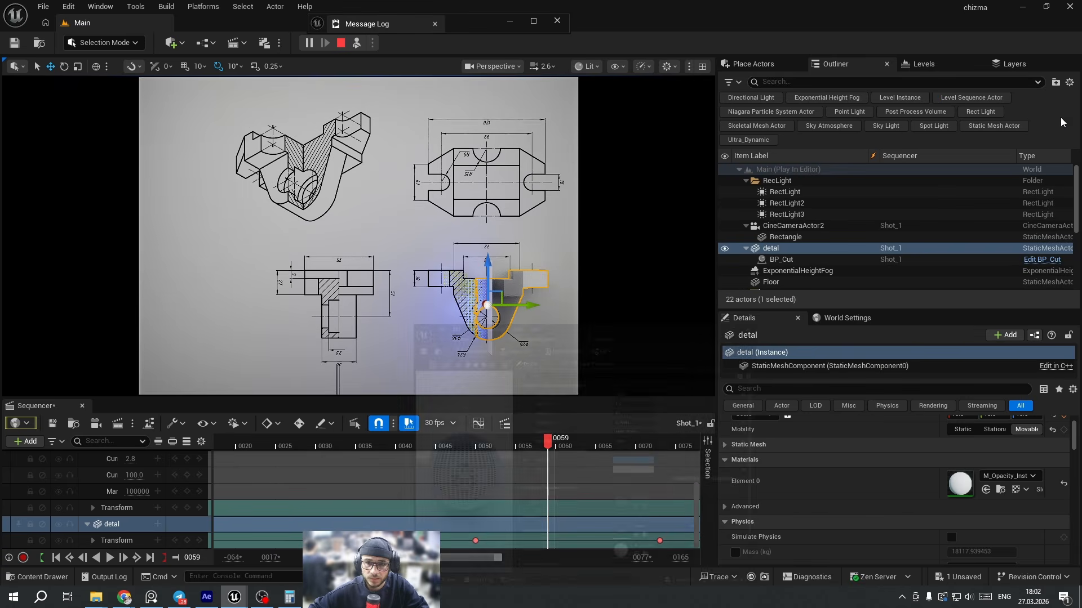
Scrub through the shot to review the updated cut effect, ending at frame 46.
left_click_drag(558, 444, 644, 464)
right_click_drag(618, 475, 560, 476)
scroll(560, 474, "down", 3, "ctrl")
left_click_drag(573, 451, 462, 458)
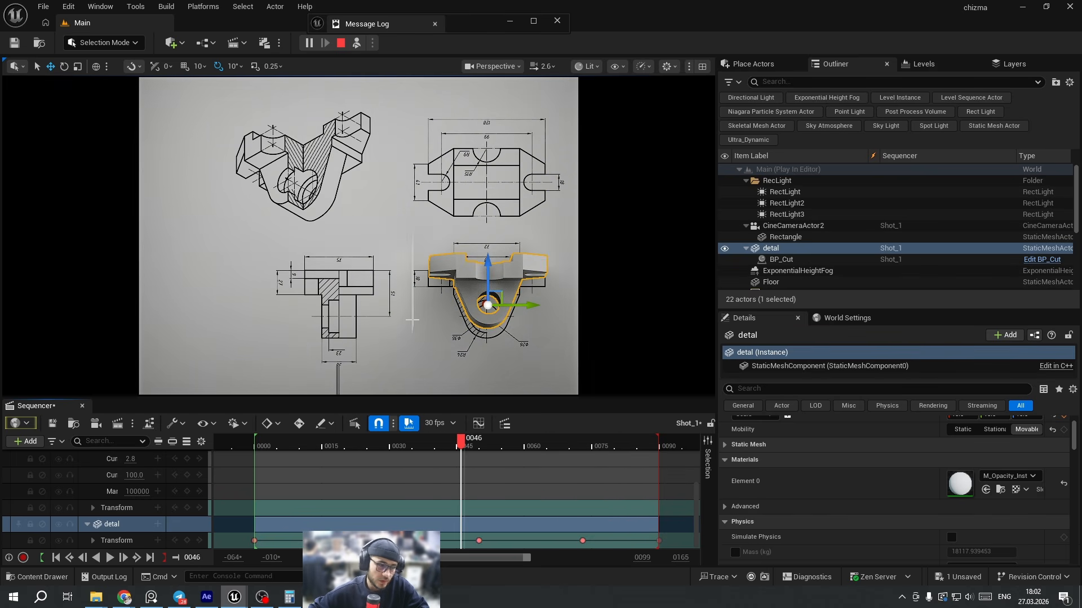
Focus the view on the part, select BP_Cut and stop the level simulation.
key("f")
left_click_drag(409, 320, 445, 327, "alt")
key("Escape")
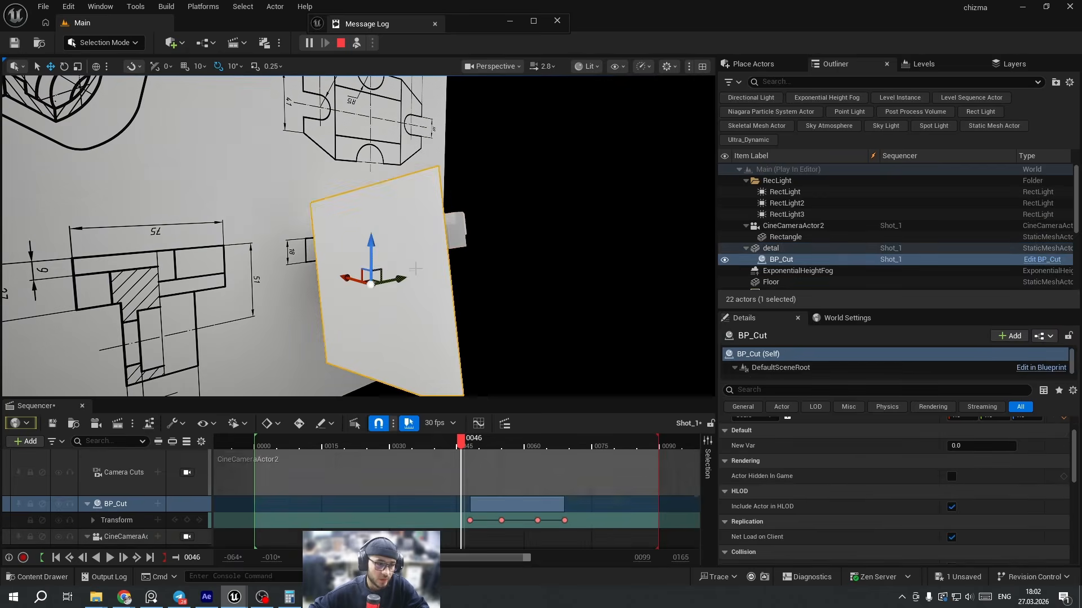
scroll(100, 455, "down", 1)
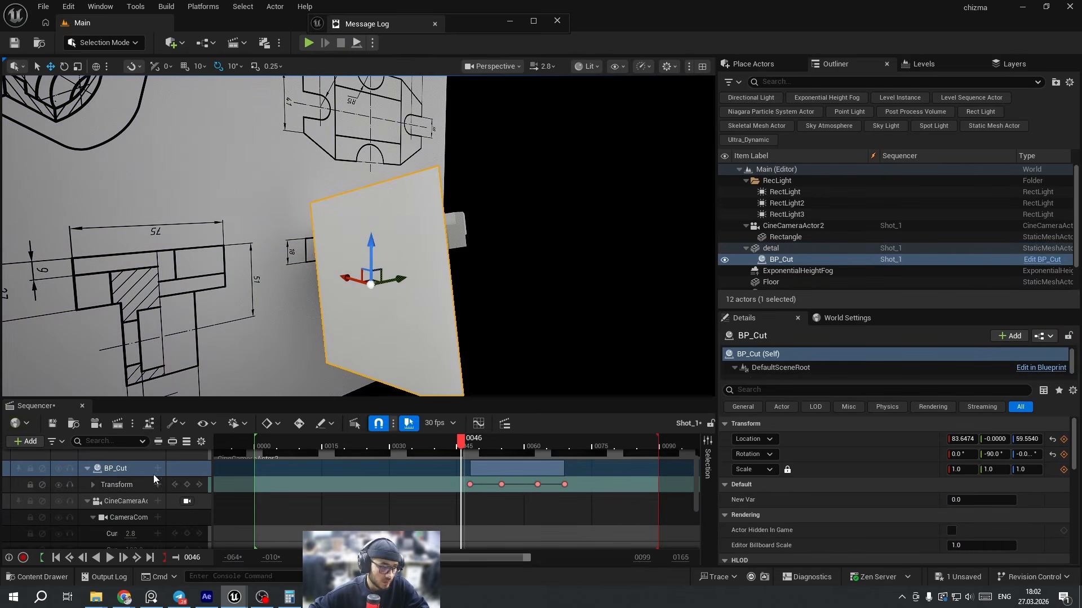
Add a Visibility track with visibility off to BP_Cut, and simulate the level to review the cut up to frame 58.
left_click(159, 469)
left_click(182, 454)
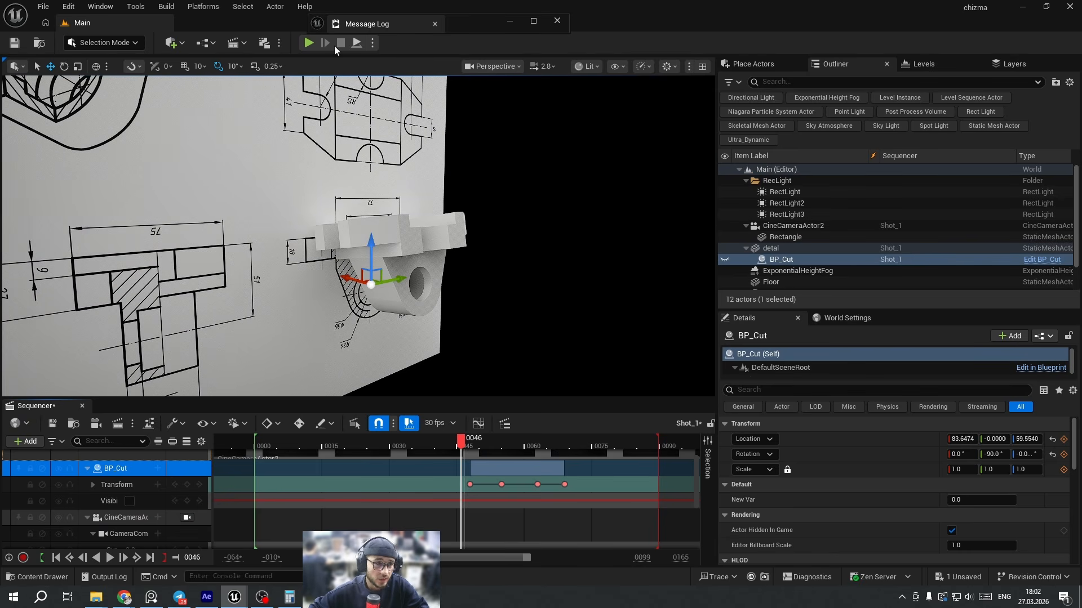
left_click(352, 45)
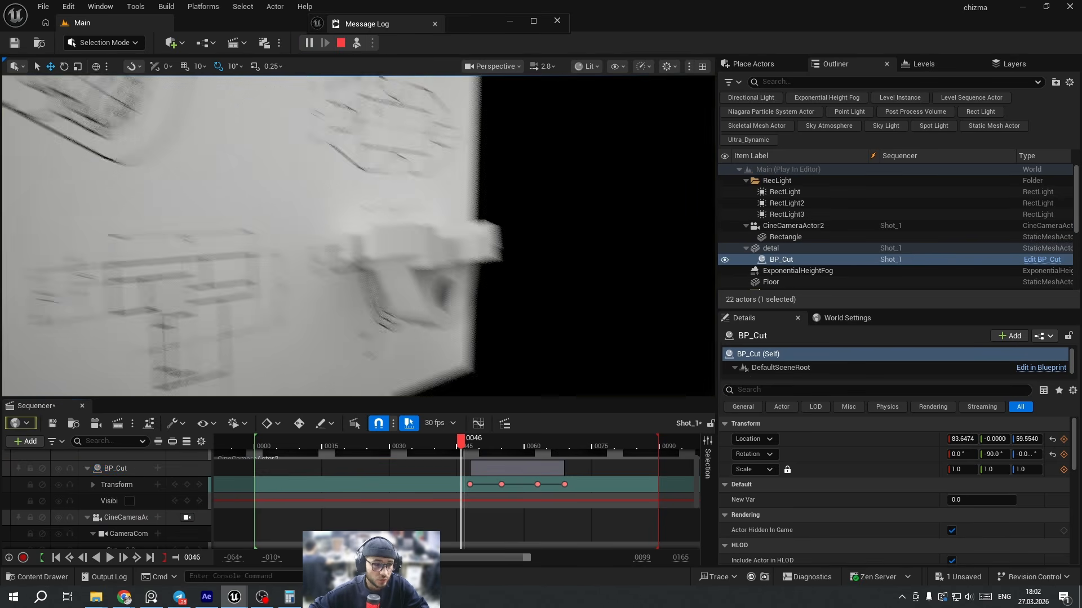
left_click_drag(480, 440, 515, 459)
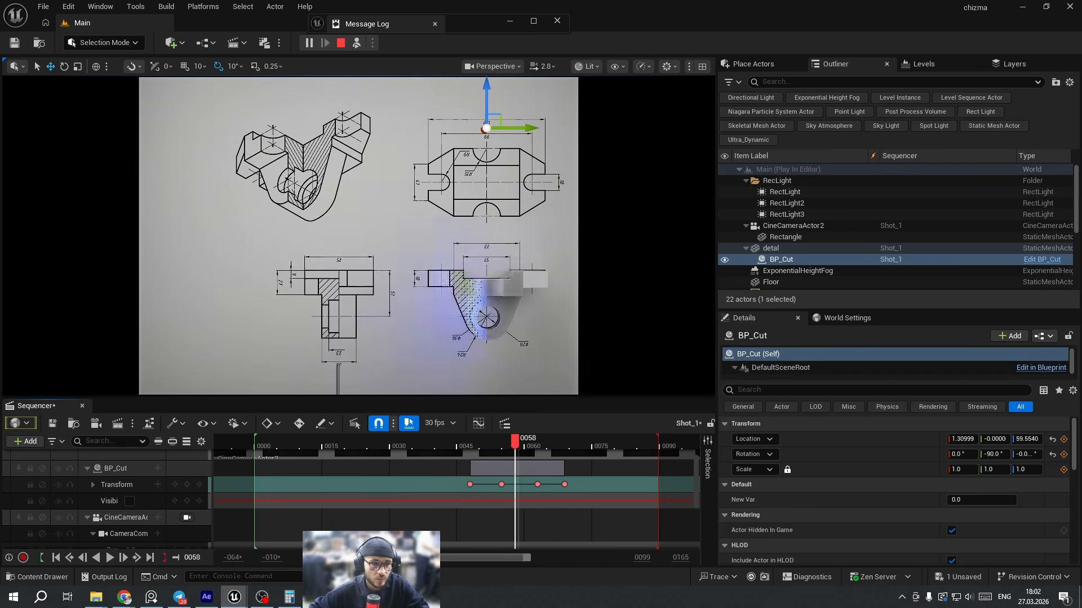
Stop the simulation, queue Shot_1 for movie rendering, and replace its JPG export with a PNG sequence plus an Anti-aliasing setting.
left_click(341, 44)
left_click(117, 423)
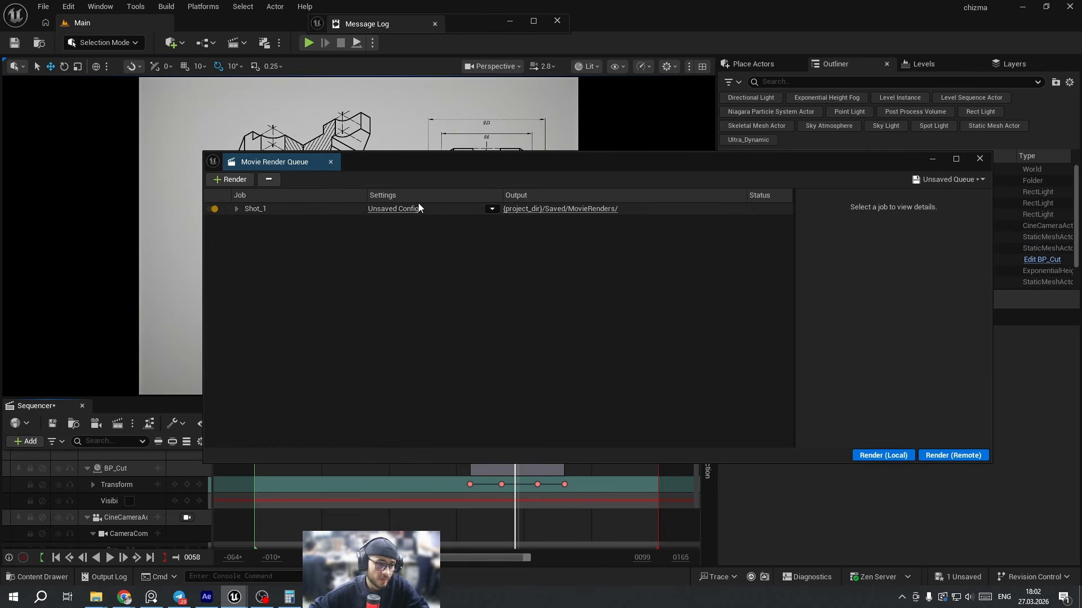
left_click(418, 208)
left_click(428, 176)
left_click(370, 142)
left_click(395, 186)
left_click(370, 142)
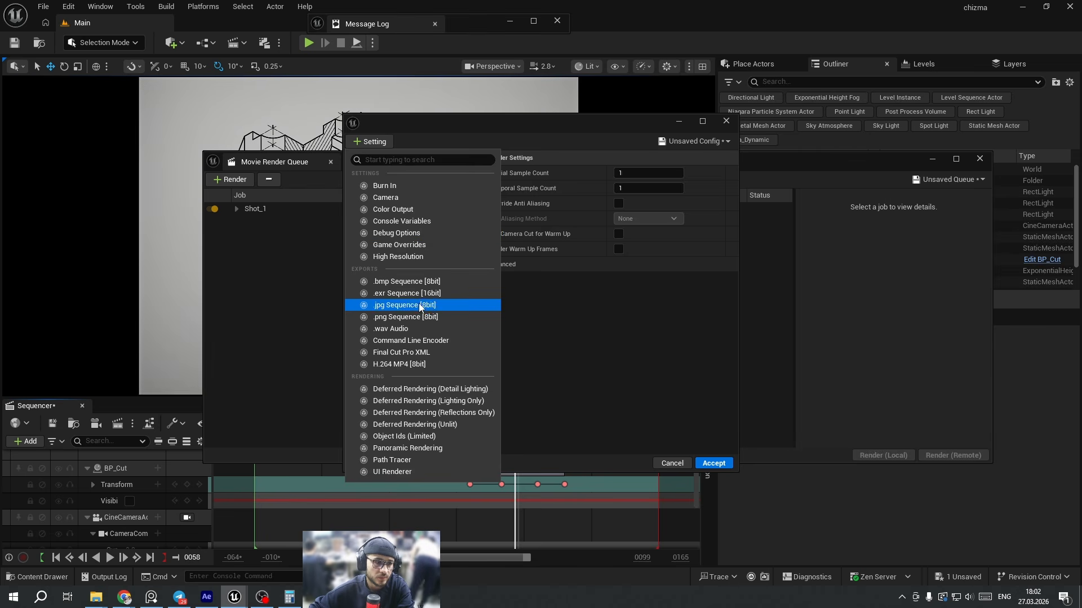
left_click(421, 317)
Override the render's anti-aliasing with a sample count of 8, a warm-up count of 32 and Render Warm Up Frames enabled.
left_click(420, 236)
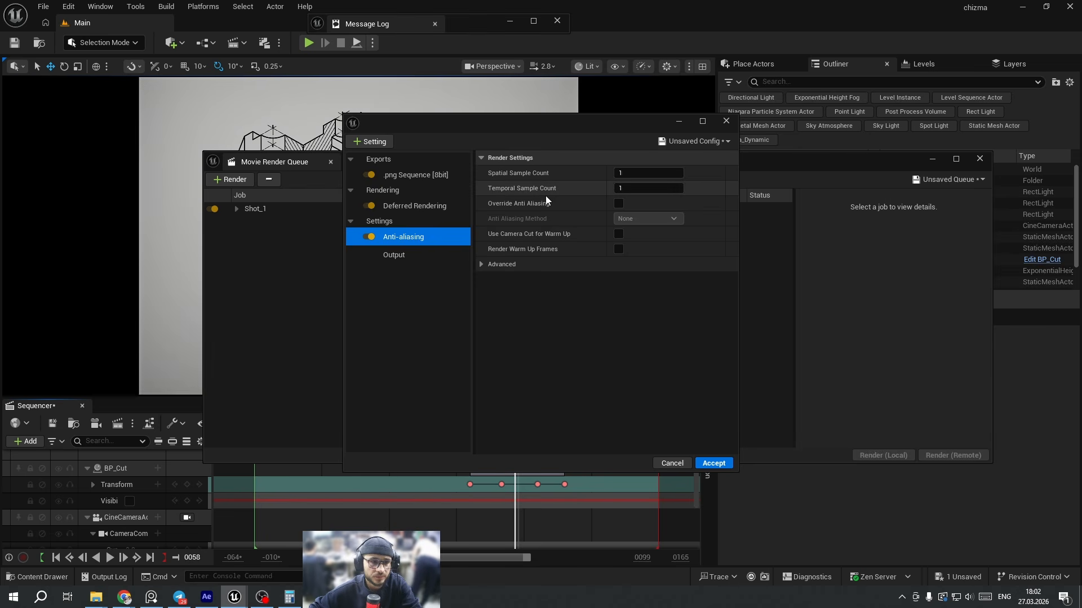
type("8")
left_click(620, 204)
left_click(640, 218)
left_click(656, 251)
left_click(636, 264)
left_click(636, 295)
type("32")
left_click(619, 249)
Add a Console Variables setting to the render configuration with r.ScreenPercentage set to 150.
left_click(428, 255)
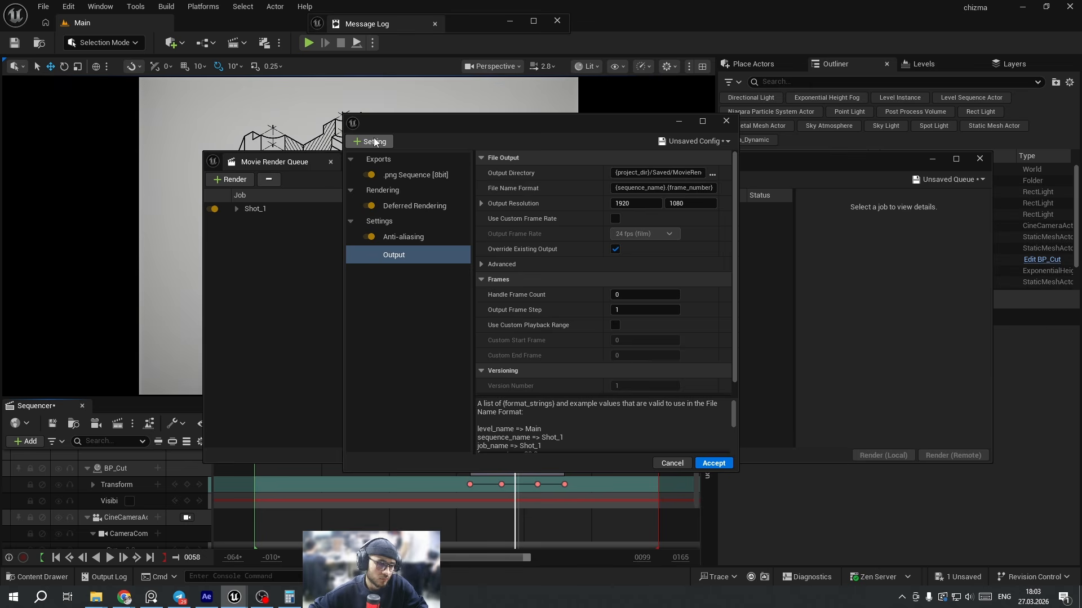
left_click(374, 142)
left_click(442, 217)
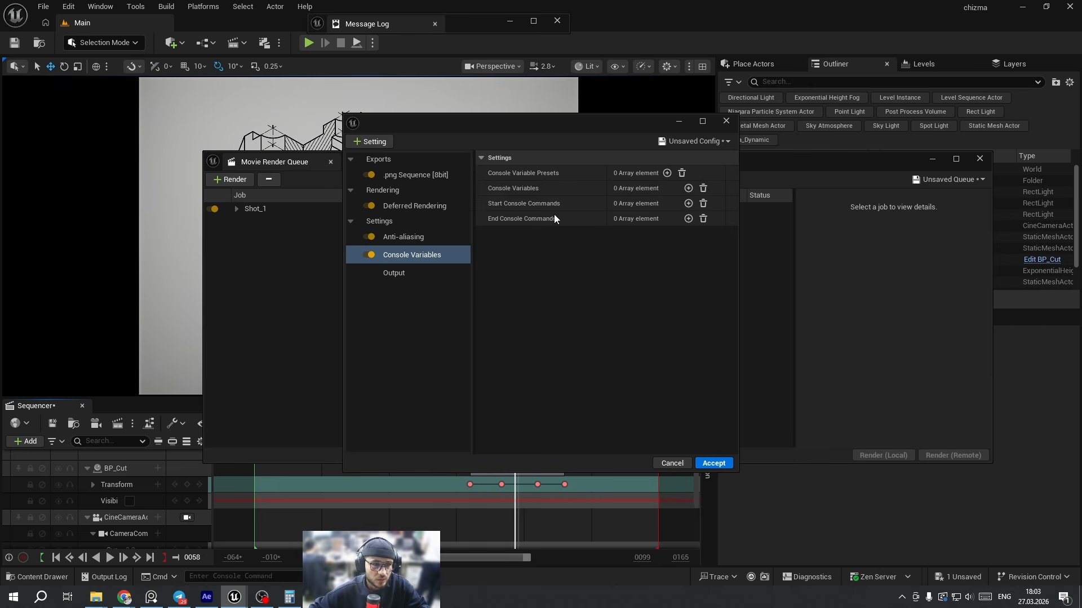
left_click(688, 188)
left_click(601, 204)
type("scre")
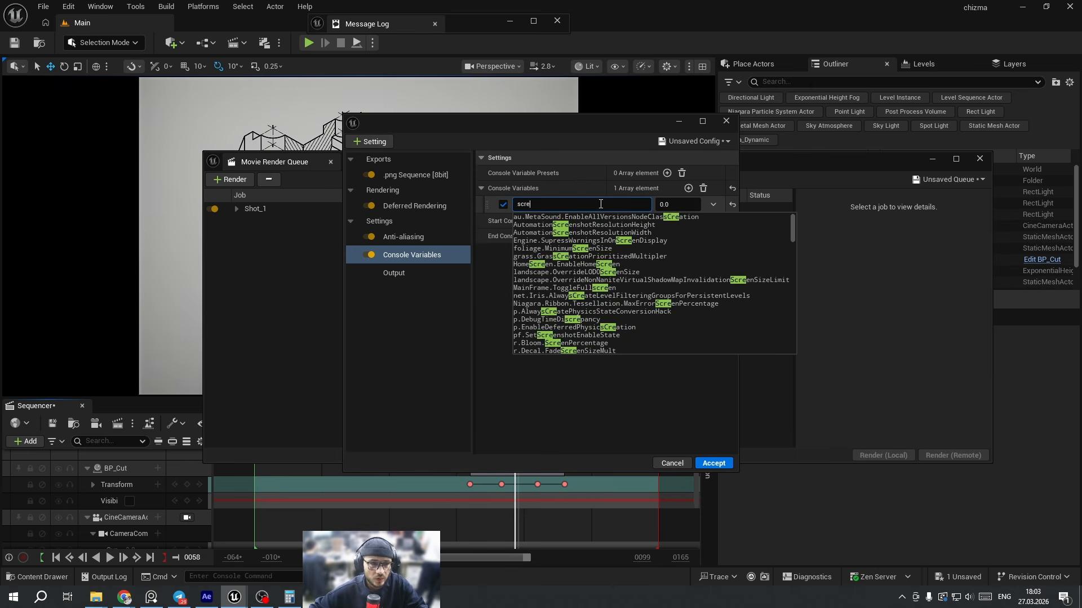
type("enper")
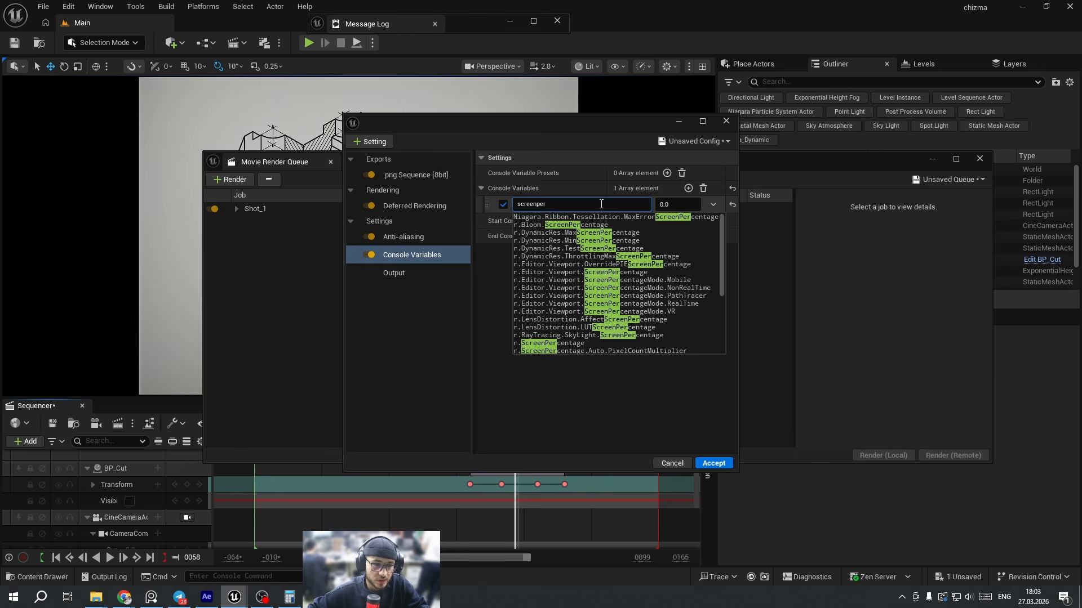
left_click(590, 343)
left_click(675, 205)
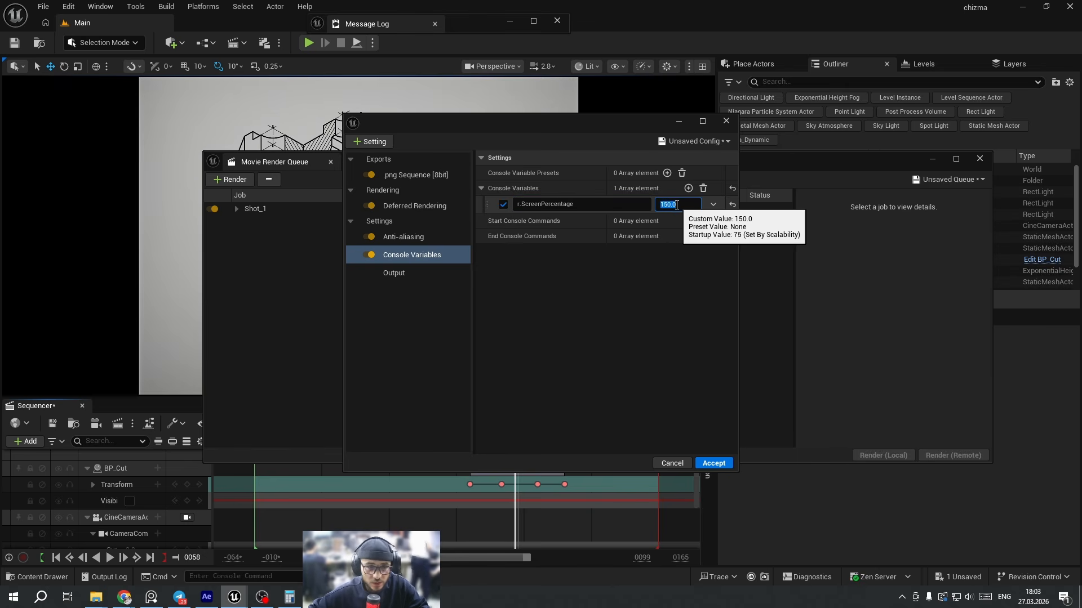
Set the output directory to a new folder on the desktop, accept the configuration and render Shot_1 locally.
left_click(394, 273)
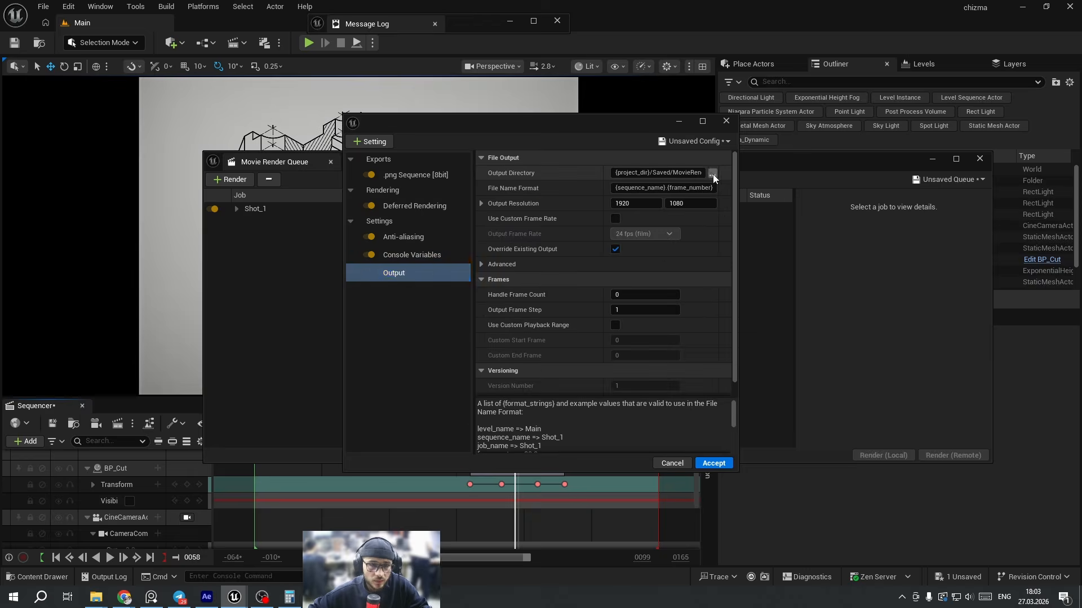
left_click(713, 174)
left_click(406, 196)
right_click(747, 277)
mouse_move(845, 421)
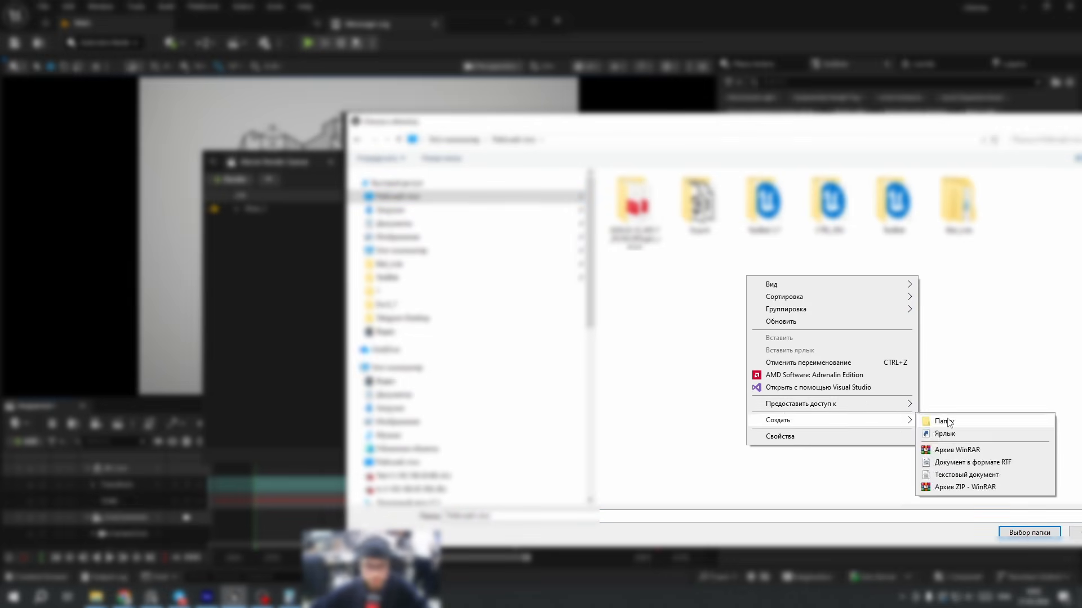
left_click(945, 422)
key("Return")
key("Return")
left_click(1023, 532)
left_click(725, 461)
left_click(890, 457)
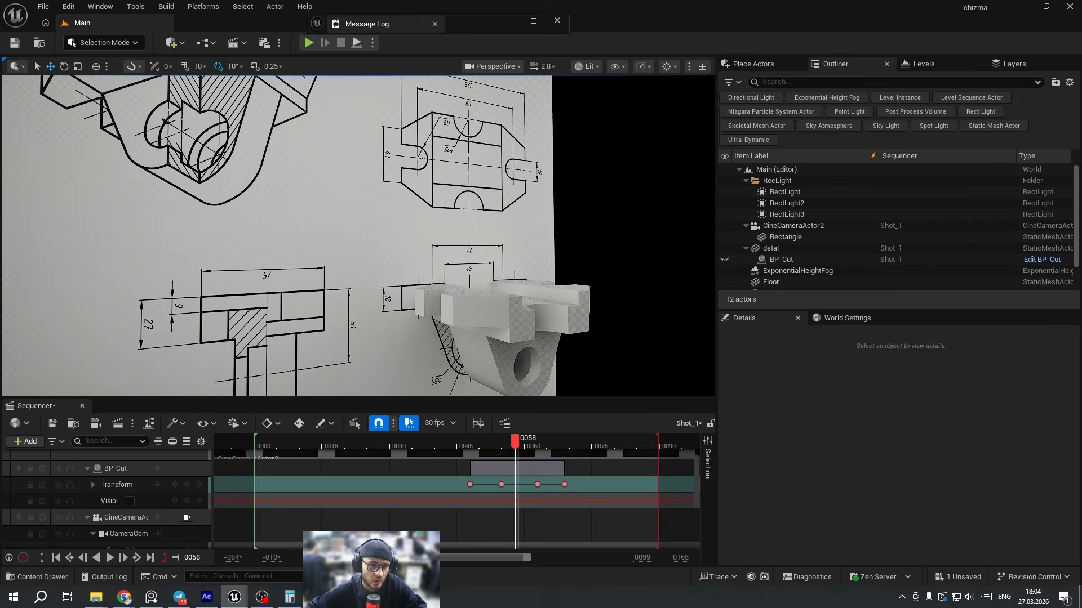
Turn on BP_Cut's visibility at frame 52 to view the cutting plane, and hide it again.
key("s")
right_click_drag(371, 236, 371, 260)
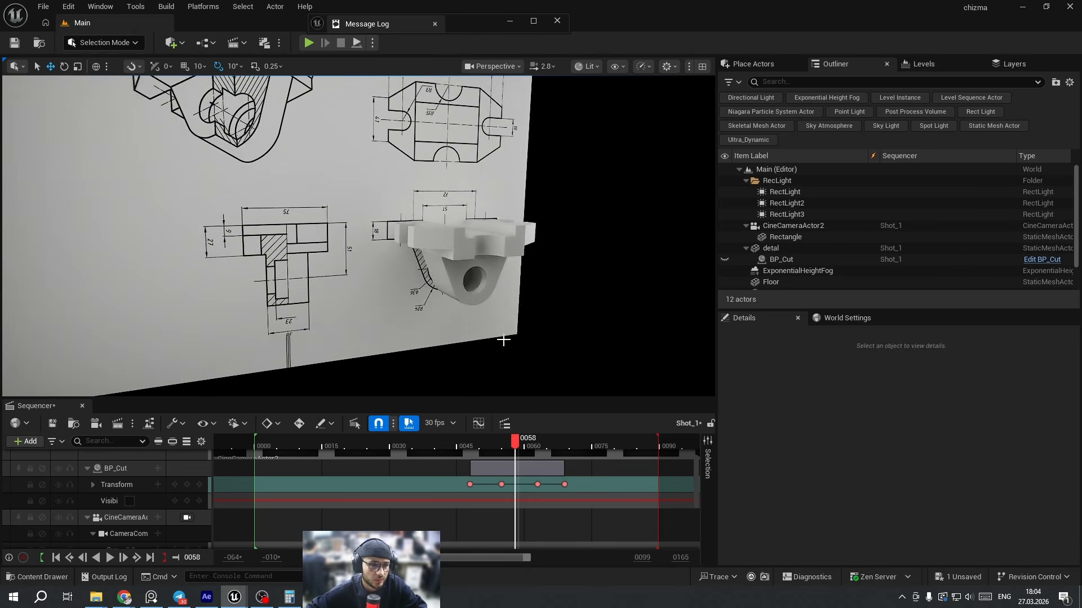
left_click(129, 501)
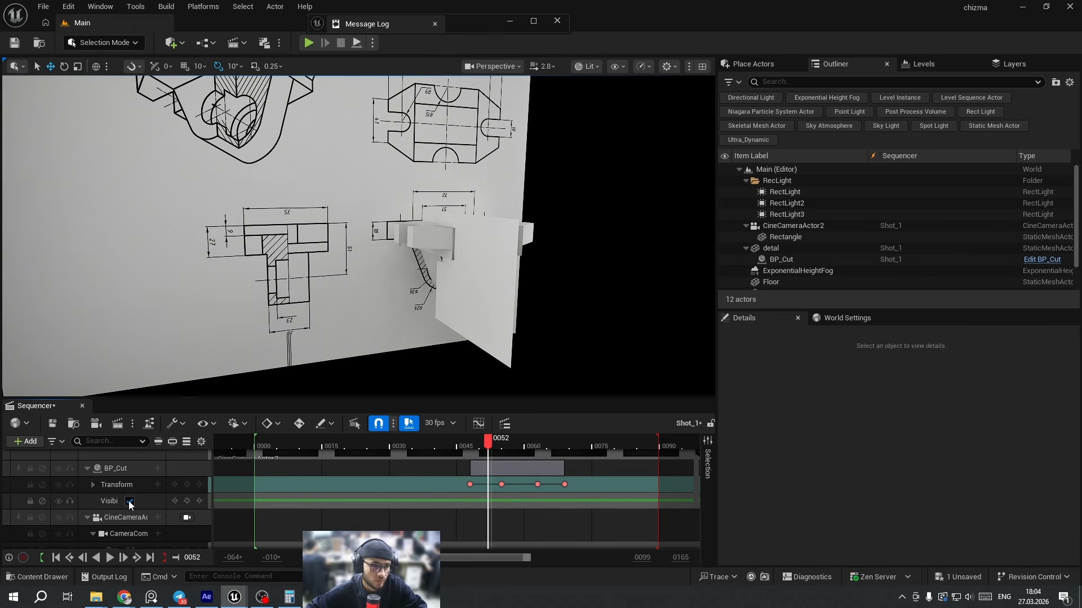
left_click(129, 502)
Duplicate the detal part and move the copy off the drawing into the empty space in front of and below it.
right_click_drag(372, 237, 437, 236)
scroll(428, 236, "up", 4)
key("s")
key("s")
right_click_drag(541, 243, 474, 262)
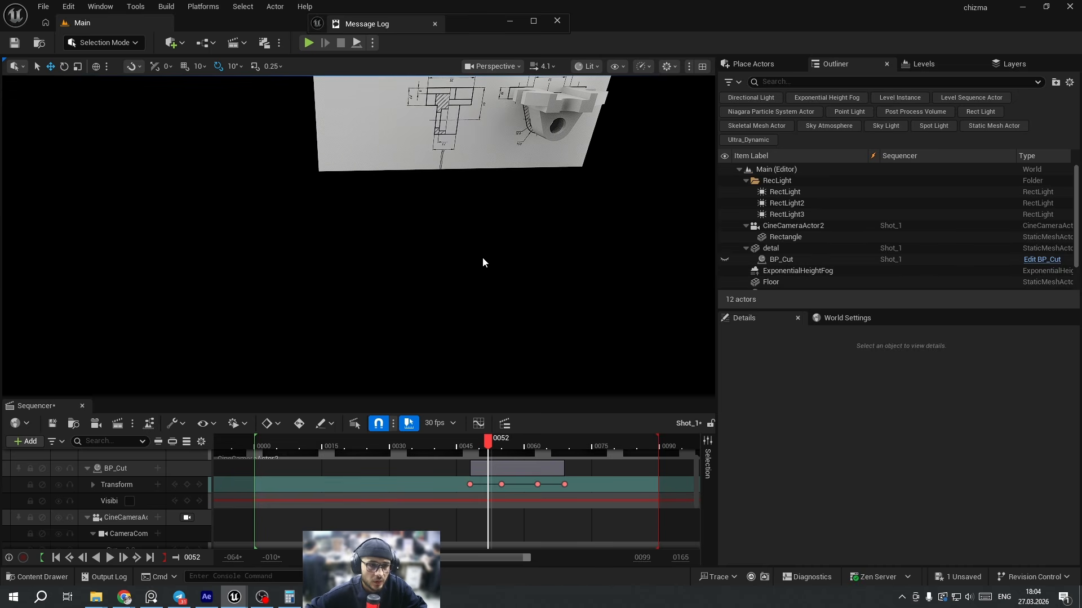
left_click(552, 141)
left_click_drag(535, 108, 590, 155, "alt")
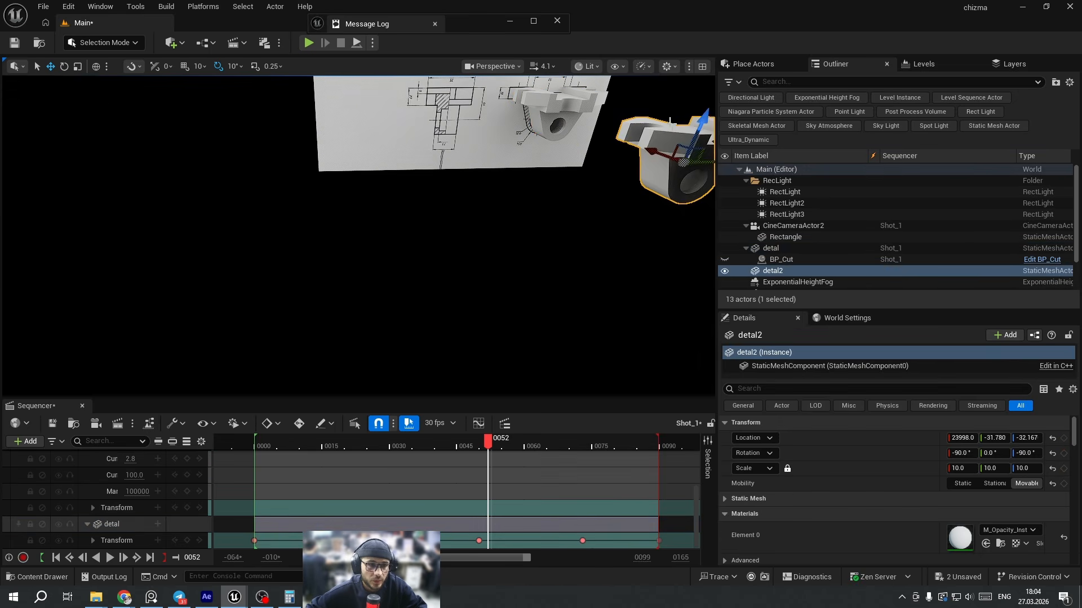
left_click_drag(699, 135, 696, 238)
Turn the duplicated part upside down to an X rotation of about -270° and move it to Y location 857.213.
right_click_drag(697, 238, 772, 225)
key("e")
left_click_drag(492, 242, 479, 293)
left_click_drag(504, 258, 504, 308)
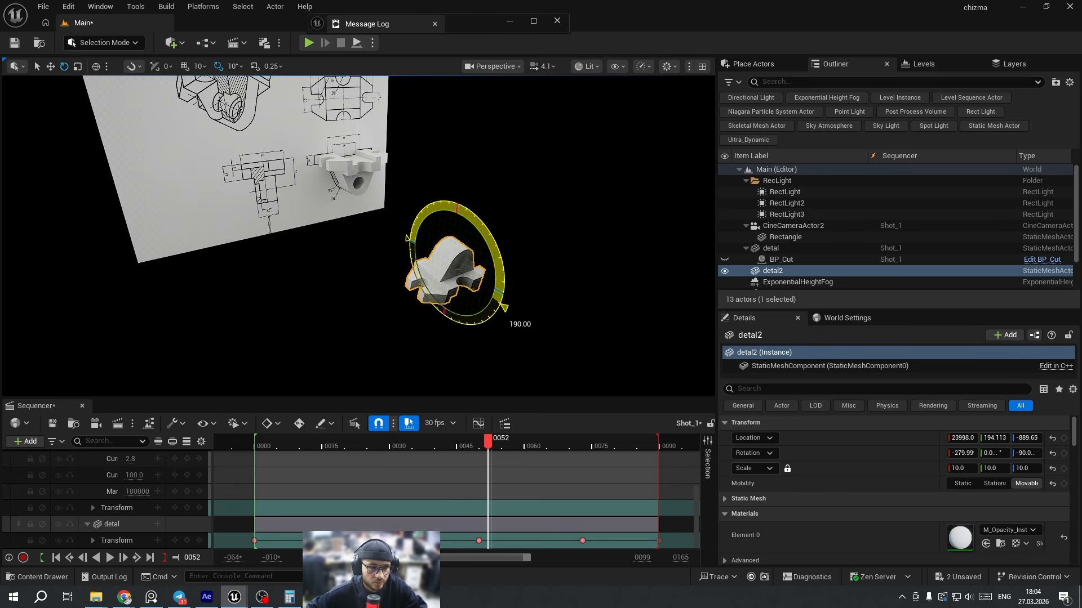
key("w")
key("w")
right_click_drag(495, 244, 514, 260)
scroll(496, 243, "down", 2)
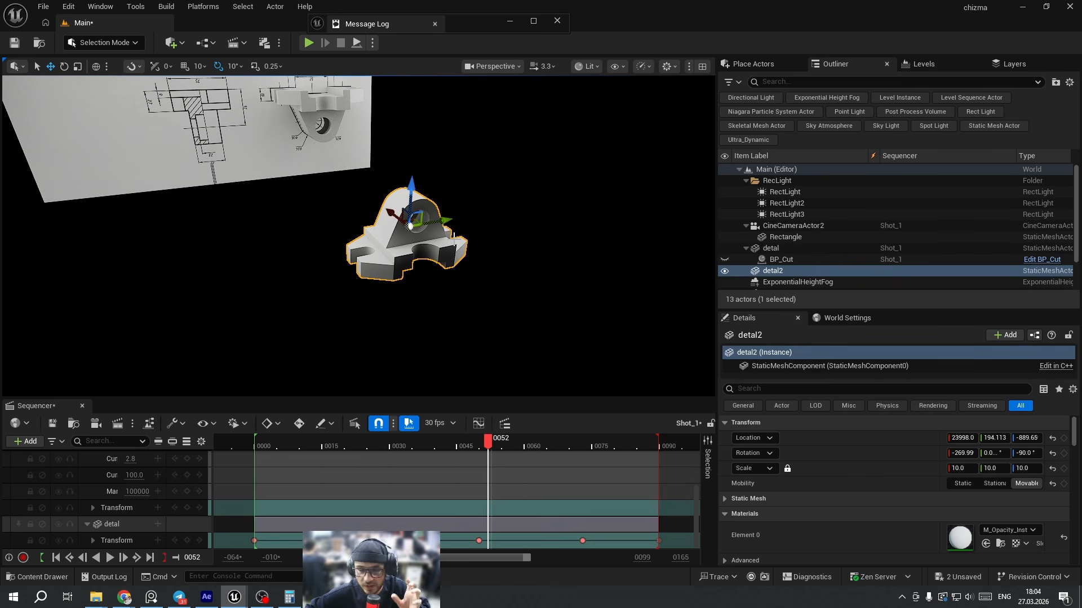
left_click_drag(444, 225, 488, 217)
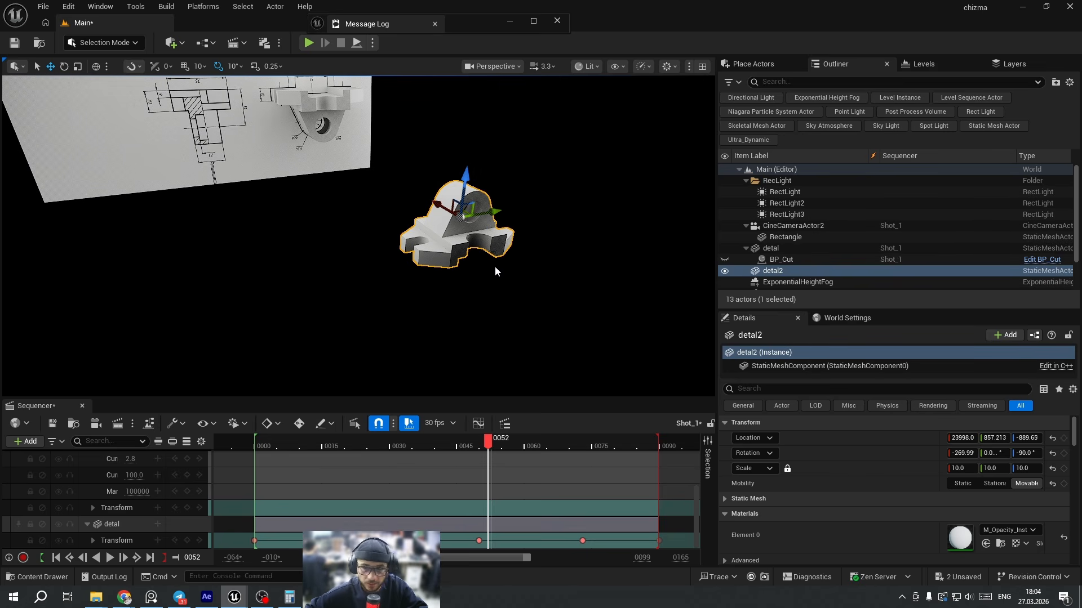
Browse the project content to the BP folder and look through its CutShader folder.
right_click_drag(495, 270, 371, 260)
key("ctrl+space")
left_click(517, 366)
double_click(372, 445)
double_click(275, 450)
key("alt+Left")
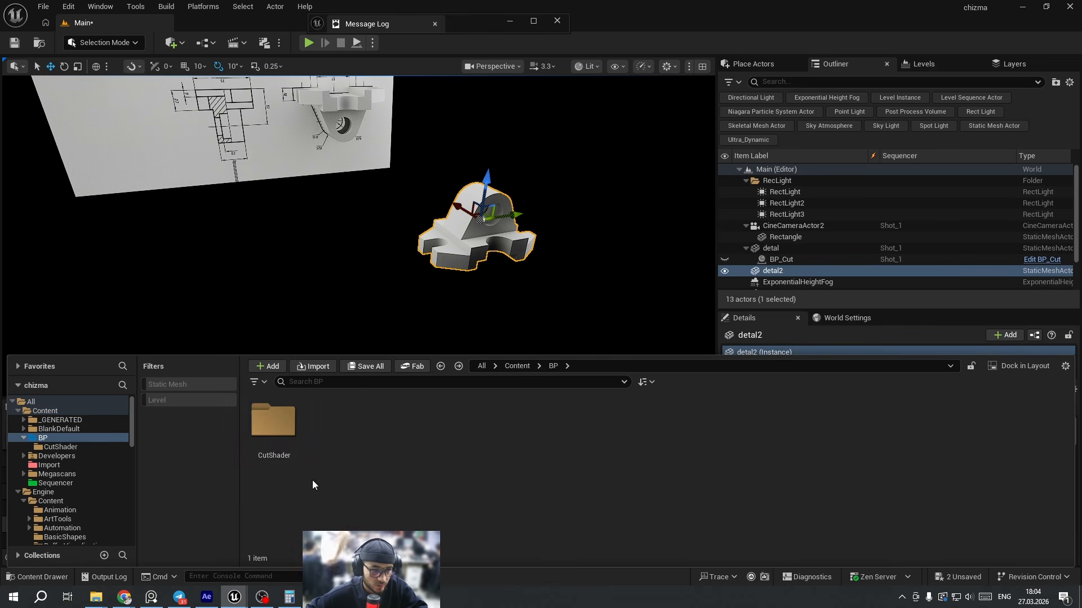
double_click(276, 472)
key("alt+Left")
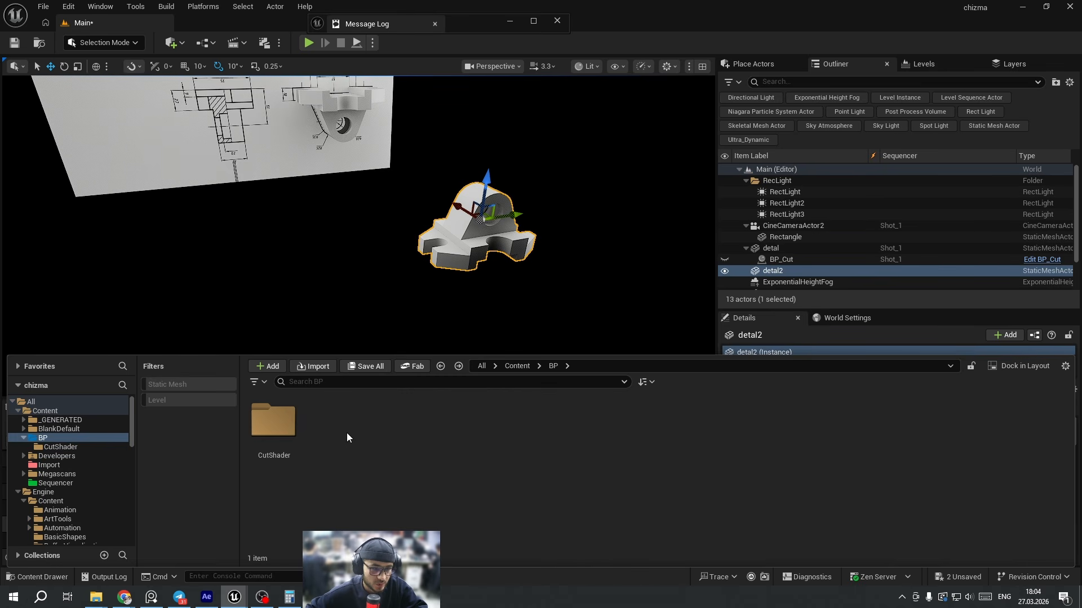
double_click(286, 430)
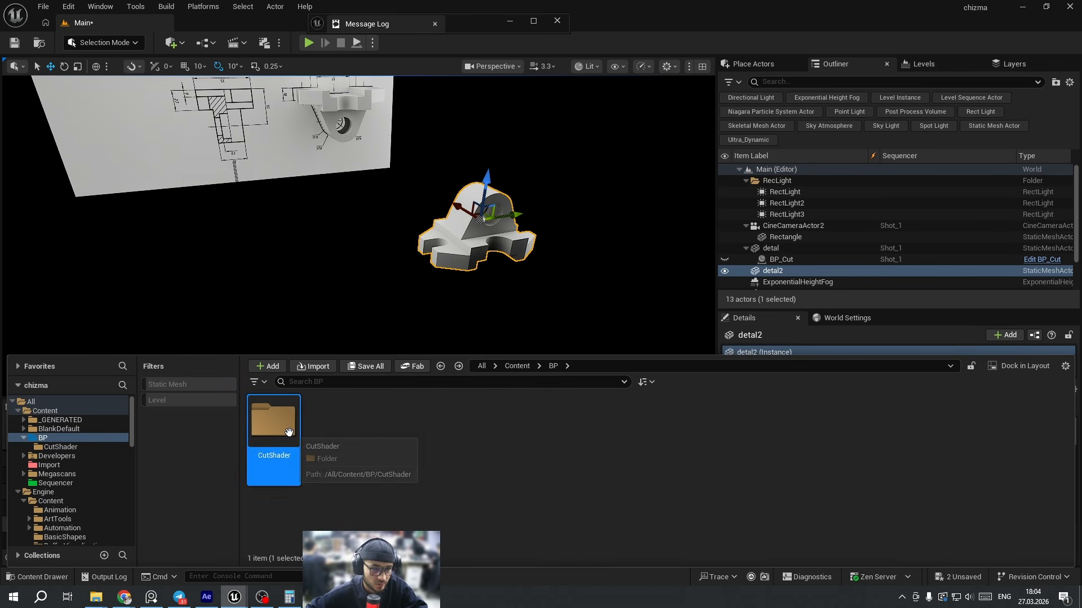
key("alt+Left")
Create a new folder named CutShader2 next to CutShader in the BP folder.
key("ctrl+c")
left_click(349, 462)
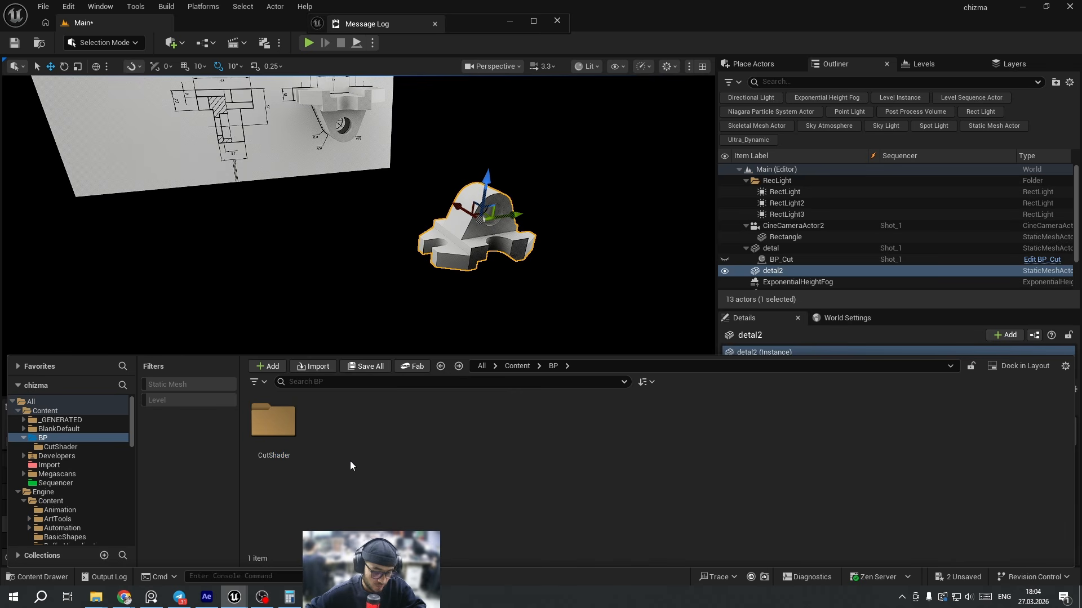
key("ctrl+n")
key("ctrl+v")
type("2")
key("Return")
Copy all six assets from the CutShader folder into CutShader2.
double_click(274, 423)
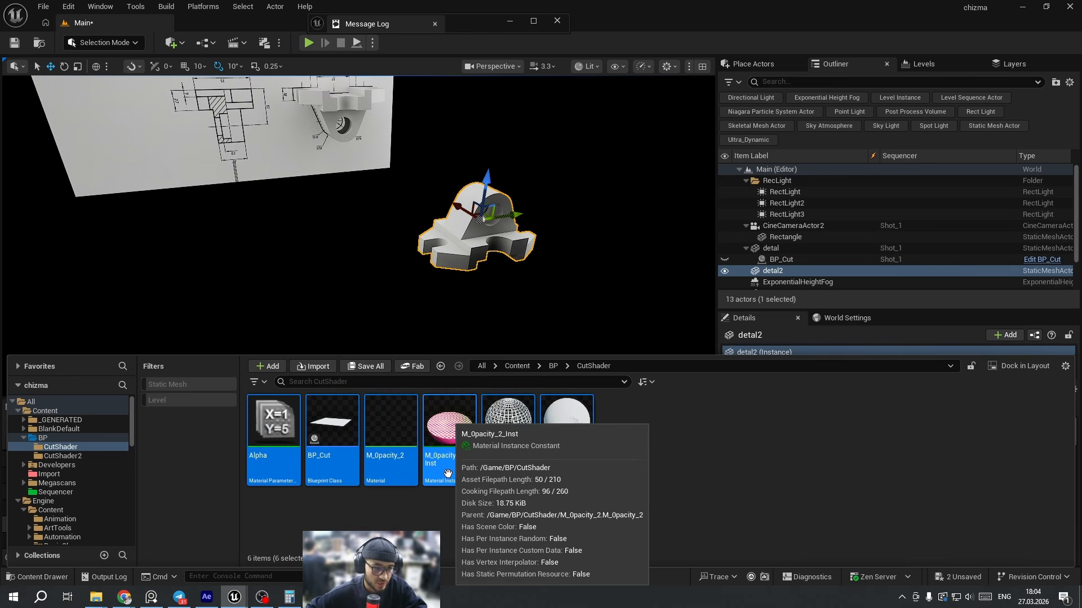
key("alt+Left")
double_click(358, 466)
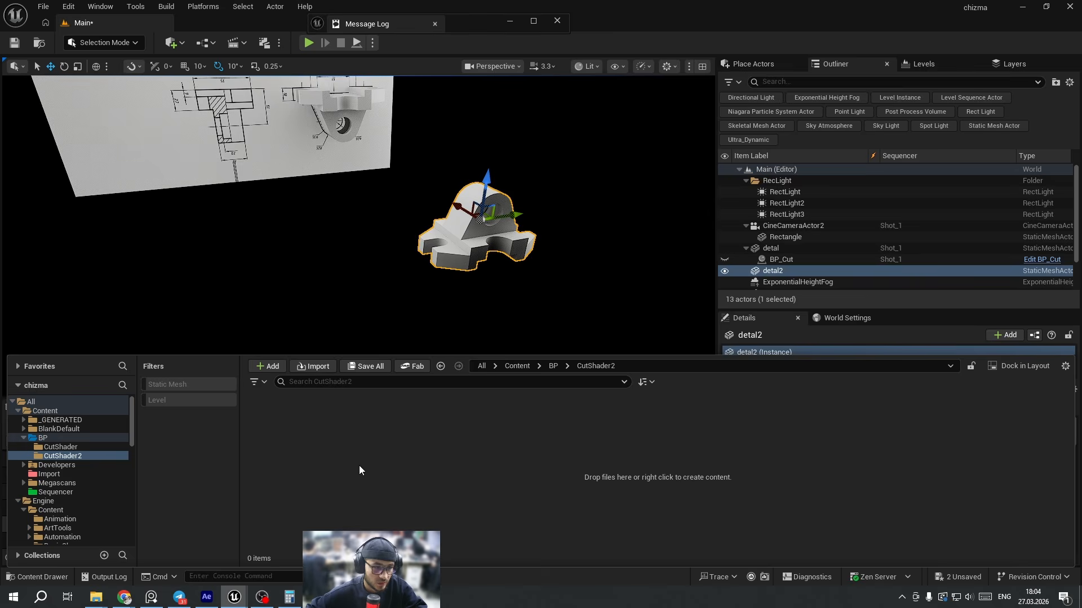
key("ctrl+v")
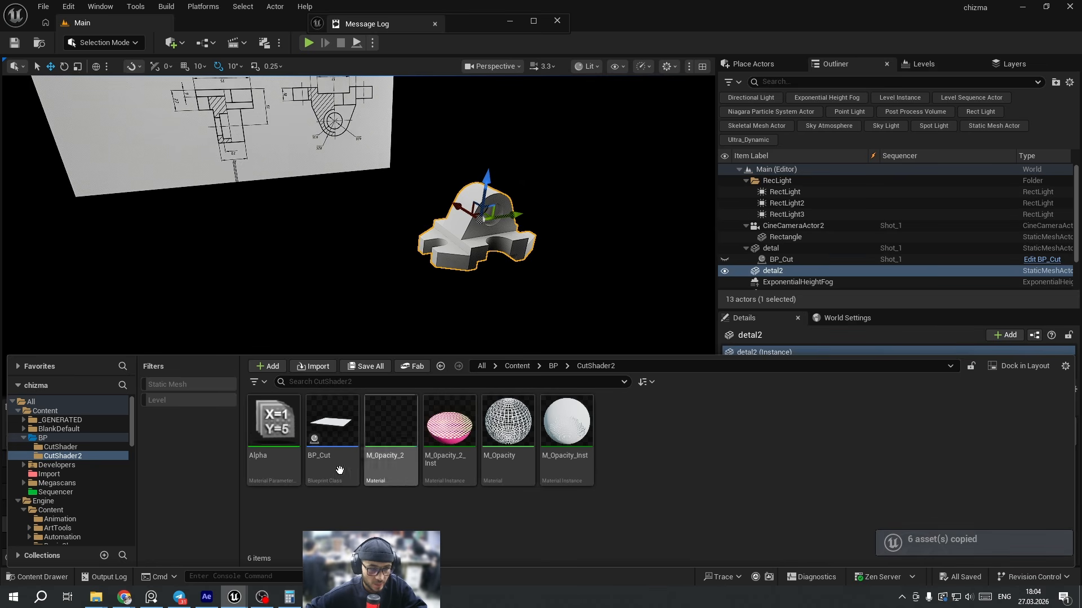
Rename the copied Alpha material parameter collection in CutShader2 as Alpha_2.
left_click(293, 461)
left_click(292, 461)
type("_2")
key("Return")
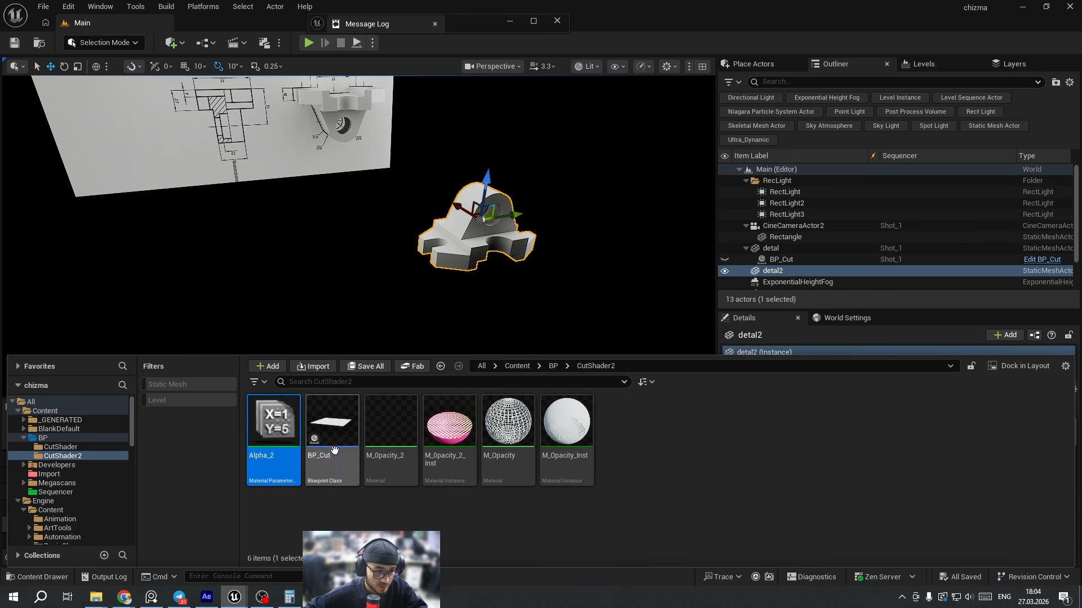
Open the BP_Cut copy in CutShader2 and assign Alpha_2 as the collection of the EventGraph's Pos Set Vector Parameter Value node.
double_click(336, 450)
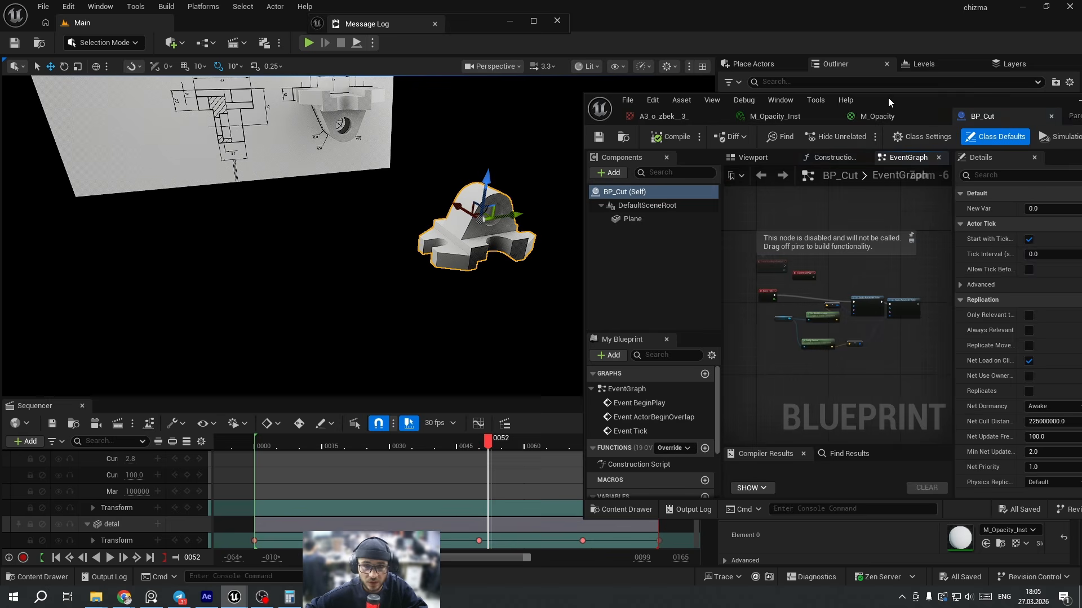
double_click(887, 97)
scroll(405, 242, "up", 6)
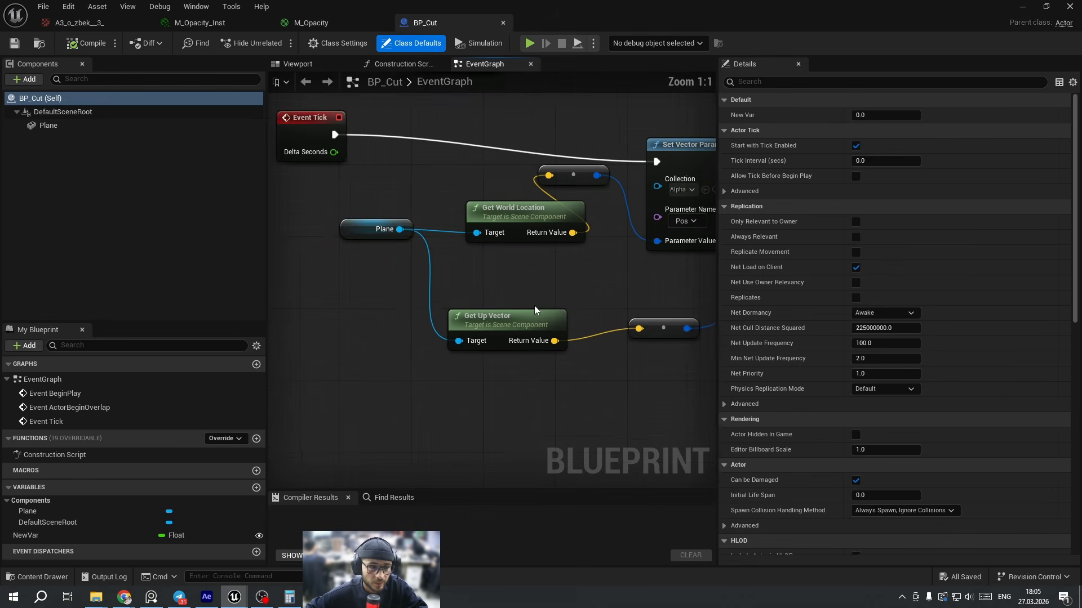
key("ctrl+space")
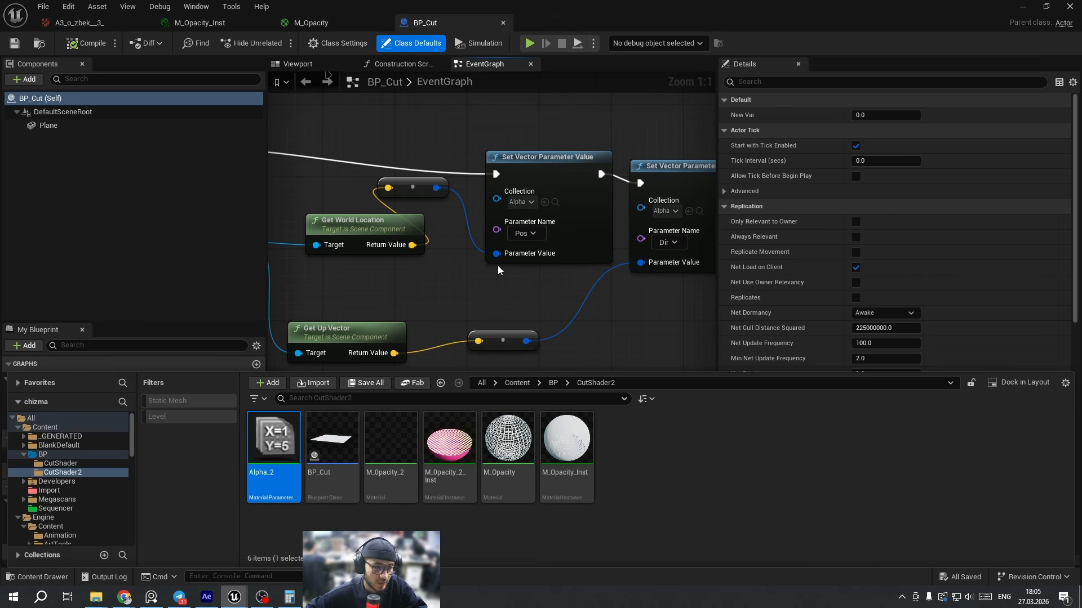
left_click(544, 202)
right_click_drag(543, 204, 407, 218)
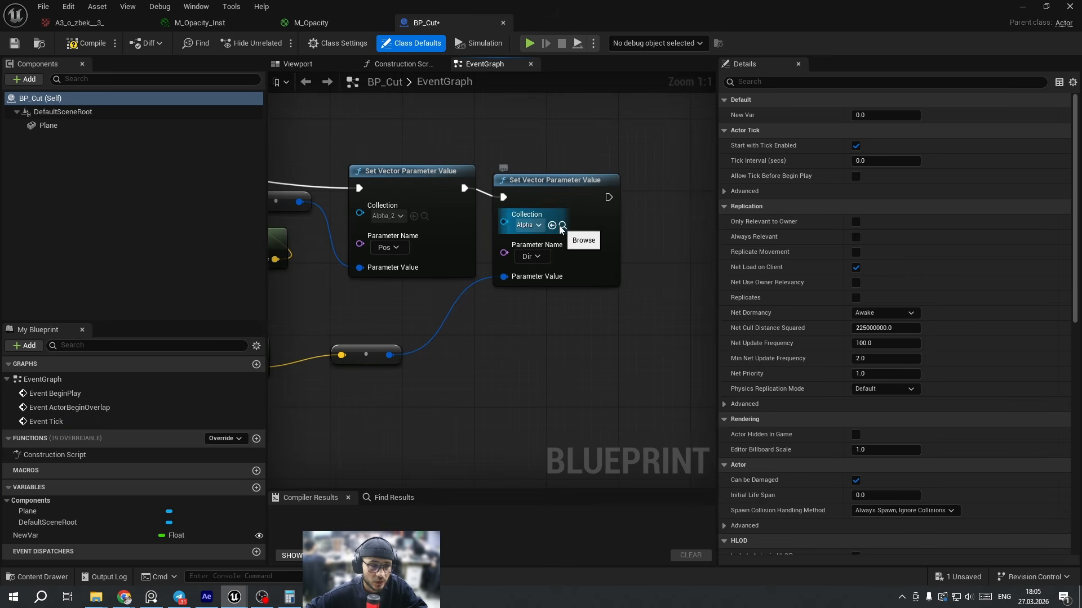
Assign Alpha_2 as the collection of both Construction Script Set Vector Parameter Value nodes, compile BP_Cut and close its editor.
left_click(405, 67)
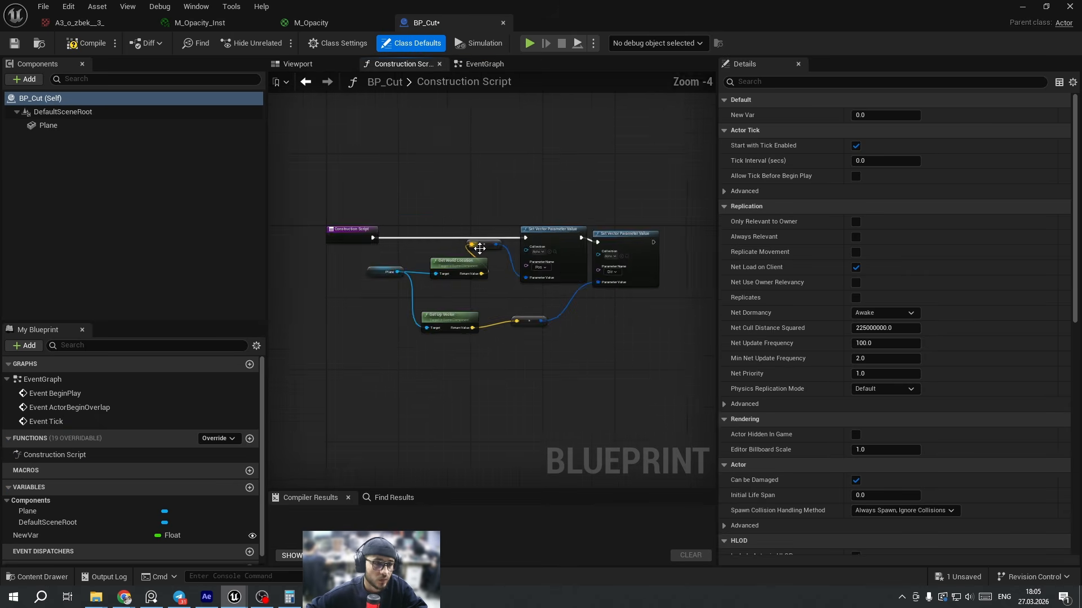
scroll(607, 267, "up", 2)
left_click(605, 258)
right_click_drag(634, 304, 524, 304)
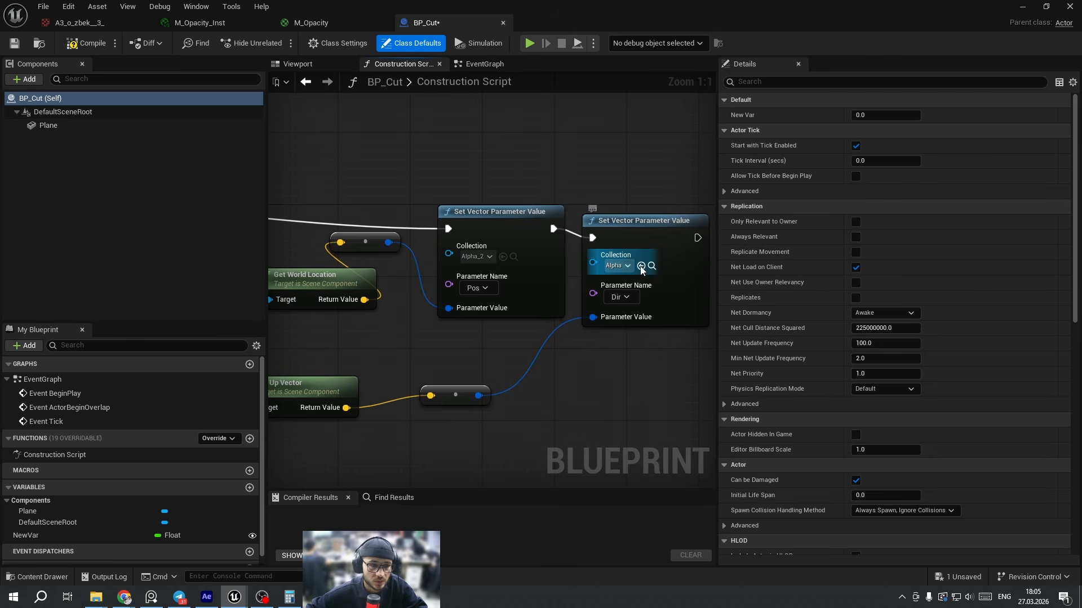
left_click(79, 45)
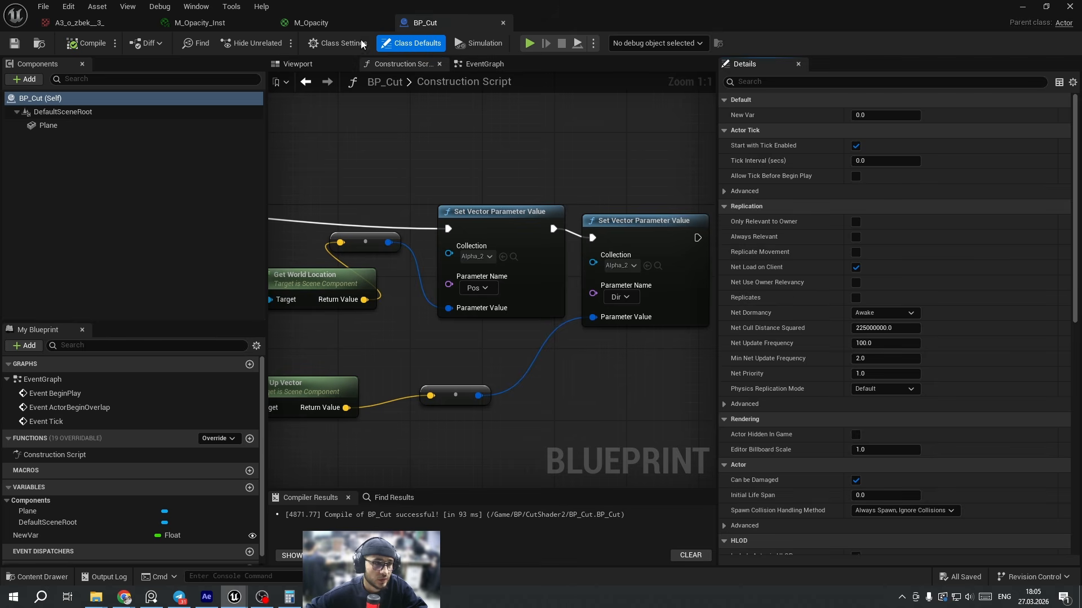
middle_click(440, 24)
left_click(1067, 5)
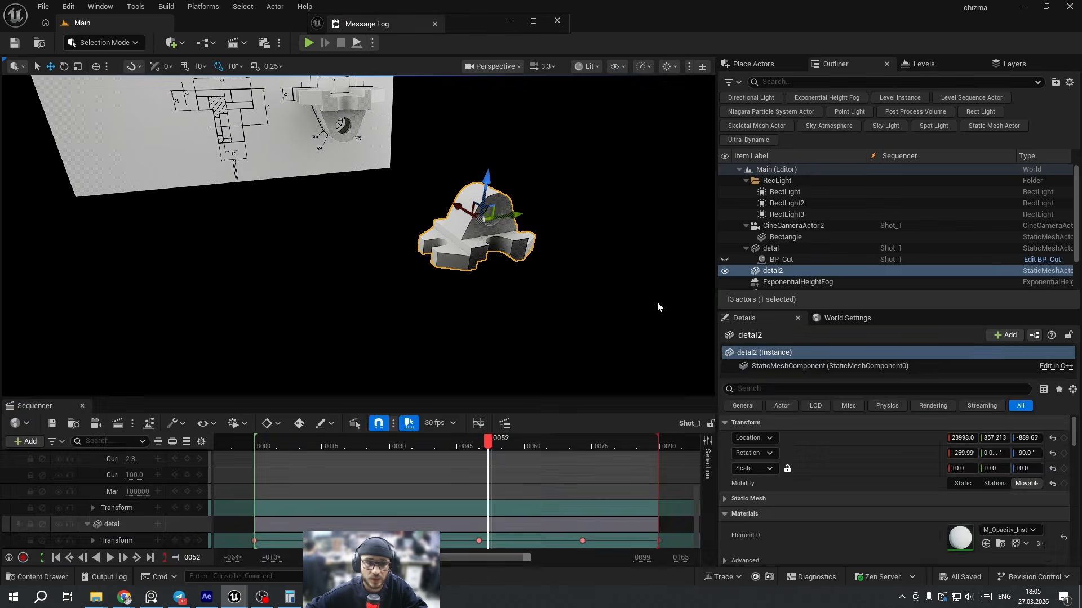
Open M_Opacity_Inst in CutShader2, set its parent to the M_Opacity copy from the same folder, and save it.
key("ctrl+space")
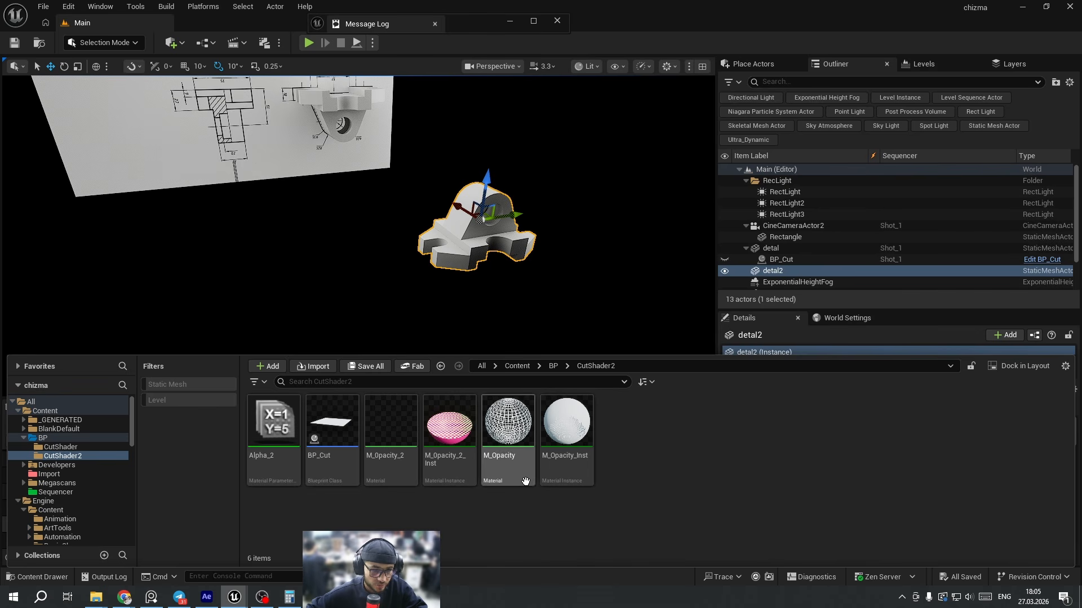
double_click(575, 424)
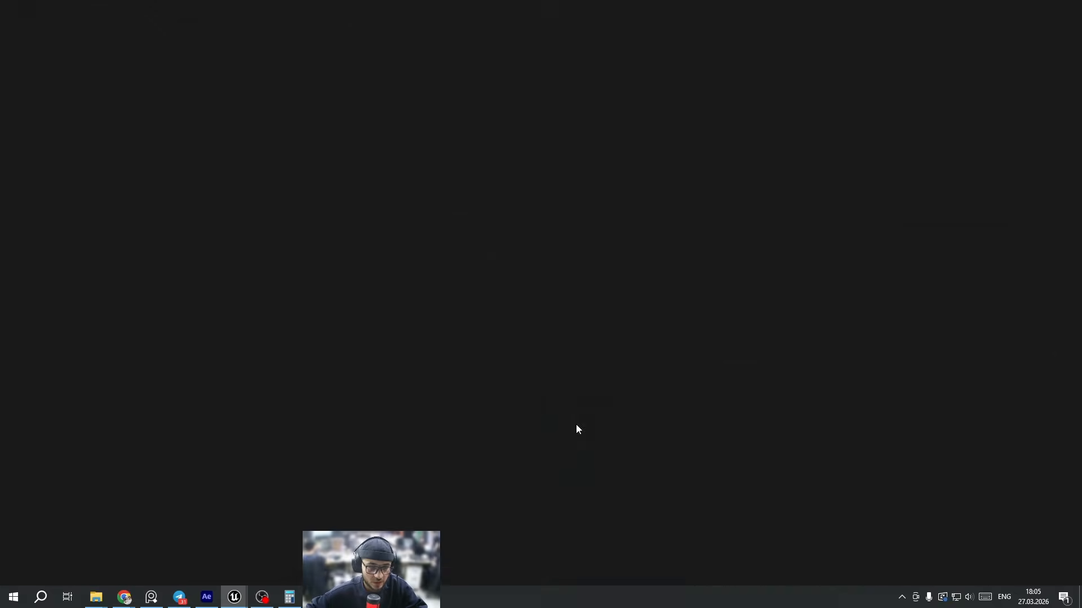
key("ctrl+space")
left_click(516, 469)
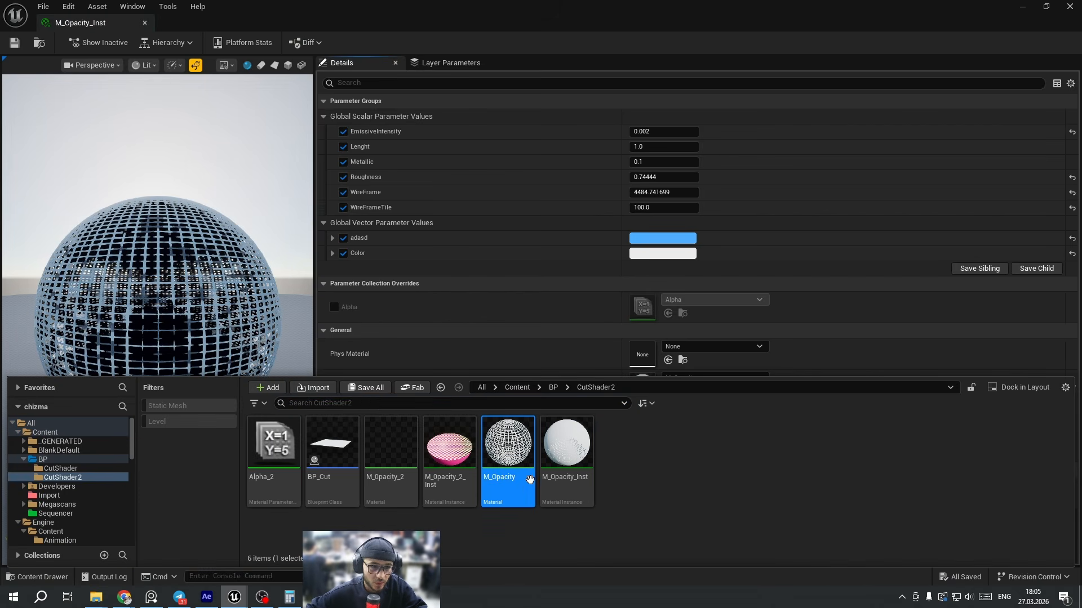
key("ctrl+space")
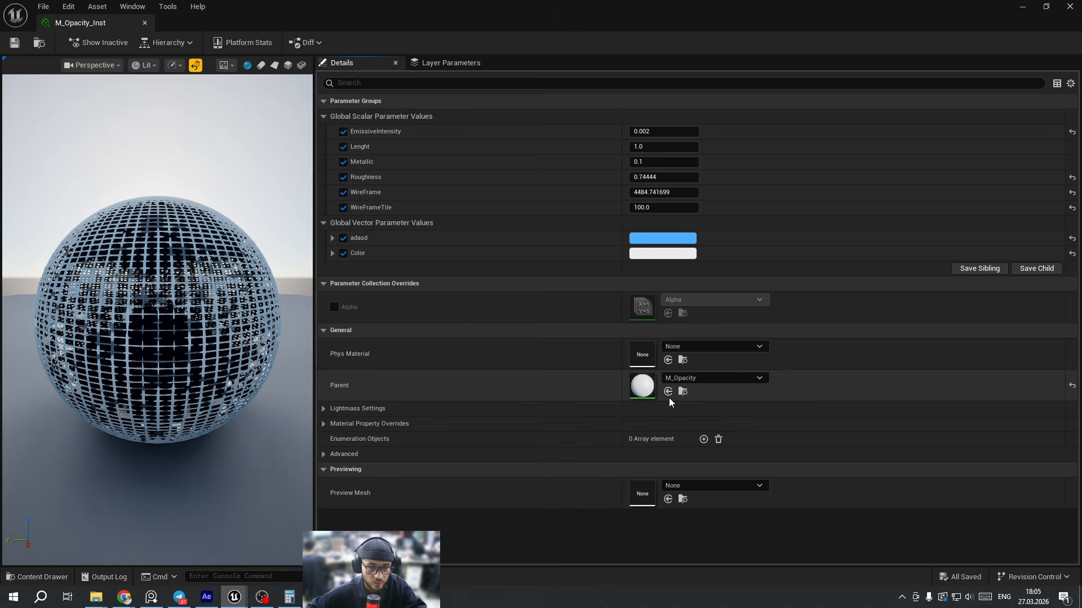
left_click(669, 392)
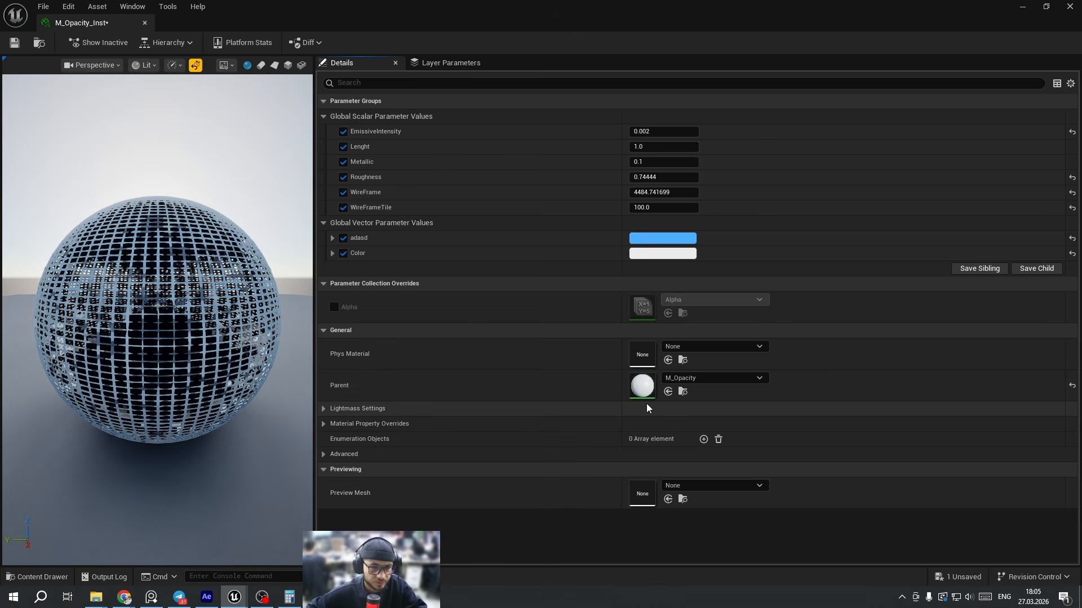
left_click(14, 42)
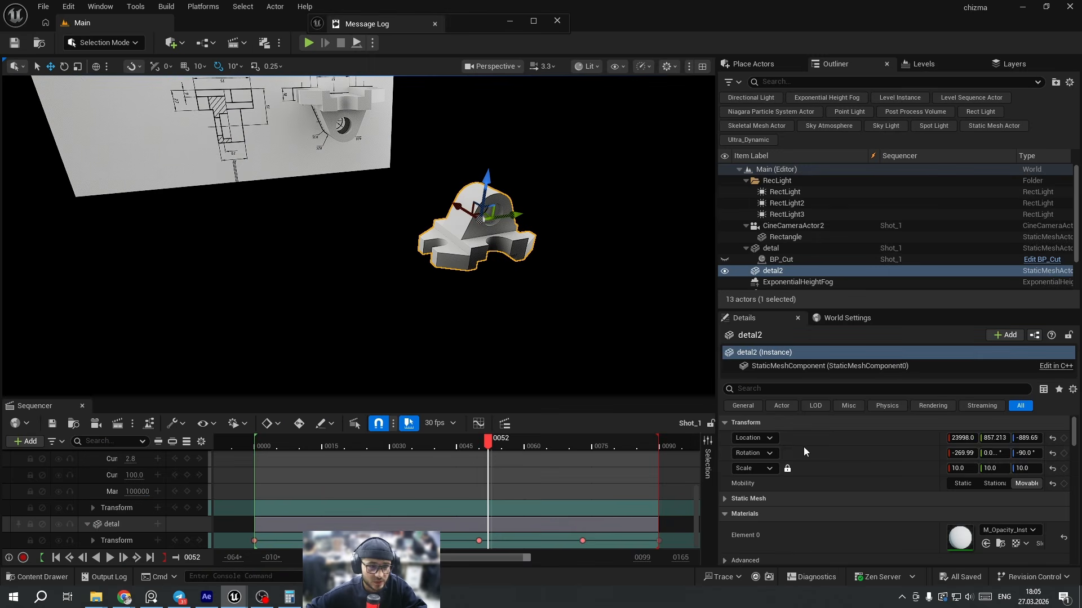
Assign CutShader2's M_Opacity_Inst to detal2's Element 0 and place a BP_Cut from CutShader2 in the level near the part.
scroll(989, 506, "down", 2)
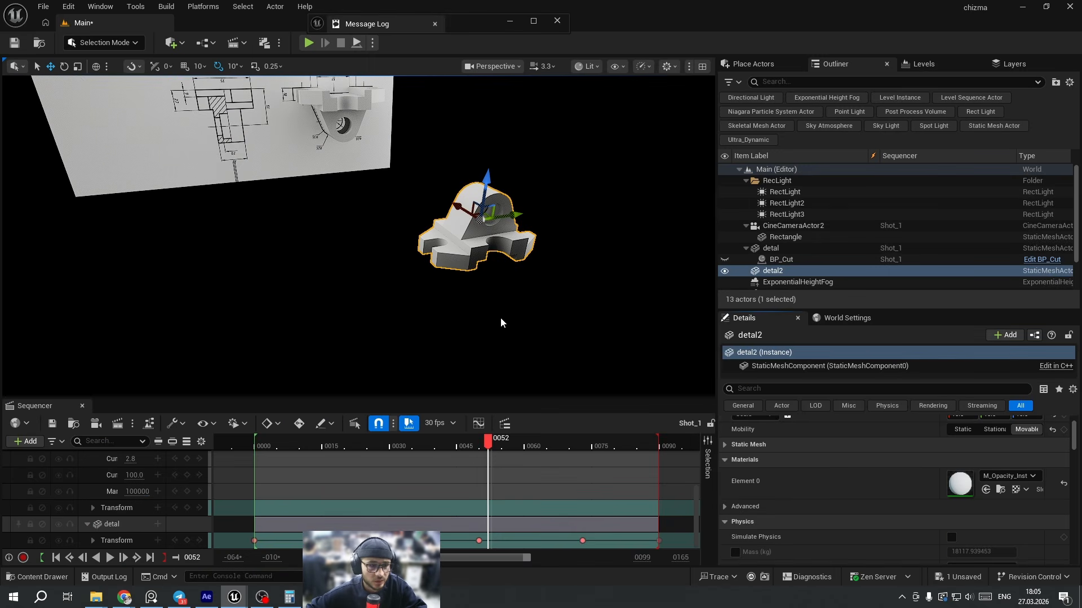
key("ctrl+space")
left_click_drag(334, 439, 619, 143)
left_click_drag(497, 179, 449, 180)
right_click_drag(448, 225, 360, 237)
scroll(372, 237, "down", 2)
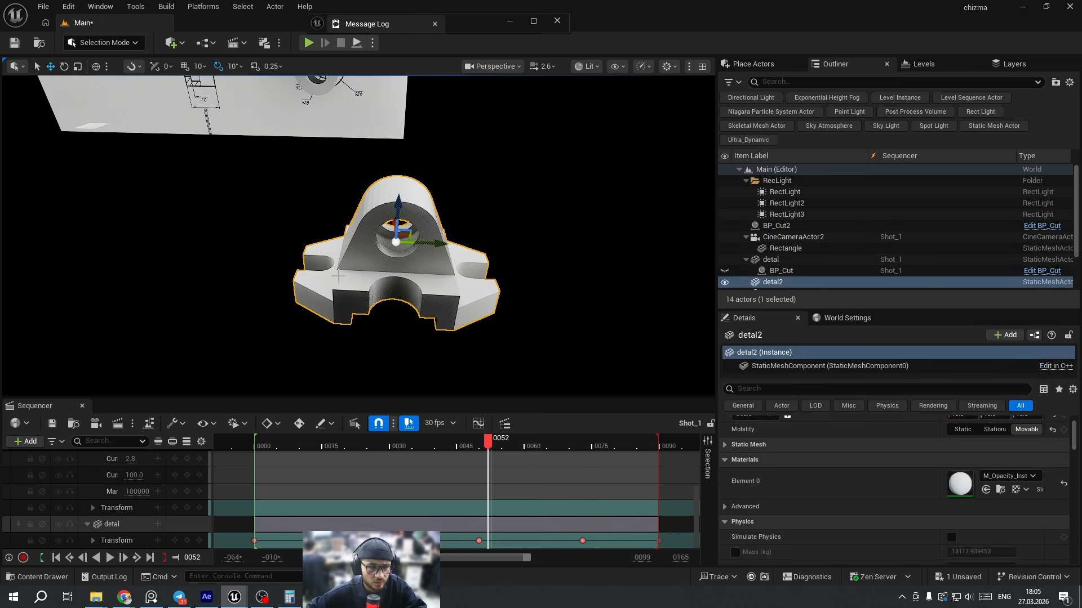
left_click(377, 242)
Open M_Opacity from CutShader2 and assign Alpha_2 as the collection of the Pos parameter node.
key("ctrl+space")
double_click(515, 431)
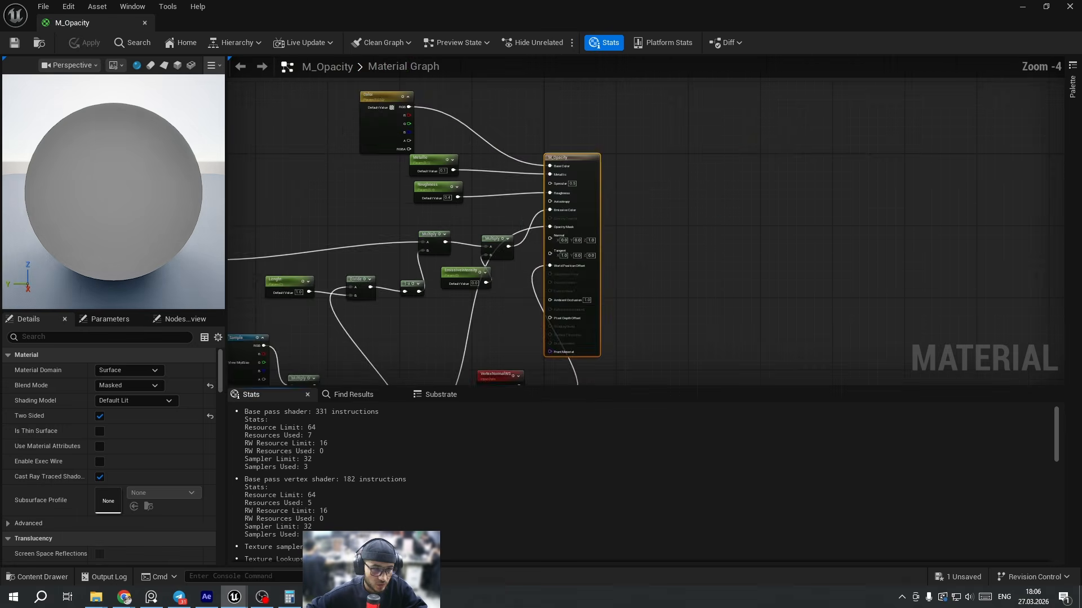
right_click_drag(459, 320, 625, 141)
right_click_drag(522, 242, 760, 90)
scroll(471, 174, "up", 2)
left_click(495, 174)
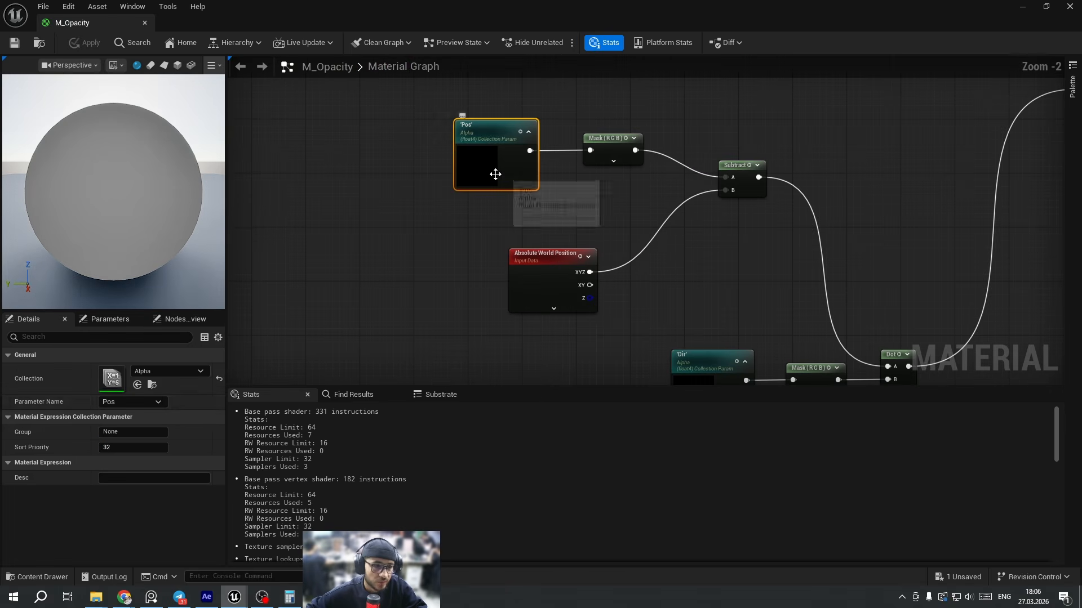
left_click(171, 373)
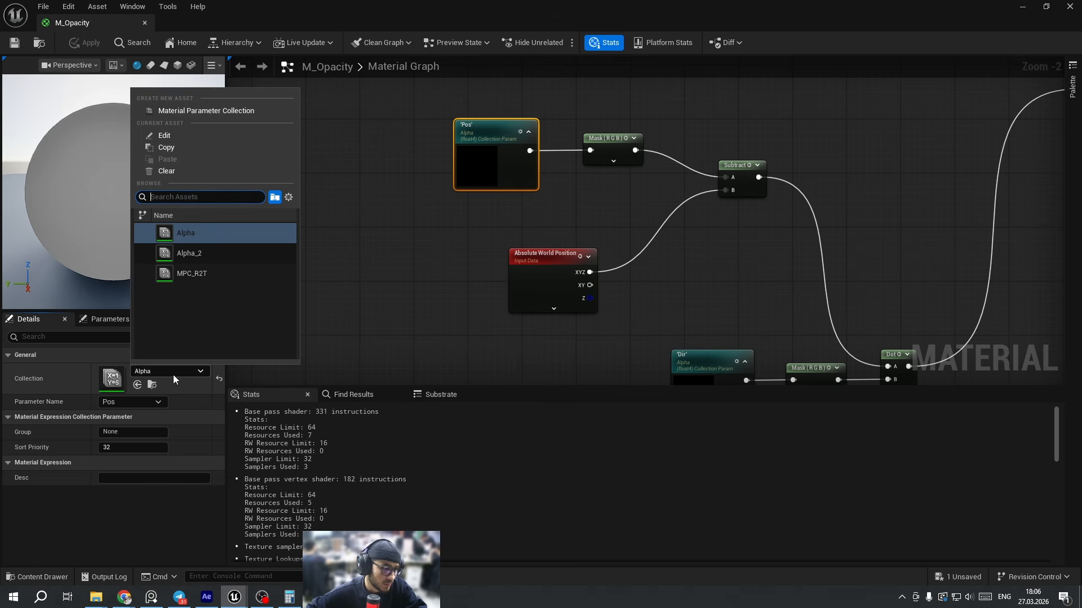
left_click(204, 267)
Assign Alpha_2 as the collection of the Dir parameter node, apply the material changes and close M_Opacity.
right_click_drag(689, 347, 630, 293)
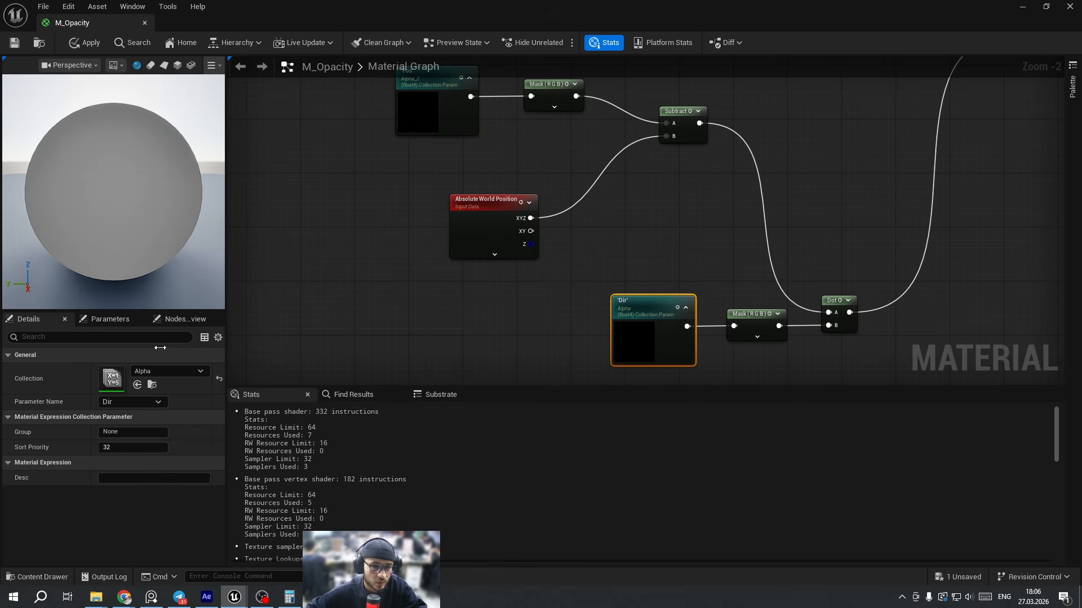
left_click(160, 374)
left_click(190, 251)
left_click(85, 42)
middle_click(67, 26)
Lower BP_Cut2 to a Z location of about -694 and enlarge its plane to about 6.917 scale in X and Y.
mouse_move(387, 218)
right_mouse_down()
mouse_move(405, 210)
mouse_move(387, 218)
right_mouse_up()
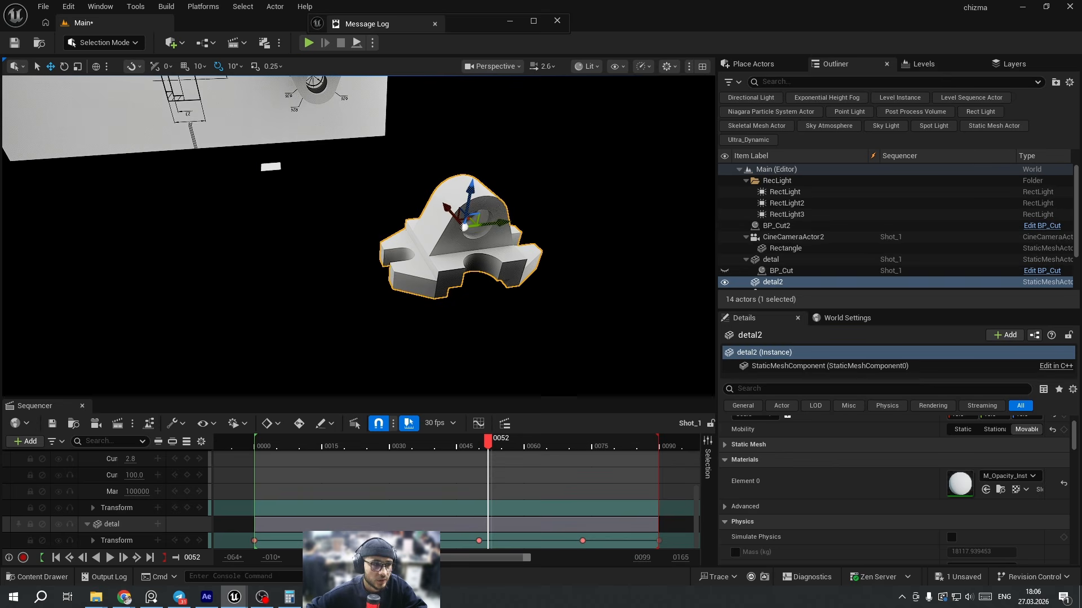
left_click(270, 166)
left_click_drag(268, 141, 268, 223)
right_click_drag(269, 222, 273, 246)
scroll(874, 436, "up", 3)
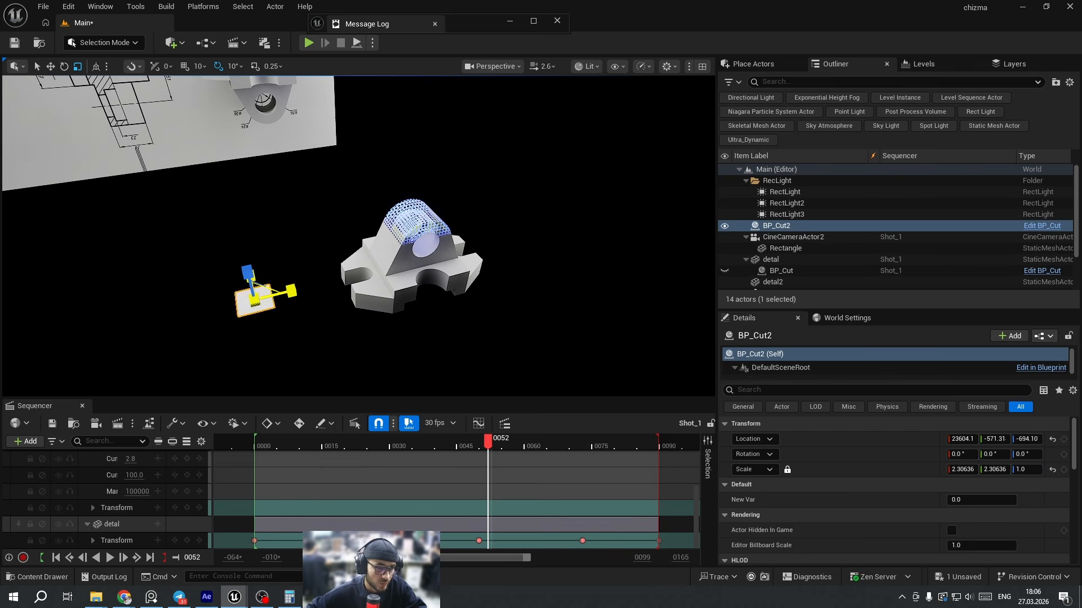
left_click_drag(267, 288, 307, 290)
key("e")
key("w")
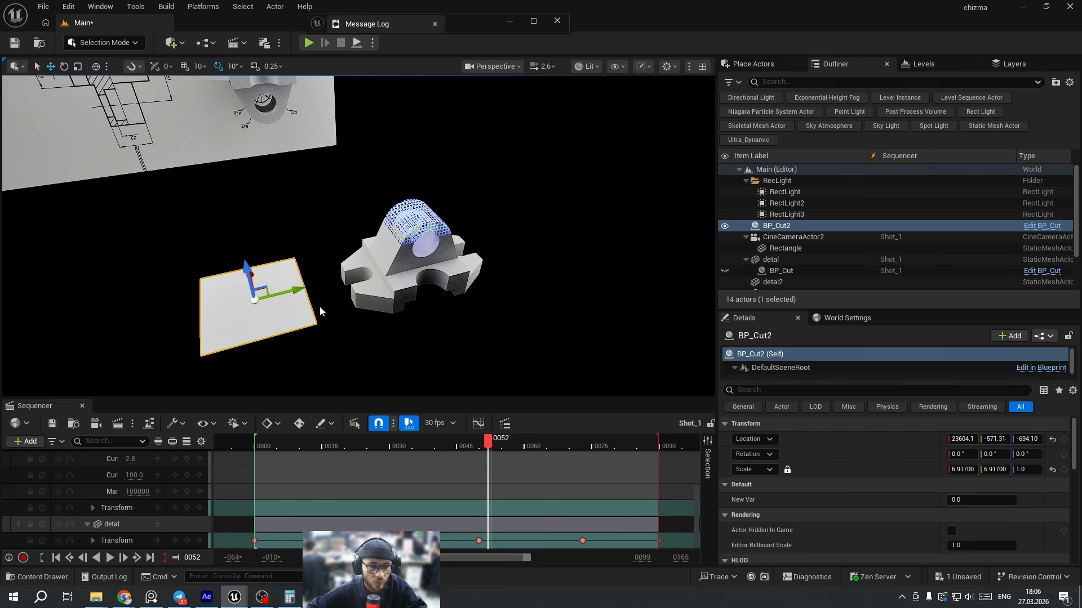
Rotate BP_Cut2 by -90 degrees about X and move it along Y to about 483.5, next to detal2.
key("e")
left_click_drag(289, 261, 234, 256)
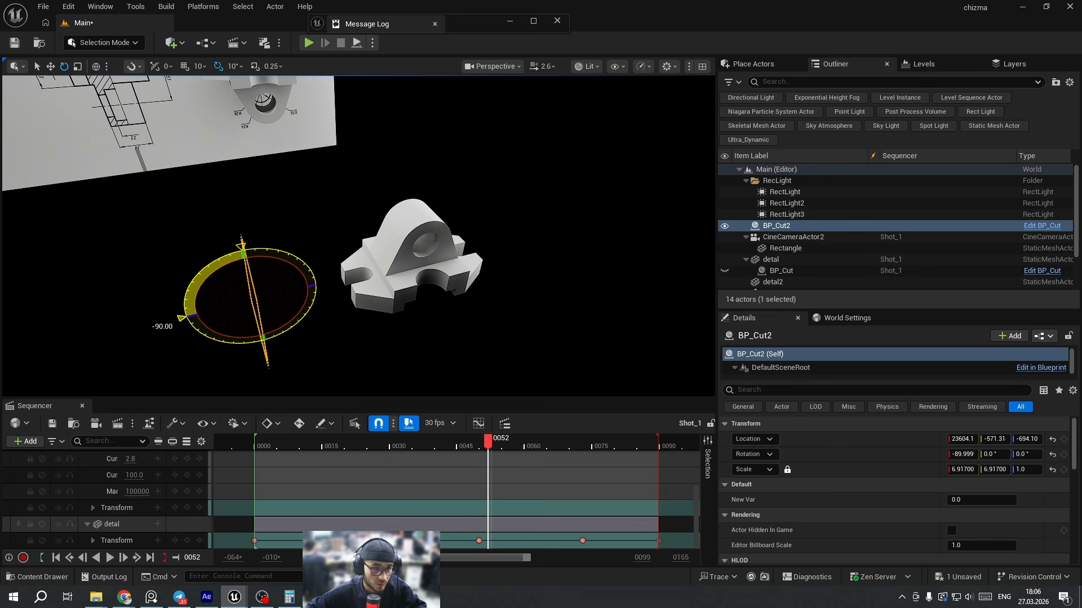
key("w")
left_click_drag(294, 292, 372, 268)
scroll(422, 309, "up", 2)
Rotate BP_Cut2 to -40 degrees about Z and slide it into detal2 at about X 23855, Y 963.
key("e")
left_click_drag(423, 311, 285, 332)
key("w")
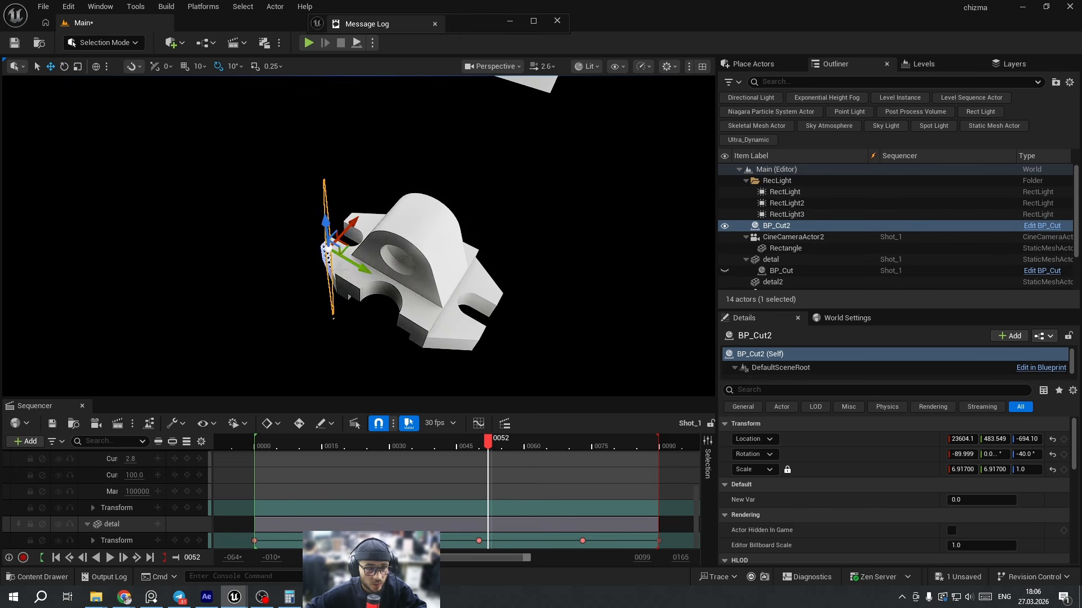
left_click_drag(348, 249, 438, 256)
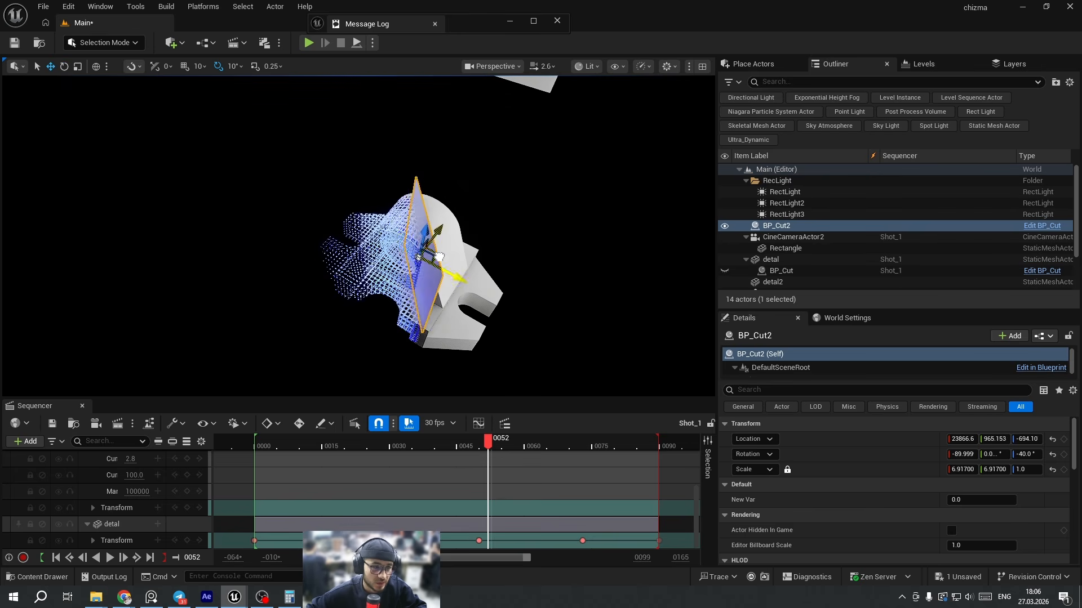
left_click_drag(368, 338, 337, 342, "alt")
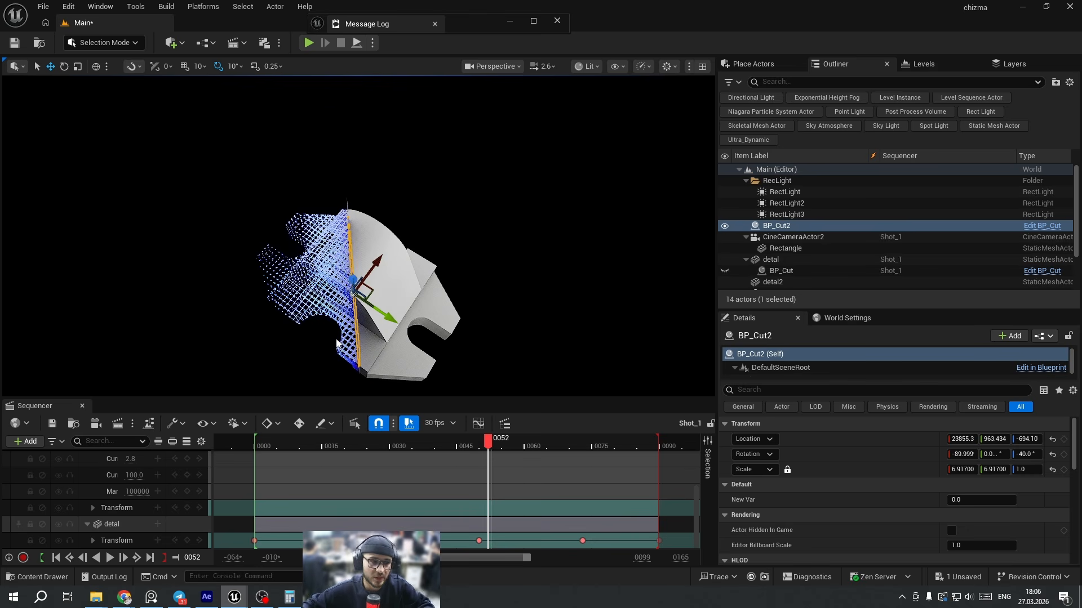
left_click_drag(248, 323, 298, 298, "alt")
Rotate BP_Cut2 to -60 degrees about Z and shift it to about X 23984, Y 958.
key("e")
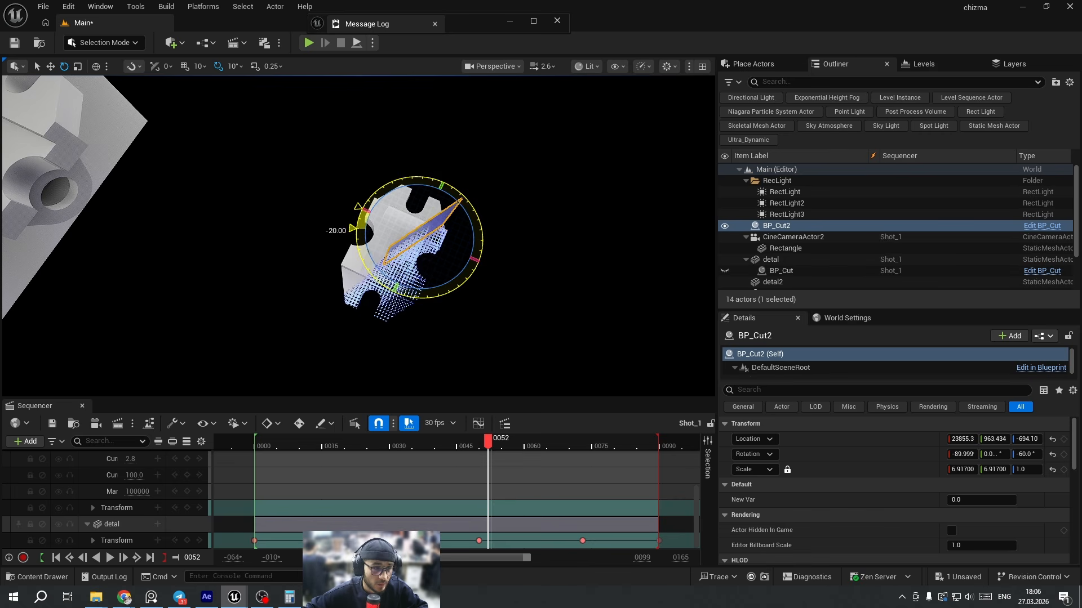
left_click_drag(402, 210, 407, 246)
mouse_move(407, 247)
right_mouse_down()
mouse_move(422, 237)
mouse_move(389, 248)
mouse_move(407, 247)
right_mouse_up()
key("w")
scroll(407, 247, "down", 2)
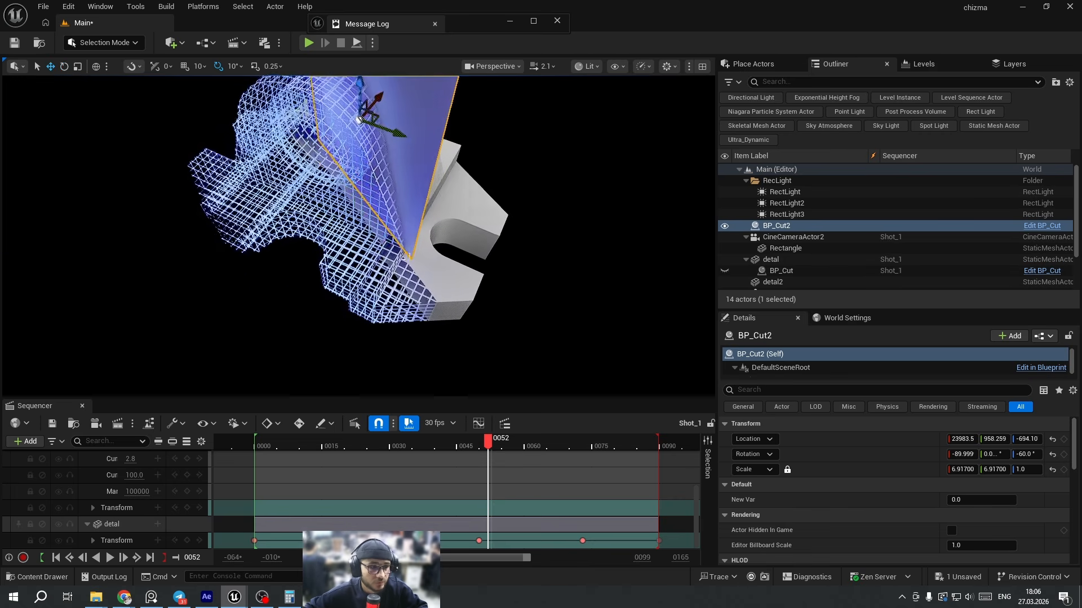
Open CutShader2's M_Opacity_Inst in a floating window beside the part and try adjusting its Lenght value.
key("ctrl+space")
double_click(568, 443)
left_click_drag(550, 8, 777, 140)
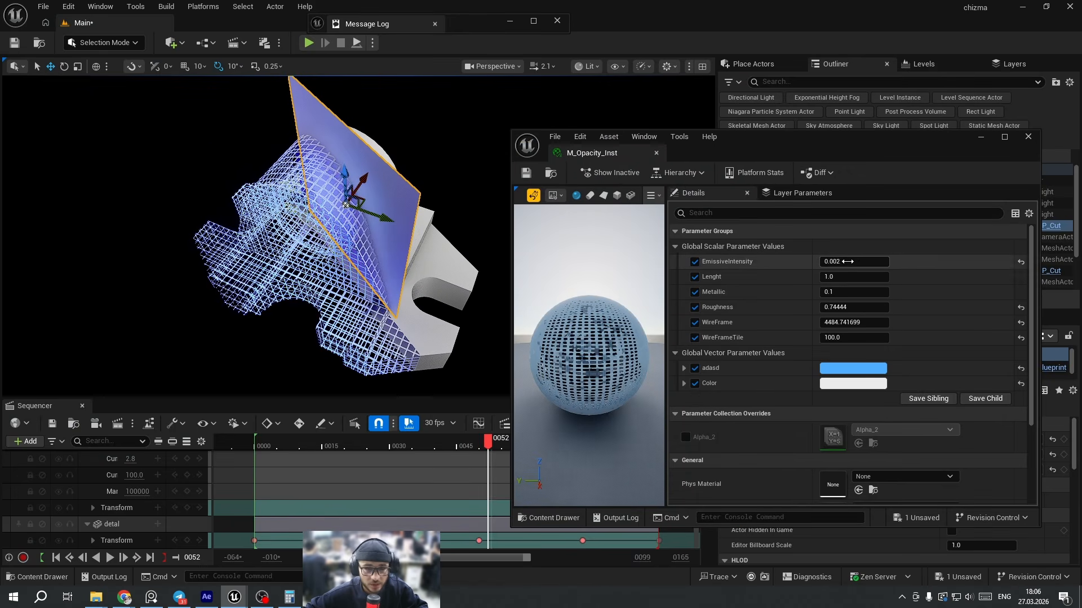
mouse_move(859, 277)
left_mouse_down()
mouse_move(896, 277)
mouse_move(856, 277)
left_mouse_up()
left_click(857, 277)
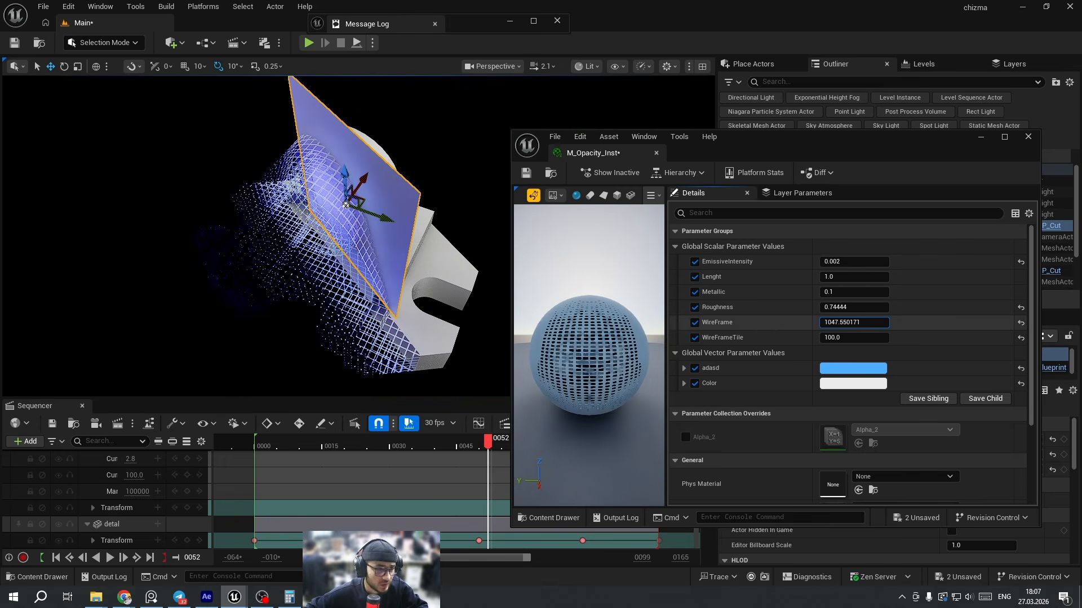
Set M_Opacity_Inst's WireFrame to about 763.68, and try and undo a different WireFrameTile value.
left_click_drag(853, 322, 868, 322)
mouse_move(429, 283)
right_mouse_down()
mouse_move(394, 309)
mouse_move(435, 283)
right_mouse_up()
key("w")
key("s")
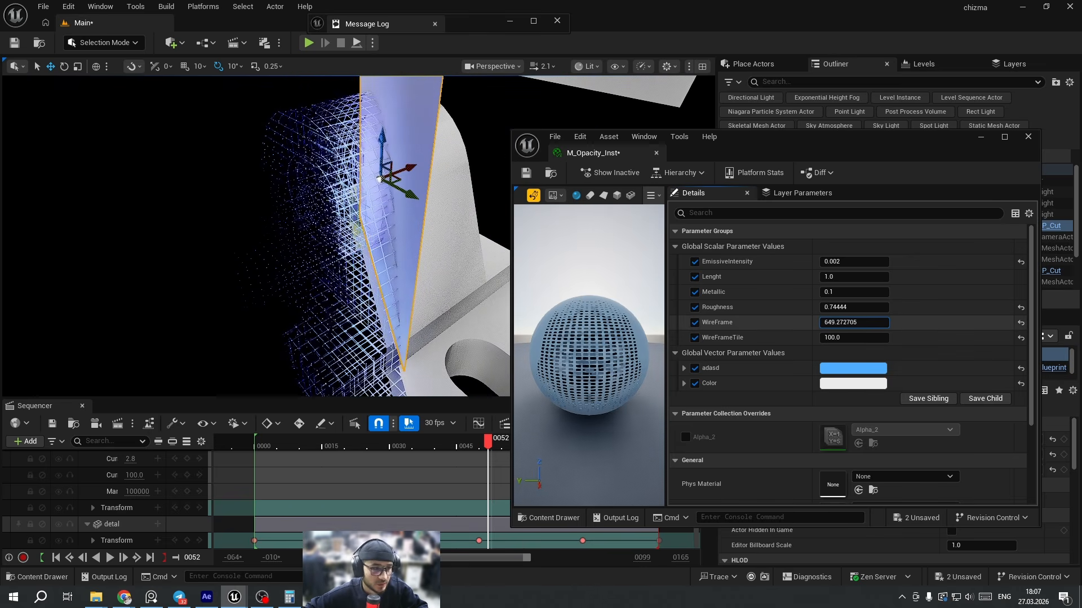
left_click_drag(854, 322, 821, 322)
mouse_move(369, 227)
right_mouse_down()
mouse_move(350, 239)
mouse_move(370, 227)
right_mouse_up()
key("s")
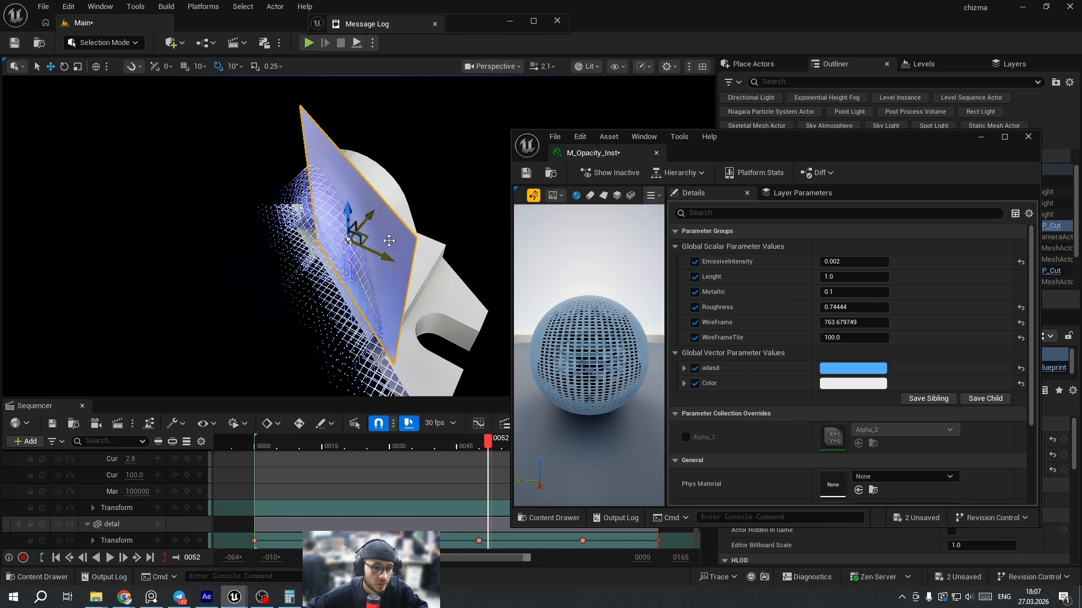
left_click_drag(839, 337, 826, 350)
key("ctrl+z")
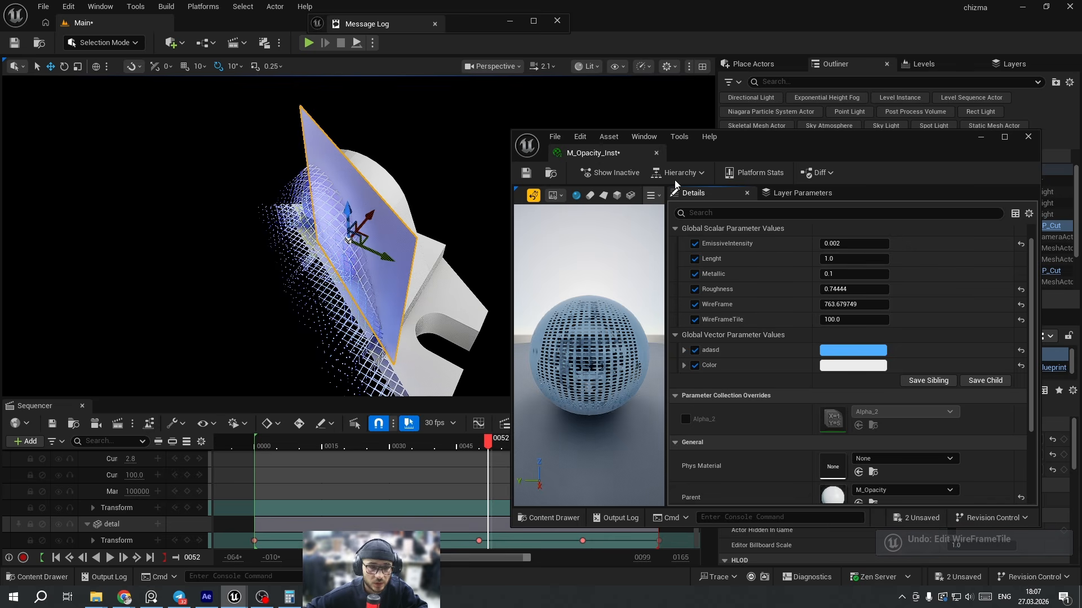
Open the parent material M_Opacity, rename its adasd vector parameter as EmissiceColor, and save the material.
scroll(722, 274, "down", 3)
scroll(769, 325, "up", 3)
scroll(769, 326, "down", 3)
right_click_drag(769, 326, 787, 305)
scroll(740, 383, "up", 2)
right_click_drag(740, 384, 891, 232)
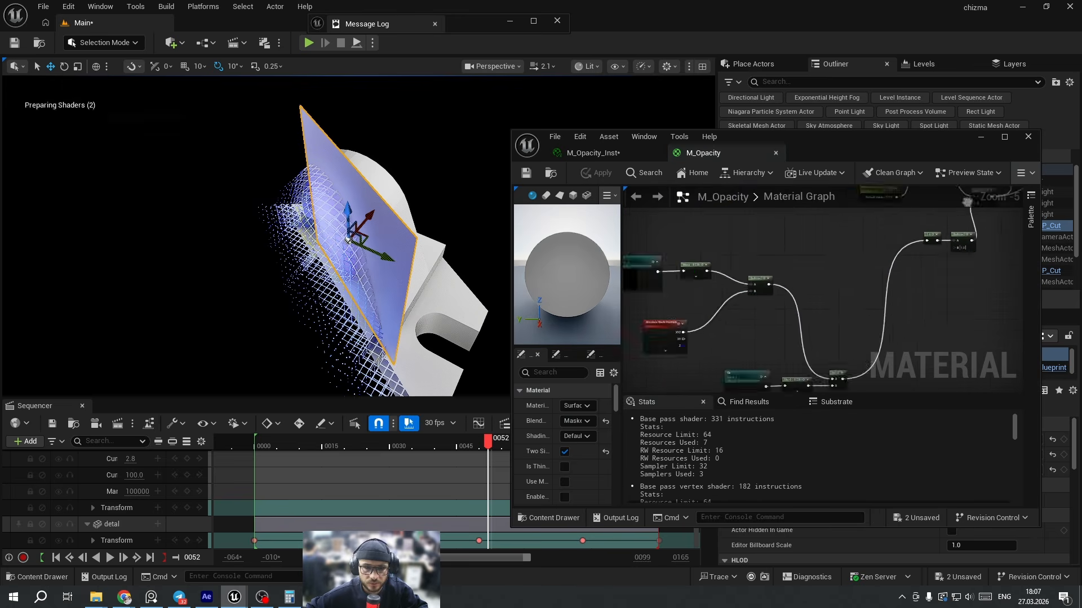
scroll(901, 248, "down", 4)
double_click(851, 142)
scroll(597, 88, "up", 5)
right_click_drag(598, 88, 569, 190)
double_click(569, 189)
type("EmissiceColor")
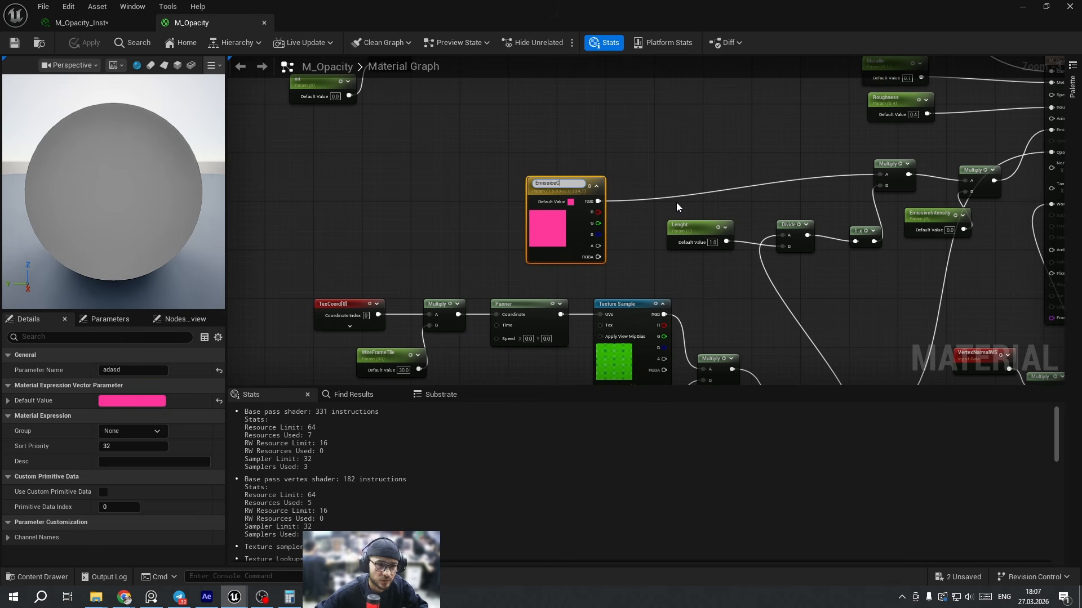
key("Return")
left_click(14, 47)
Restore the material editor to a floating window showing M_Opacity_Inst, and return to BP_Cut2 and the drawing board in the level.
double_click(394, 23)
left_click(727, 143)
left_click_drag(775, 148, 688, 133)
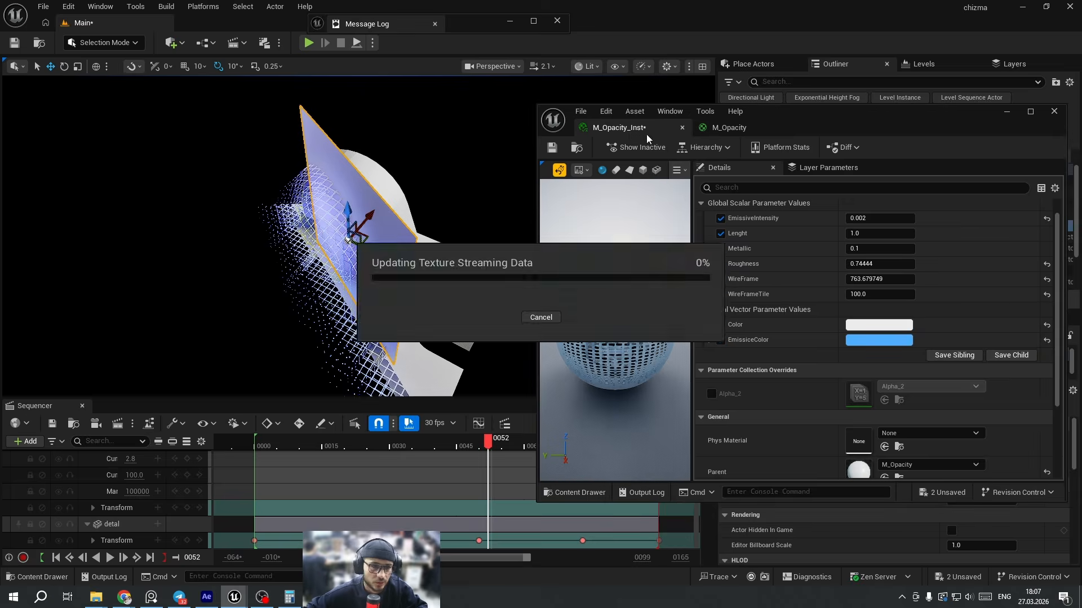
left_click(575, 148)
left_click(552, 367)
double_click(275, 424)
double_click(521, 477)
mouse_move(448, 248)
right_mouse_down()
mouse_move(473, 249)
mouse_move(447, 248)
mouse_move(434, 228)
mouse_move(424, 161)
right_mouse_up()
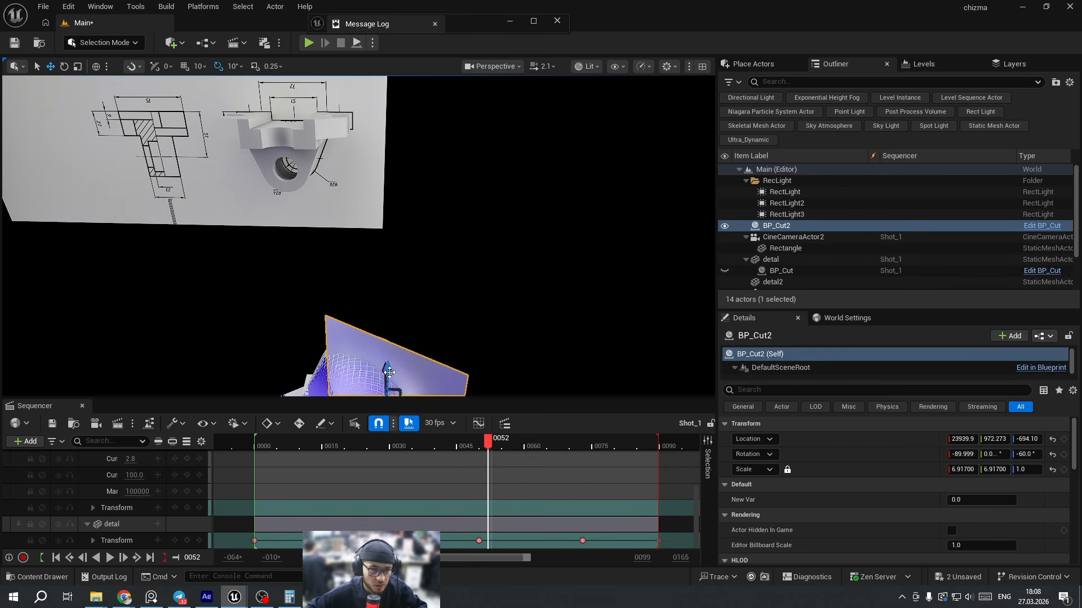